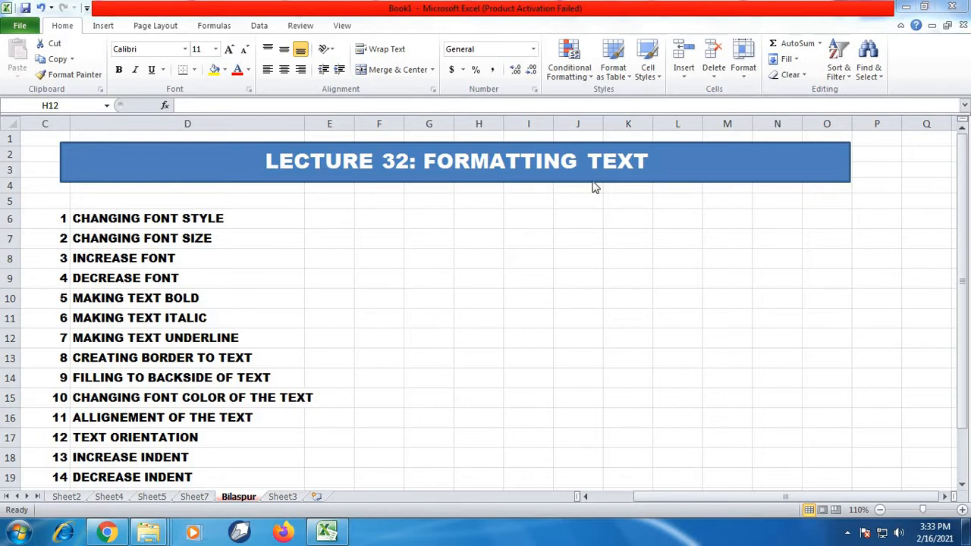
- Enter 145 in J6, Z in J8, # in J9 and a sample first name in J11
{"action": "key", "text": "alt+Tab"}
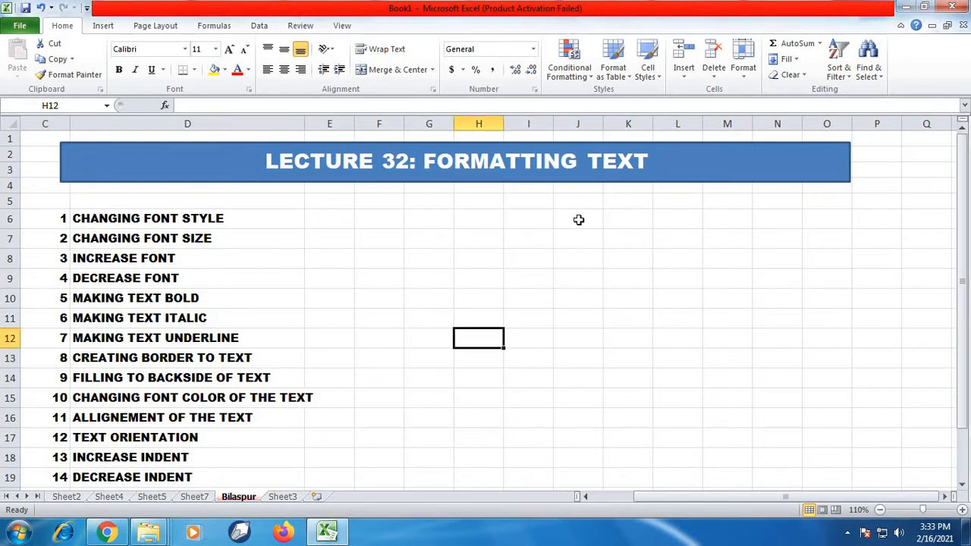
{"action": "left_click", "coordinate": [581, 219]}
{"action": "type", "text": "145"}
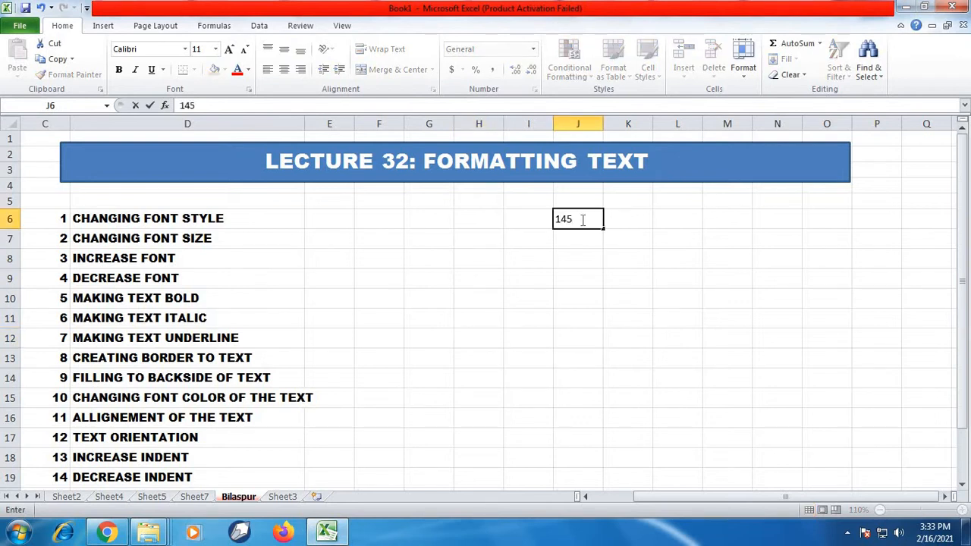
{"action": "left_click", "coordinate": [576, 259]}
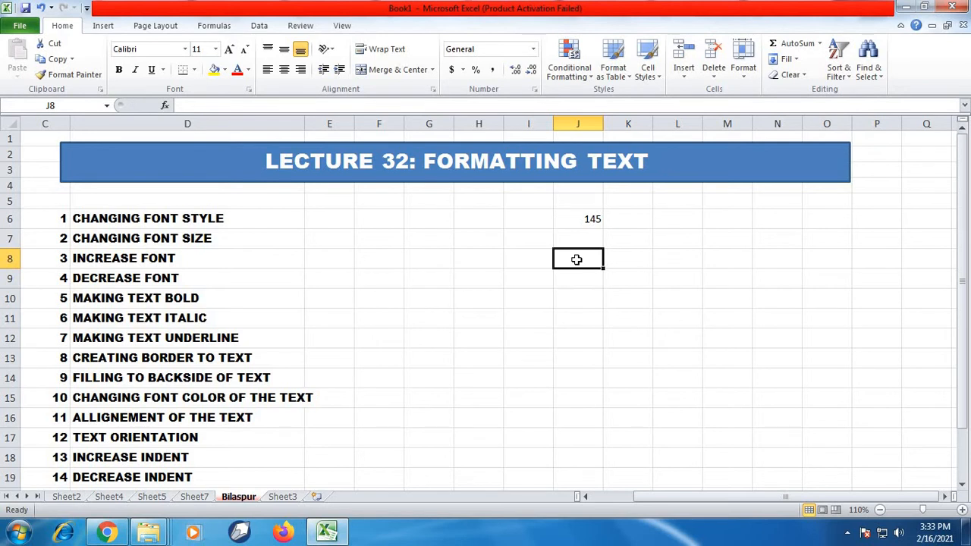
{"action": "type", "text": "Z"}
{"action": "left_click", "coordinate": [581, 278]}
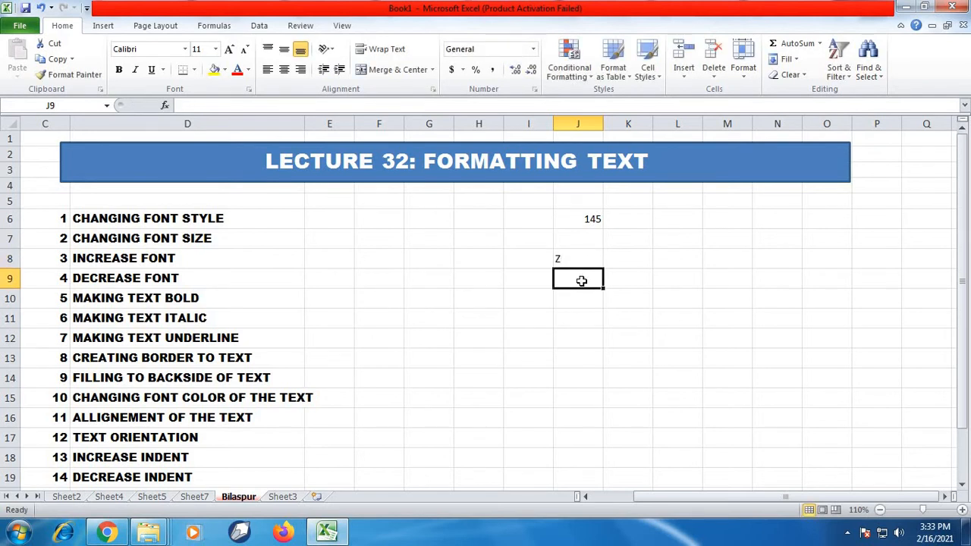
{"action": "type", "text": "#"}
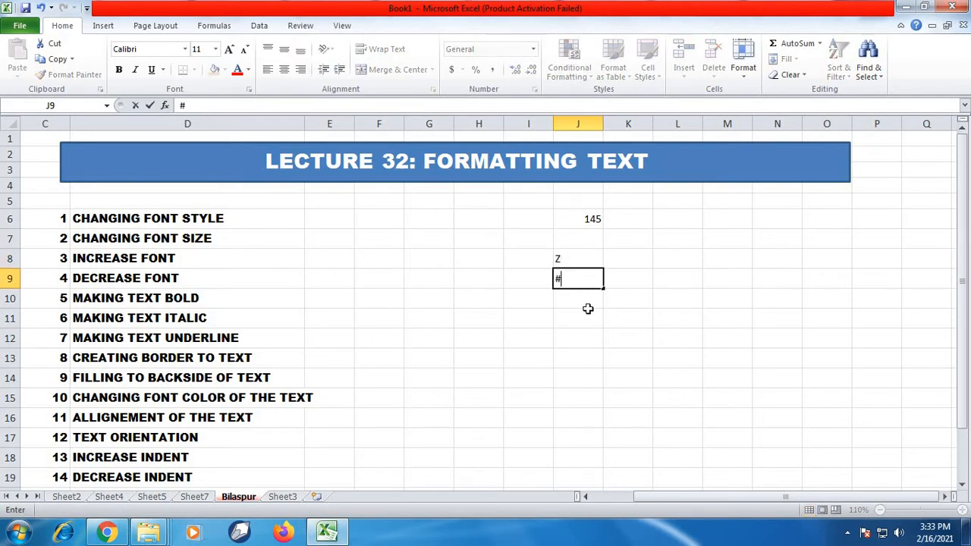
{"action": "left_click", "coordinate": [583, 319]}
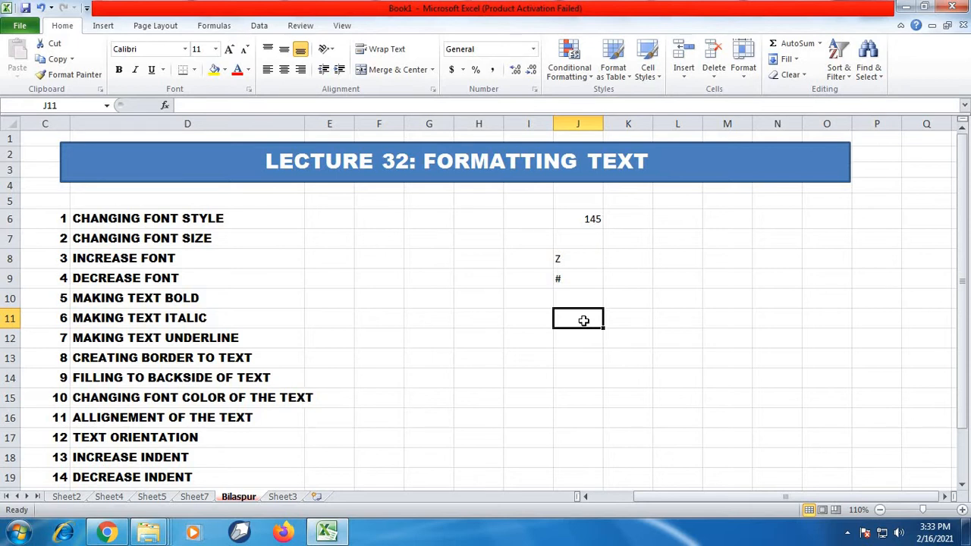
{"action": "type", "text": "hEERA"}
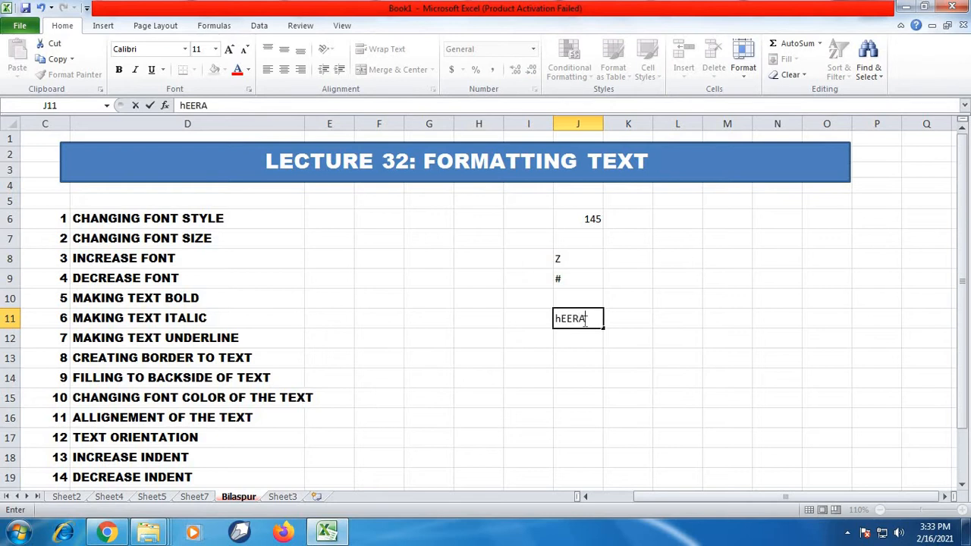
{"action": "left_click", "coordinate": [713, 398]}
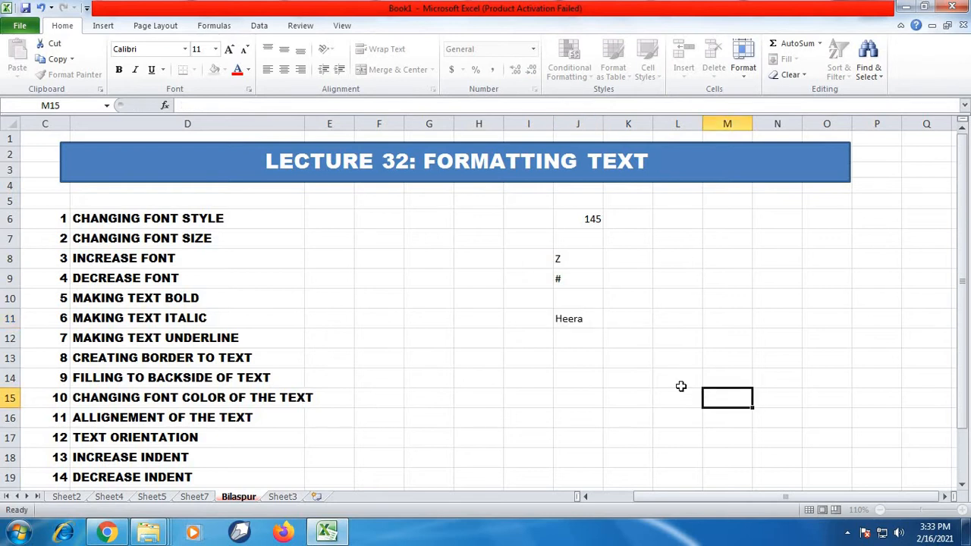
- Clear the sample entries from cells J6 through J11
{"action": "left_click", "coordinate": [572, 320]}
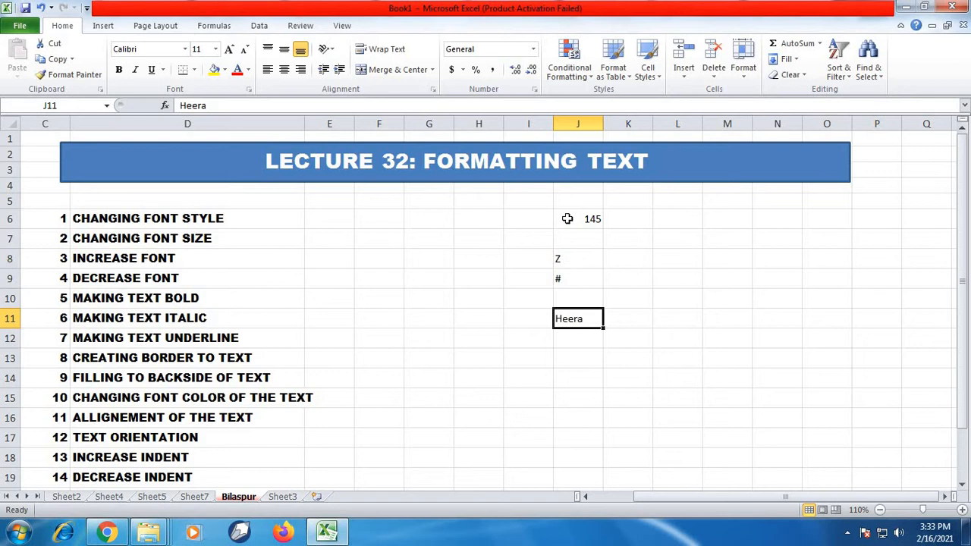
{"action": "left_click_drag", "start_coordinate": [568, 220], "coordinate": [572, 318]}
{"action": "key", "text": "Delete"}
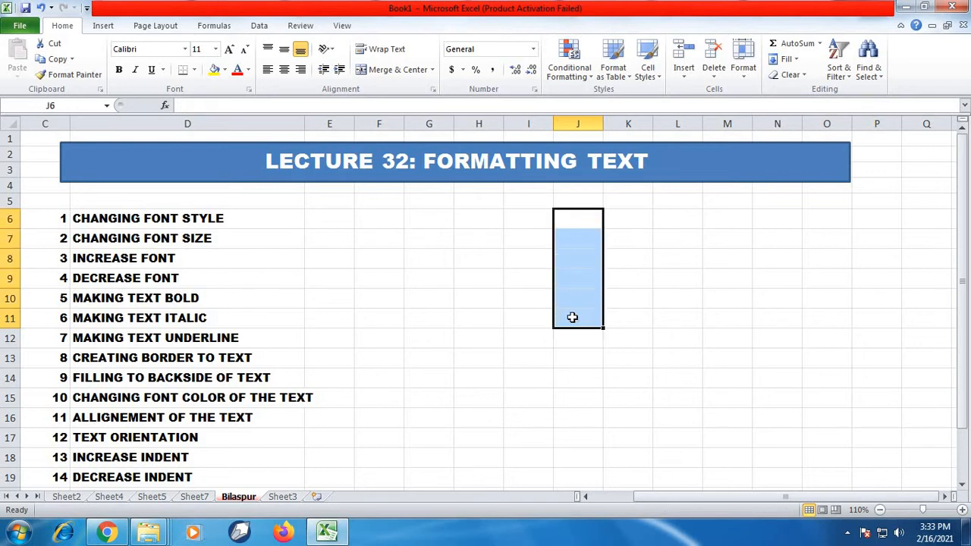
{"action": "left_click", "coordinate": [647, 319]}
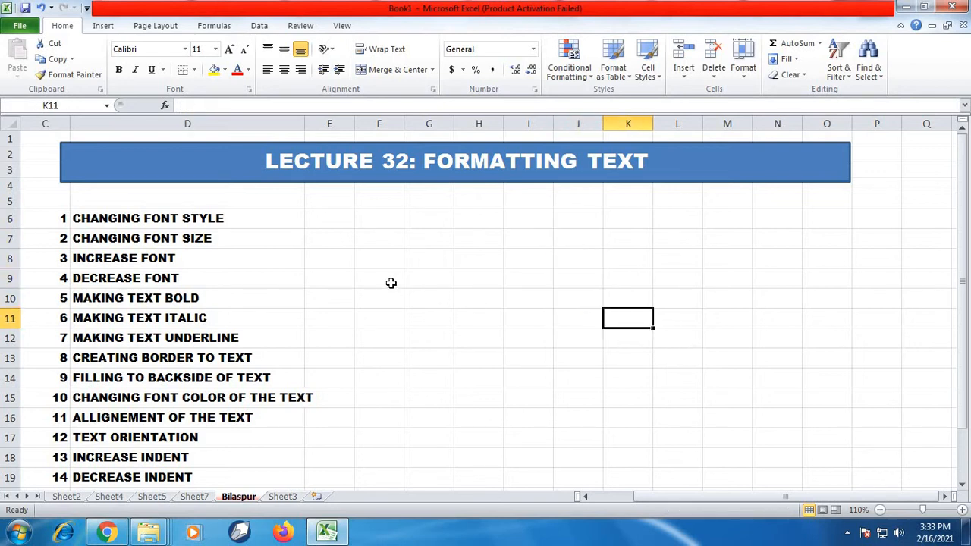
{"action": "left_click", "coordinate": [417, 243]}
{"action": "left_click", "coordinate": [484, 241]}
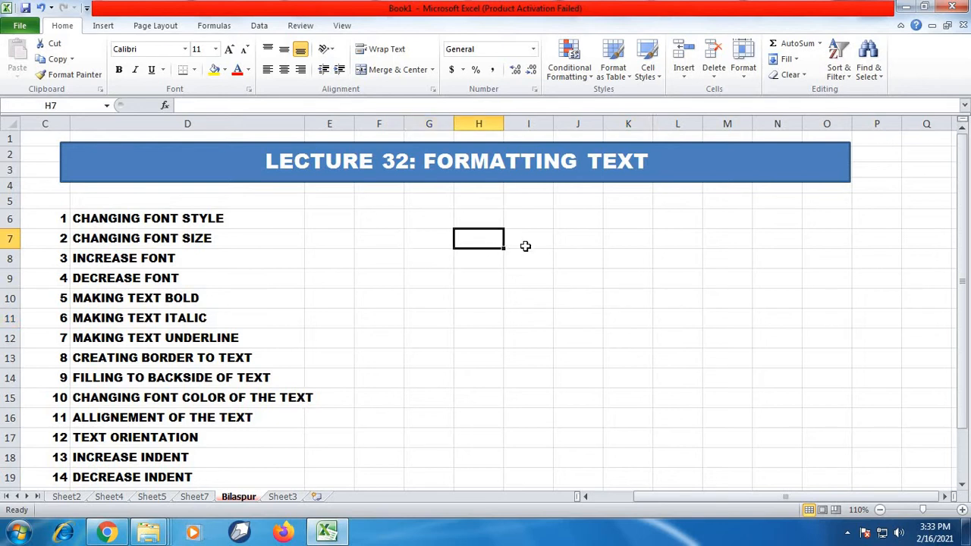
{"action": "left_click", "coordinate": [524, 245]}
{"action": "left_click", "coordinate": [586, 242]}
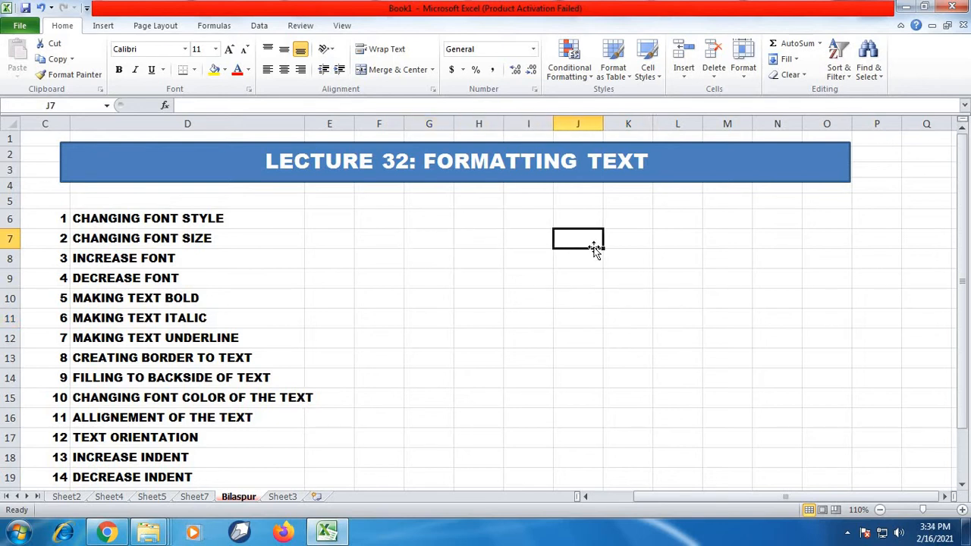
{"action": "left_click", "coordinate": [619, 237]}
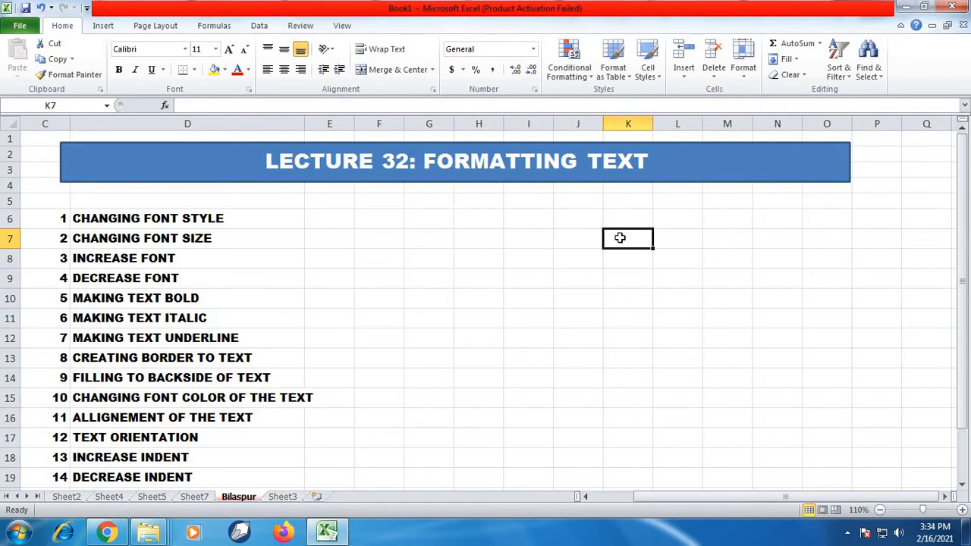
- Enter a sample first name in cell I7 and keep that cell selected for formatting
{"action": "left_click", "coordinate": [544, 240]}
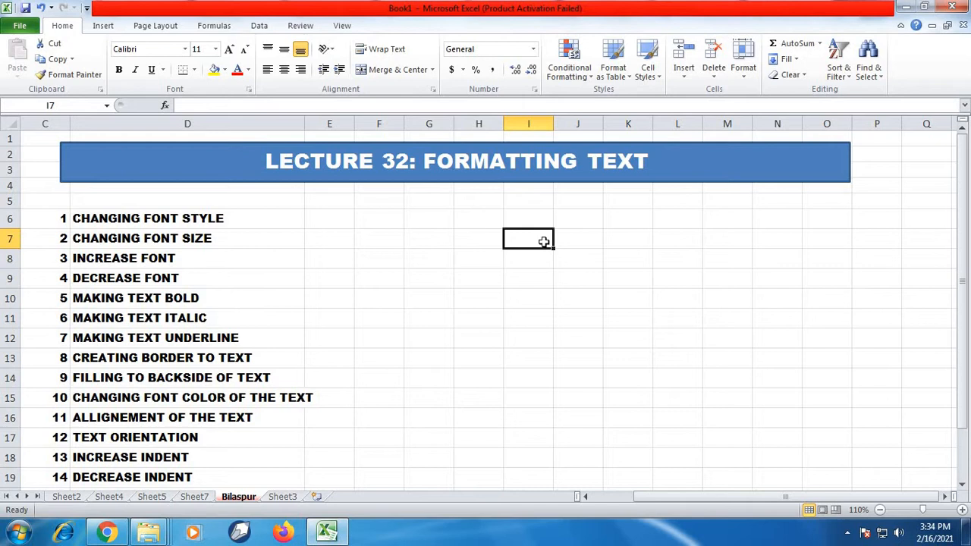
{"action": "type", "text": "Tipes"}
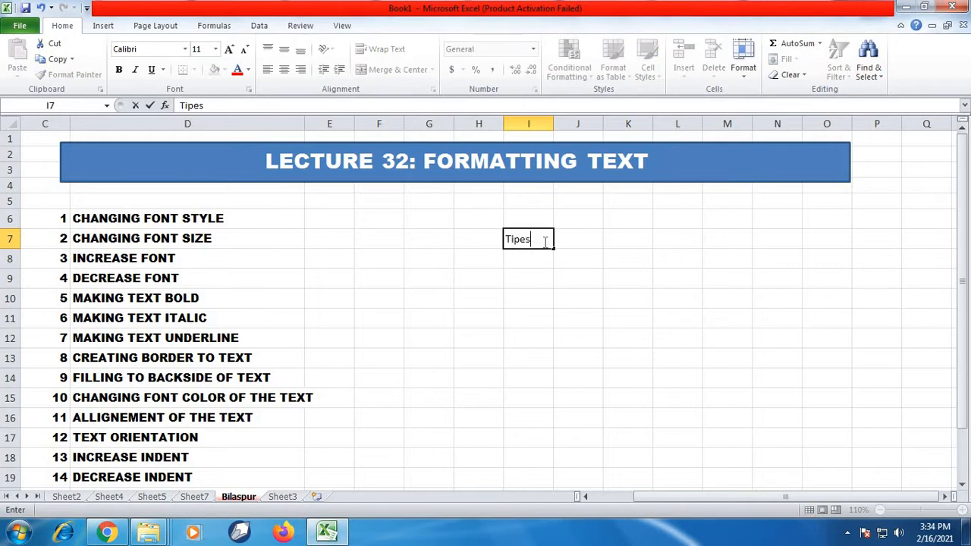
{"action": "type", "text": "h"}
{"action": "left_click", "coordinate": [574, 276]}
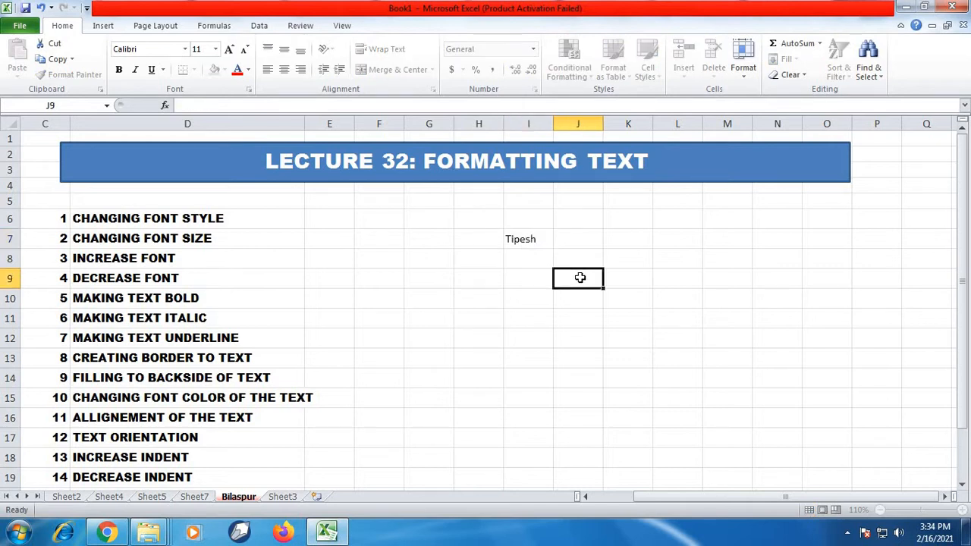
{"action": "left_click", "coordinate": [515, 239]}
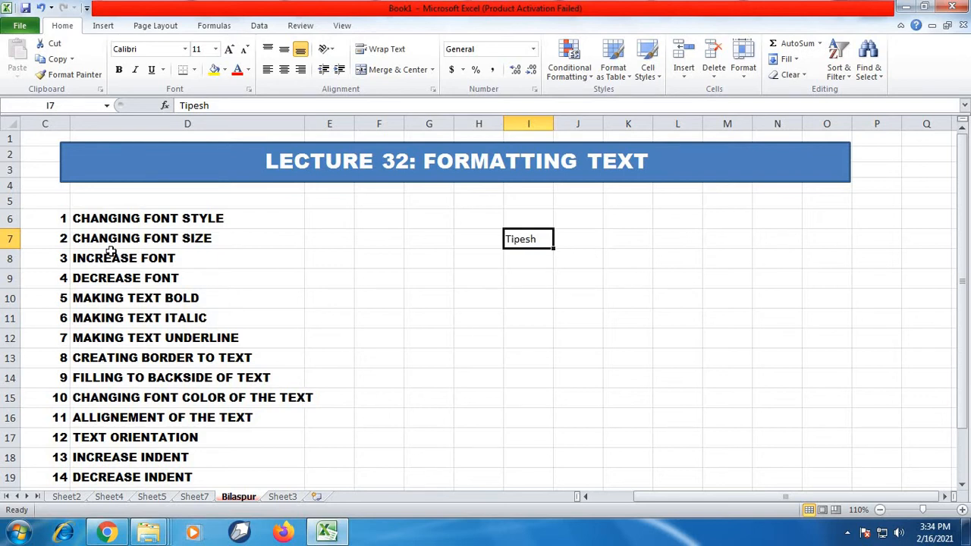
- Read through the full list of text formatting topics in column D
{"action": "scroll", "coordinate": [108, 254], "scroll_direction": "down", "scroll_amount": 2}
{"action": "scroll", "coordinate": [142, 279], "scroll_direction": "up", "scroll_amount": 1}
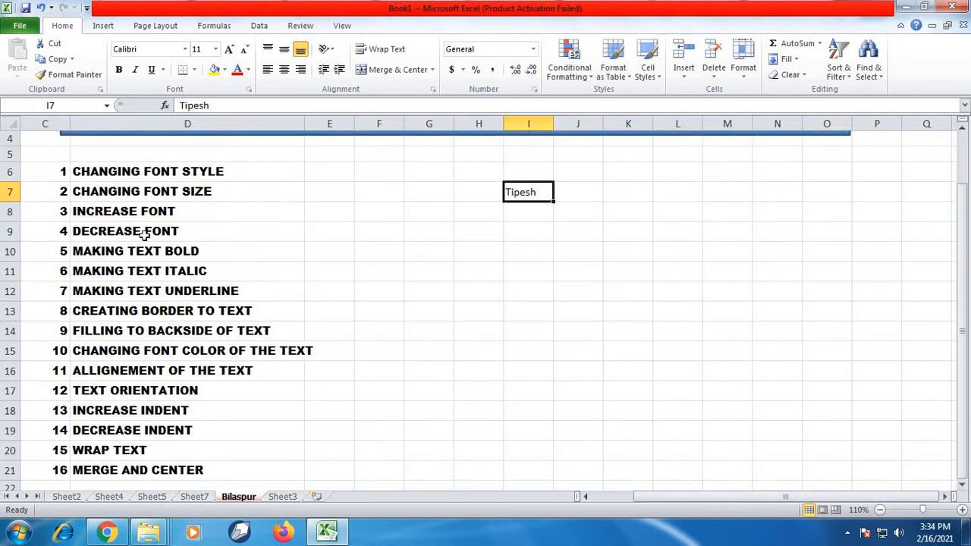
{"action": "scroll", "coordinate": [167, 438], "scroll_direction": "down", "scroll_amount": 1}
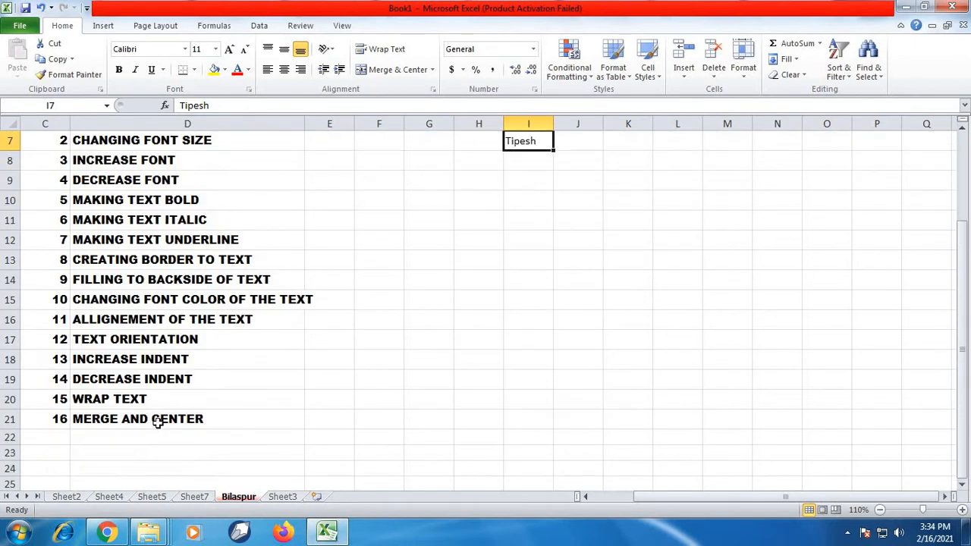
{"action": "scroll", "coordinate": [157, 423], "scroll_direction": "up", "scroll_amount": 1}
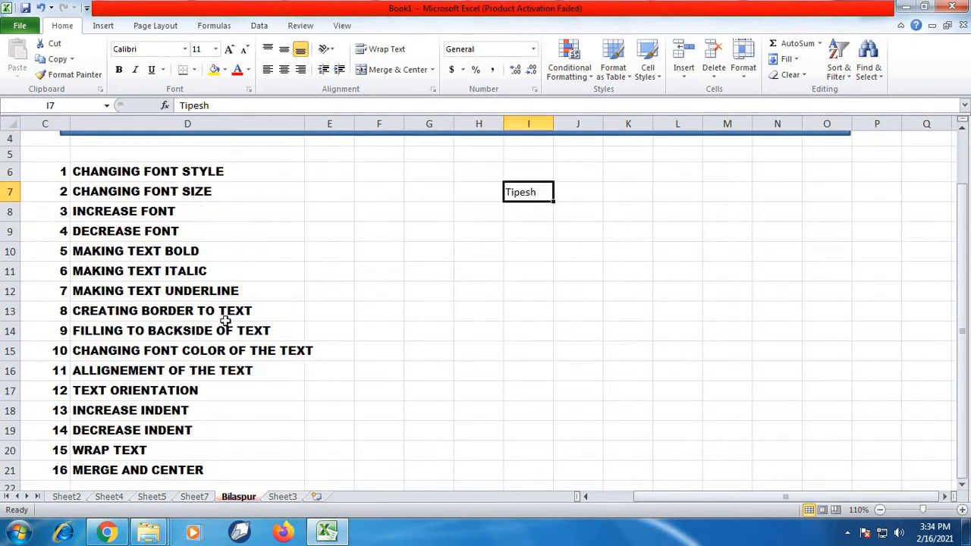
{"action": "scroll", "coordinate": [196, 365], "scroll_direction": "up", "scroll_amount": 1}
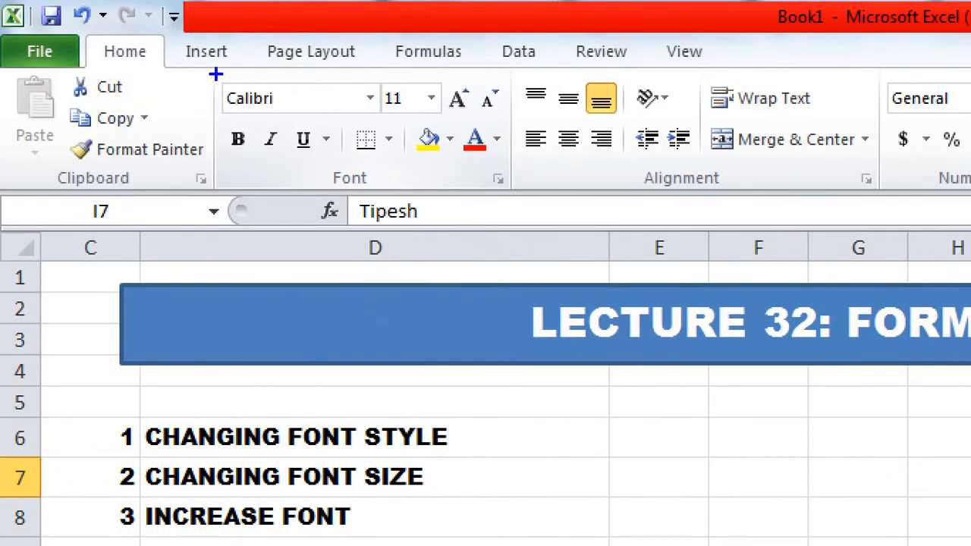
{"action": "mouse_move", "coordinate": [213, 69]}
{"action": "left_mouse_down"}
{"action": "mouse_move", "coordinate": [250, 159]}
{"action": "mouse_move", "coordinate": [522, 195]}
{"action": "mouse_move", "coordinate": [513, 195]}
{"action": "left_mouse_up"}
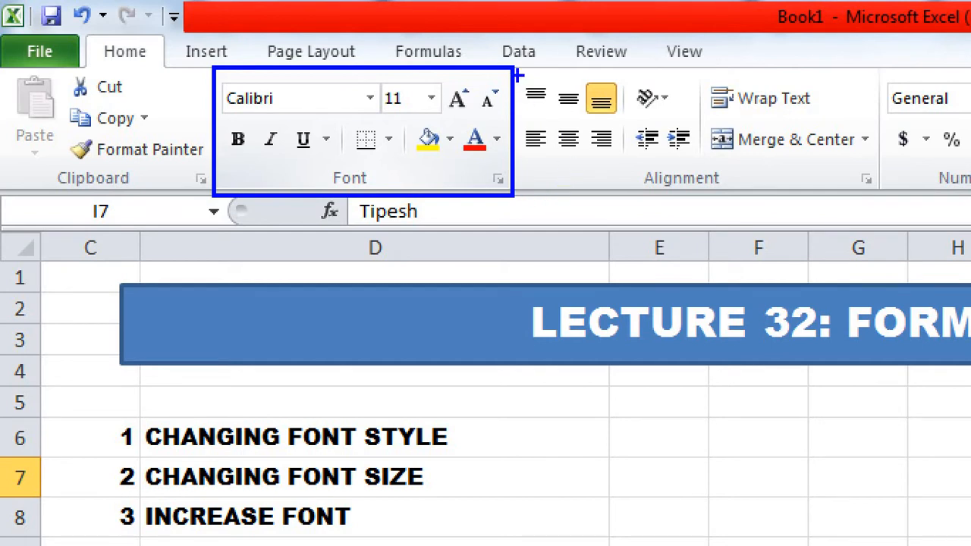
{"action": "left_click_drag", "start_coordinate": [517, 69], "coordinate": [559, 191]}
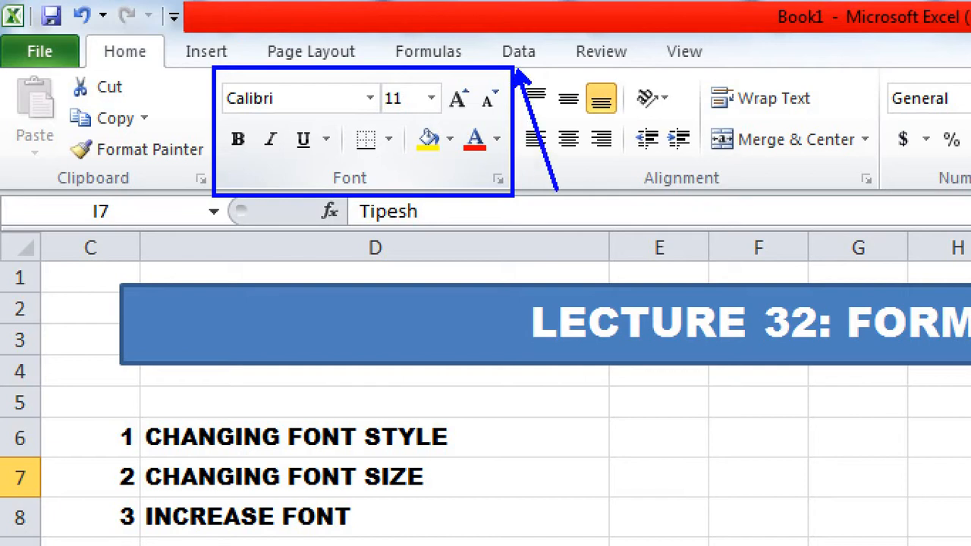
{"action": "key", "text": "ctrl+z"}
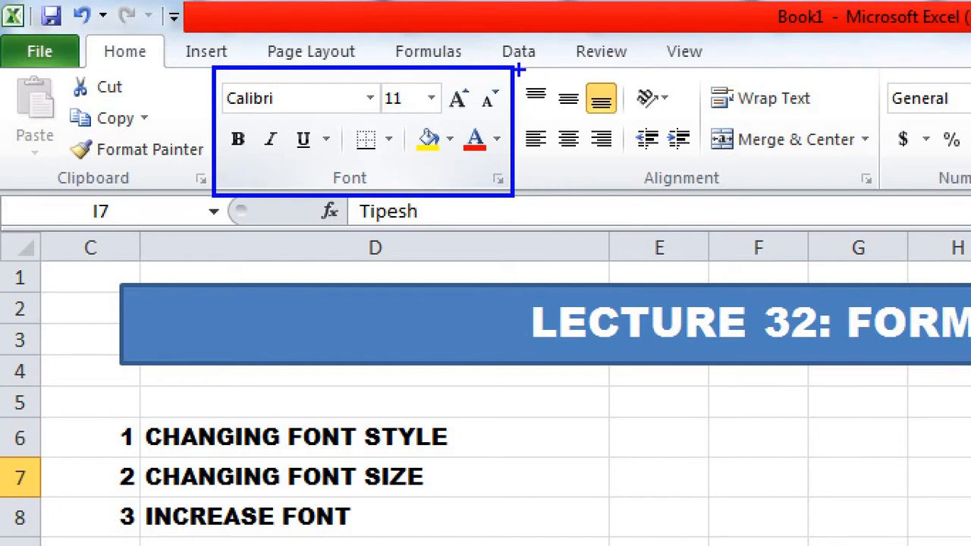
{"action": "left_click_drag", "start_coordinate": [518, 70], "coordinate": [539, 166]}
{"action": "key", "text": "ctrl+z"}
{"action": "mouse_move", "coordinate": [522, 70]}
{"action": "left_mouse_down"}
{"action": "mouse_move", "coordinate": [532, 158]}
{"action": "mouse_move", "coordinate": [571, 182]}
{"action": "mouse_move", "coordinate": [881, 195]}
{"action": "left_mouse_up"}
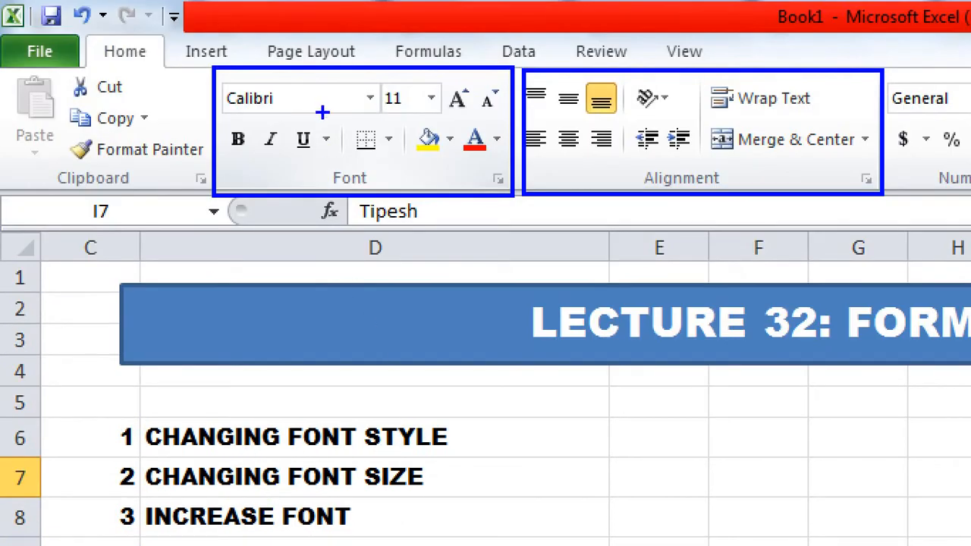
{"action": "mouse_move", "coordinate": [323, 101]}
{"action": "left_mouse_down"}
{"action": "mouse_move", "coordinate": [473, 261]}
{"action": "mouse_move", "coordinate": [512, 376]}
{"action": "left_mouse_up"}
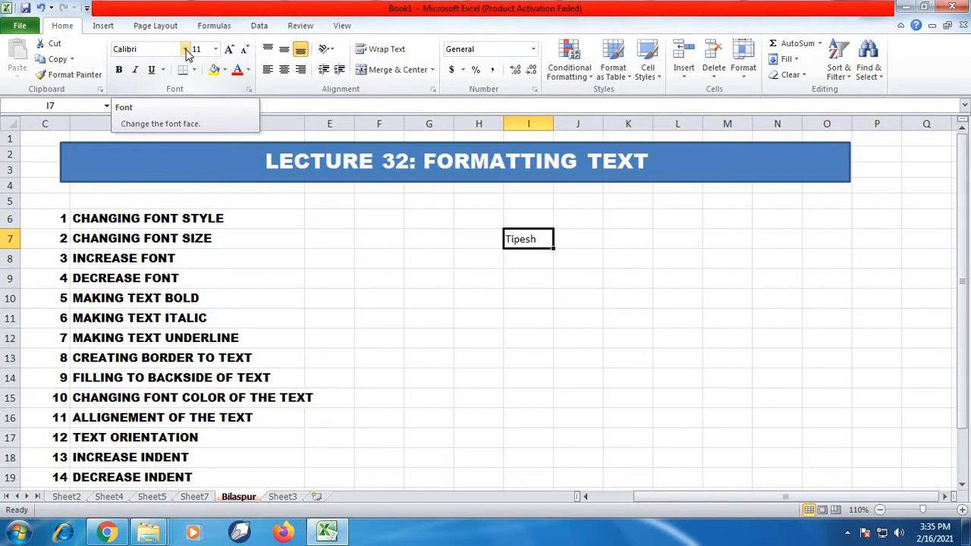
- Change the font of the name in cell I7 to Arial Black
{"action": "left_click", "coordinate": [186, 50]}
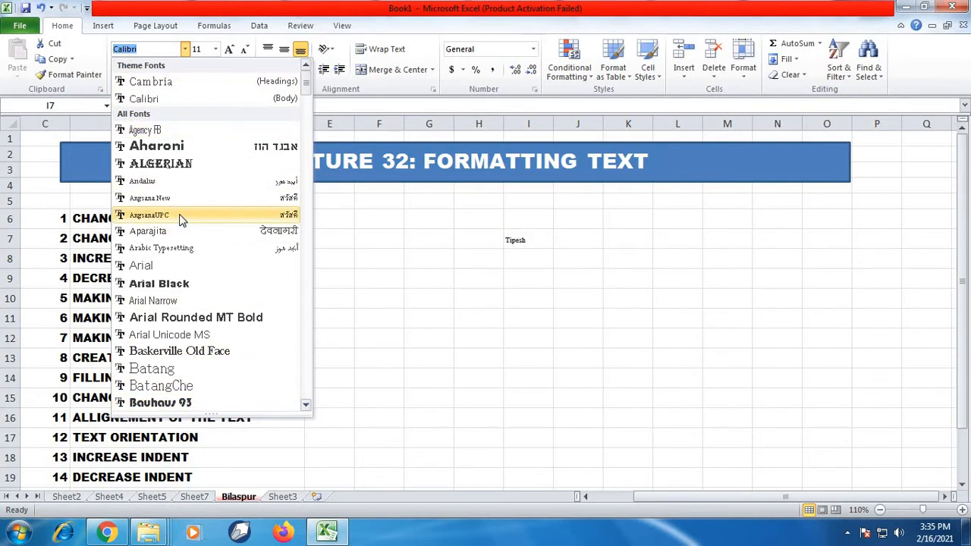
{"action": "left_click", "coordinate": [185, 284]}
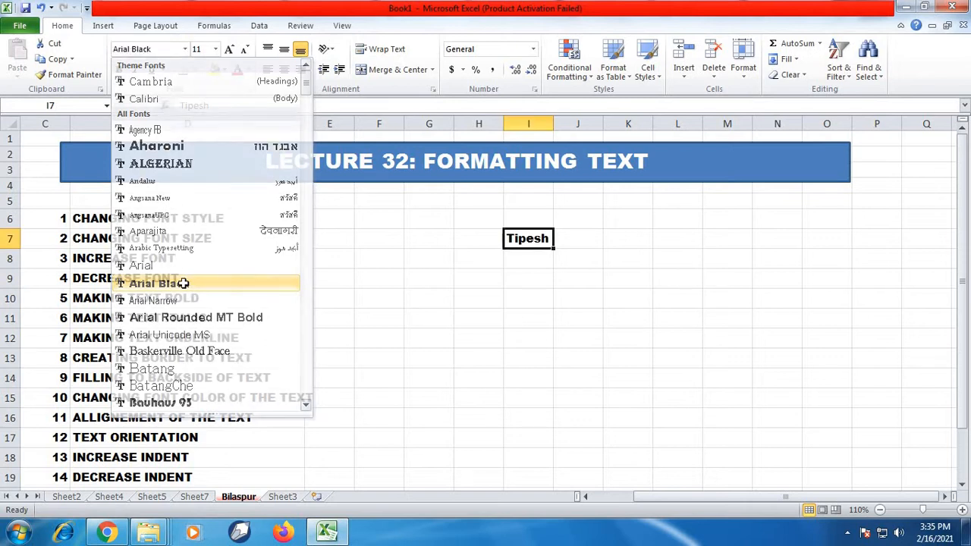
- Magnify the worksheet to 150% with both the lecture heading and the name in I7 in view
{"action": "left_click", "coordinate": [879, 510]}
{"action": "left_click", "coordinate": [879, 509]}
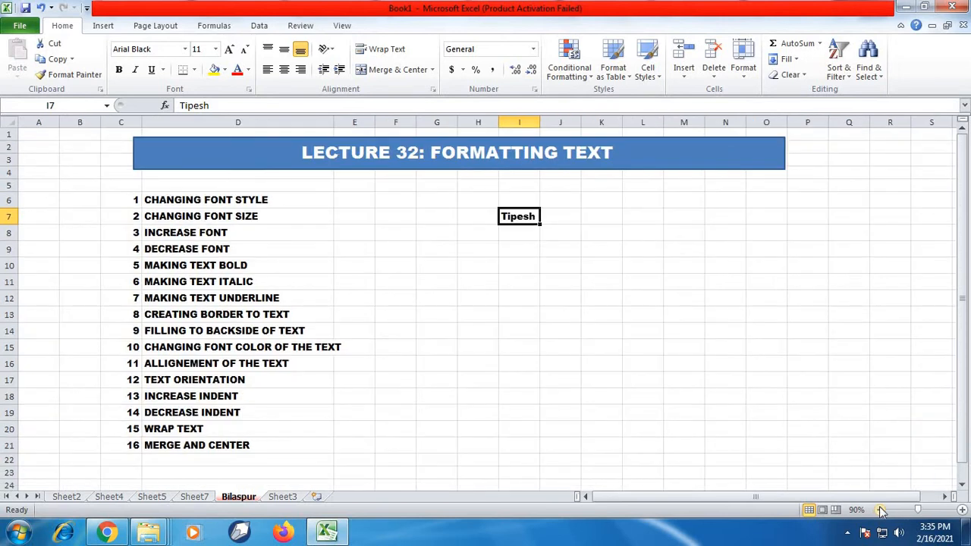
{"action": "left_click", "coordinate": [961, 510]}
{"action": "left_click", "coordinate": [961, 509]}
{"action": "left_click", "coordinate": [961, 509]}
{"action": "left_click", "coordinate": [961, 510]}
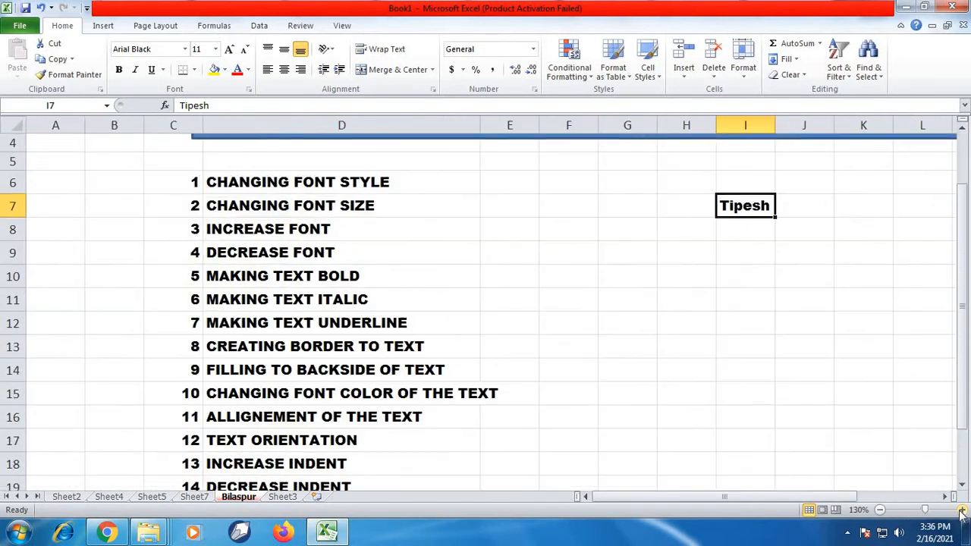
{"action": "left_click", "coordinate": [960, 509]}
{"action": "left_click", "coordinate": [961, 510]}
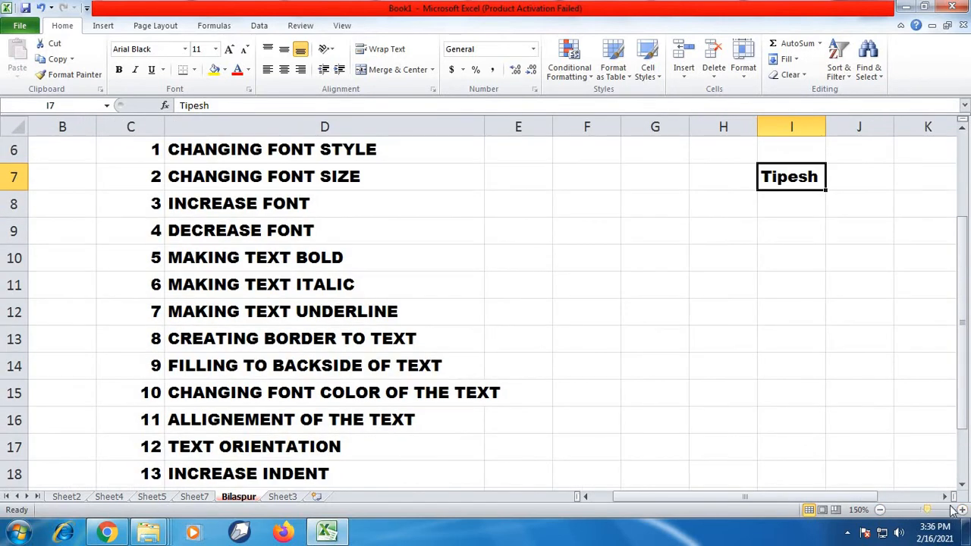
{"action": "left_click", "coordinate": [948, 496]}
{"action": "left_click", "coordinate": [948, 497]}
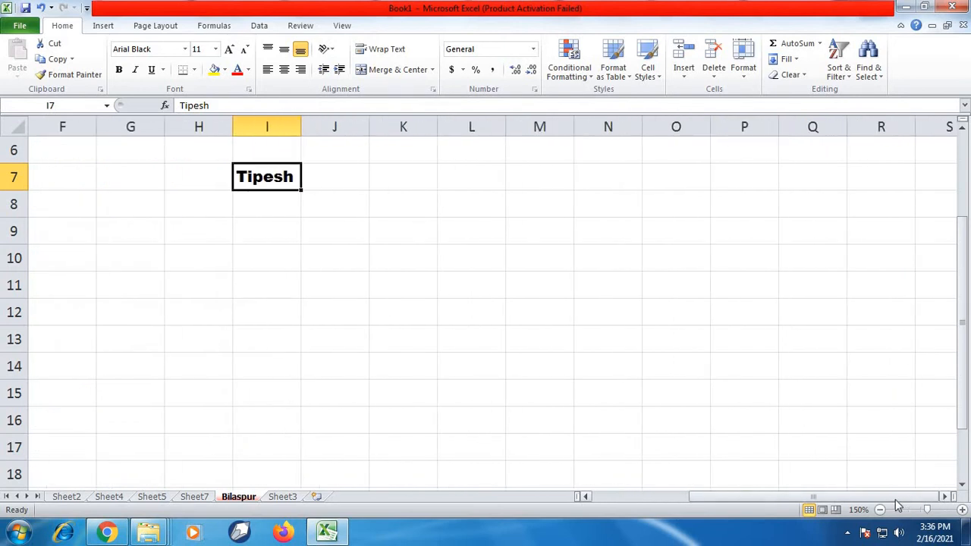
{"action": "left_click", "coordinate": [588, 497]}
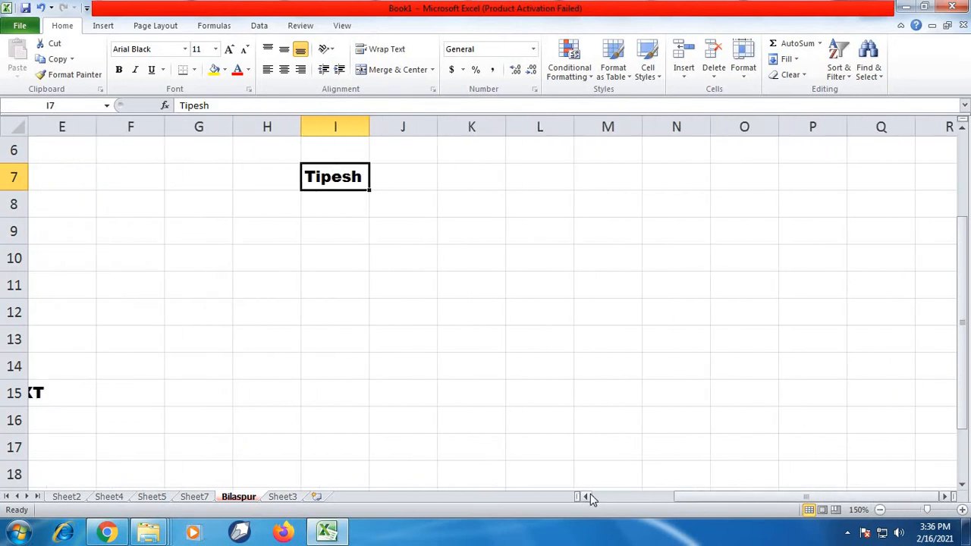
{"action": "left_click", "coordinate": [588, 497]}
{"action": "scroll", "coordinate": [623, 394], "scroll_direction": "up", "scroll_amount": 2}
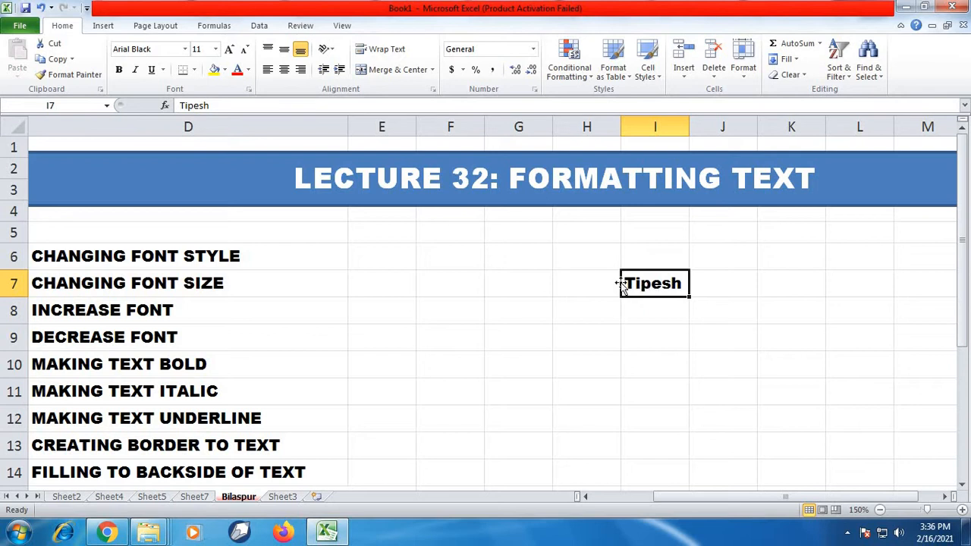
- Try the Arial, Algerian and Arabic Typesetting fonts in turn on the name in cell I7
{"action": "left_click", "coordinate": [185, 48]}
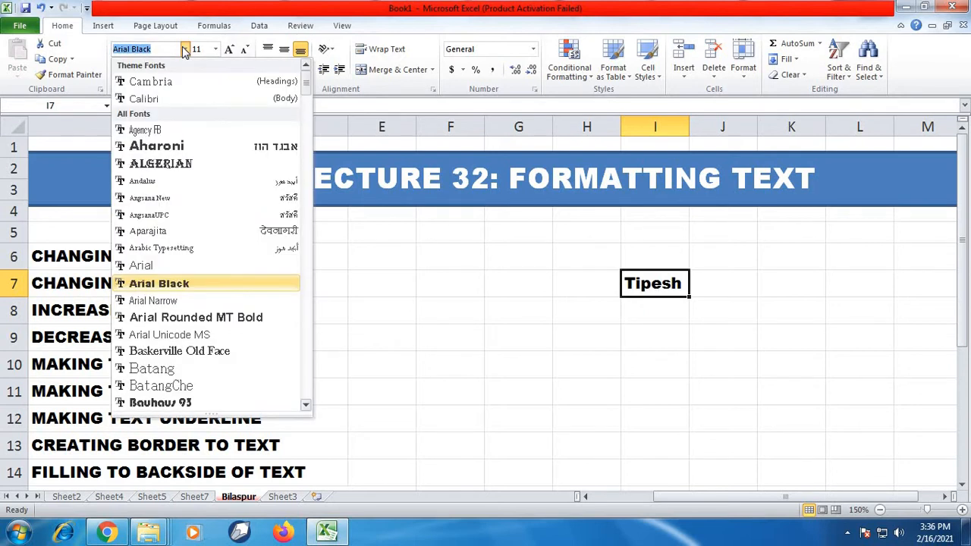
{"action": "left_click", "coordinate": [169, 266]}
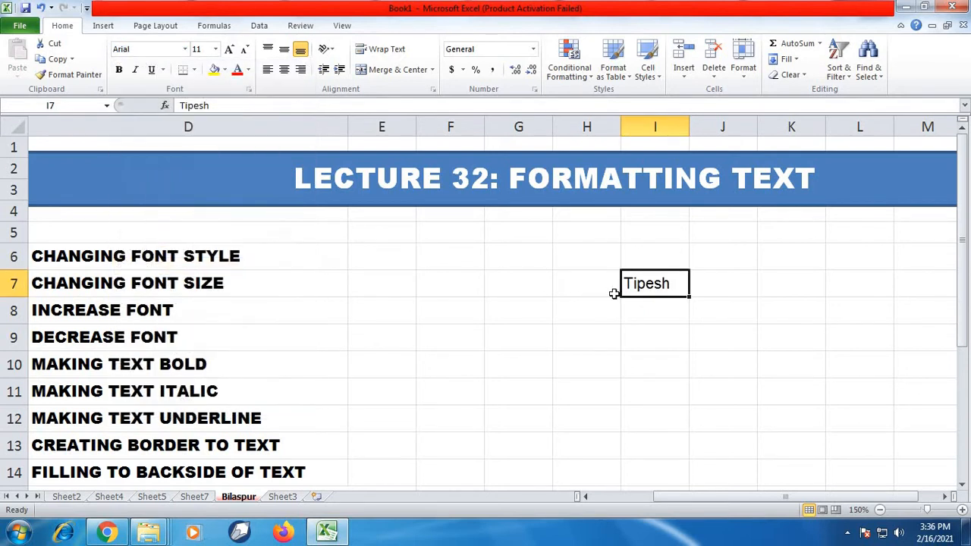
{"action": "left_click", "coordinate": [185, 49]}
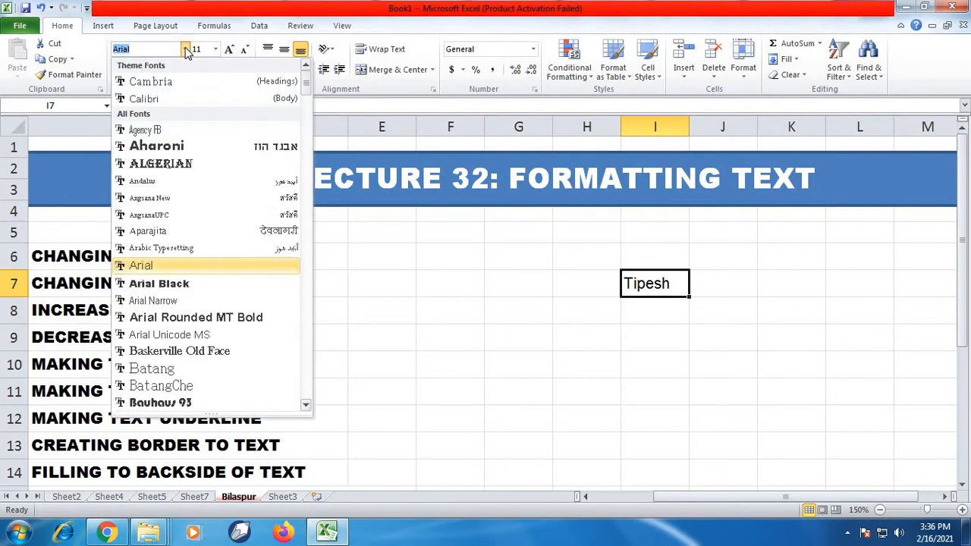
{"action": "left_click", "coordinate": [190, 162]}
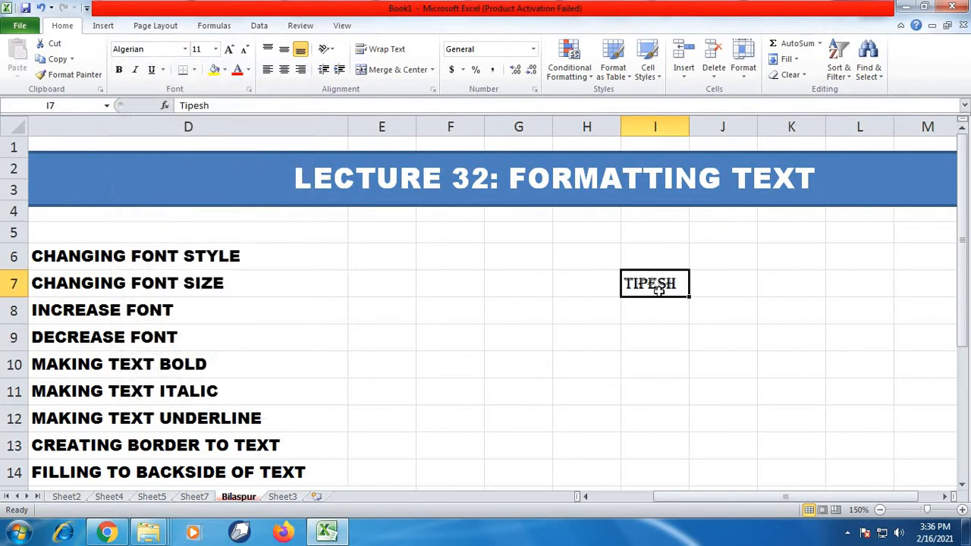
{"action": "left_click", "coordinate": [185, 49]}
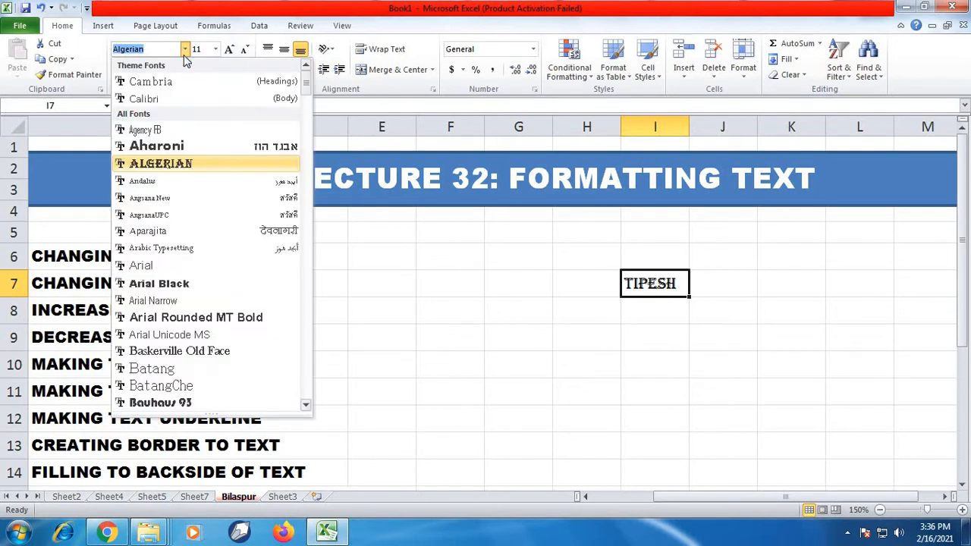
{"action": "left_click", "coordinate": [182, 250]}
- Extend the text in cell I7 with "was a student of DCA" and auto-fit column I to it
{"action": "double_click", "coordinate": [668, 290]}
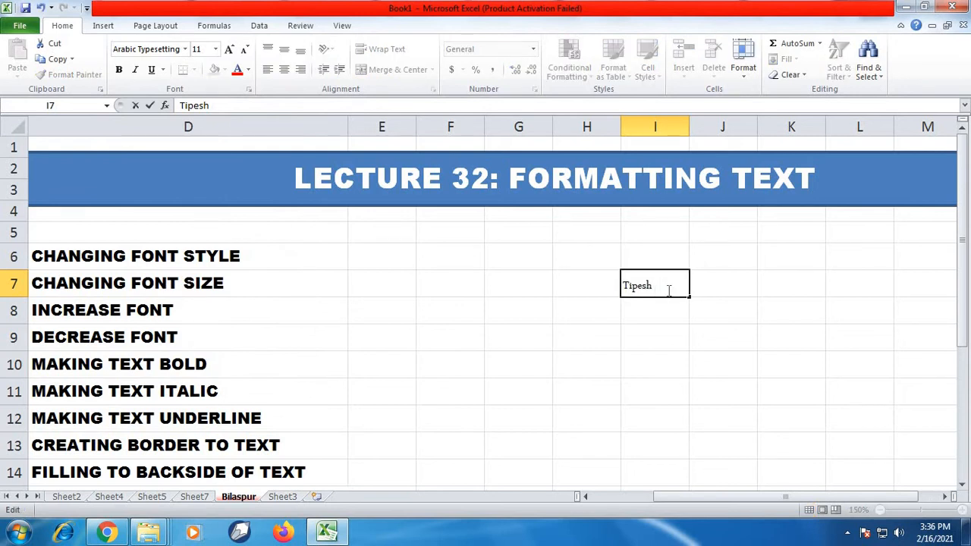
{"action": "type", "text": "was a student of DCA"}
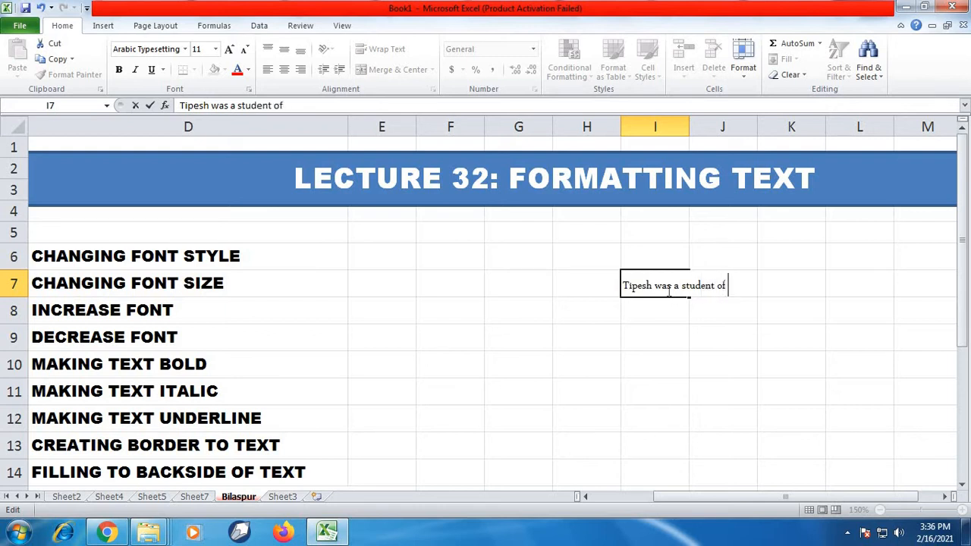
{"action": "left_click", "coordinate": [726, 366]}
{"action": "left_click", "coordinate": [661, 287]}
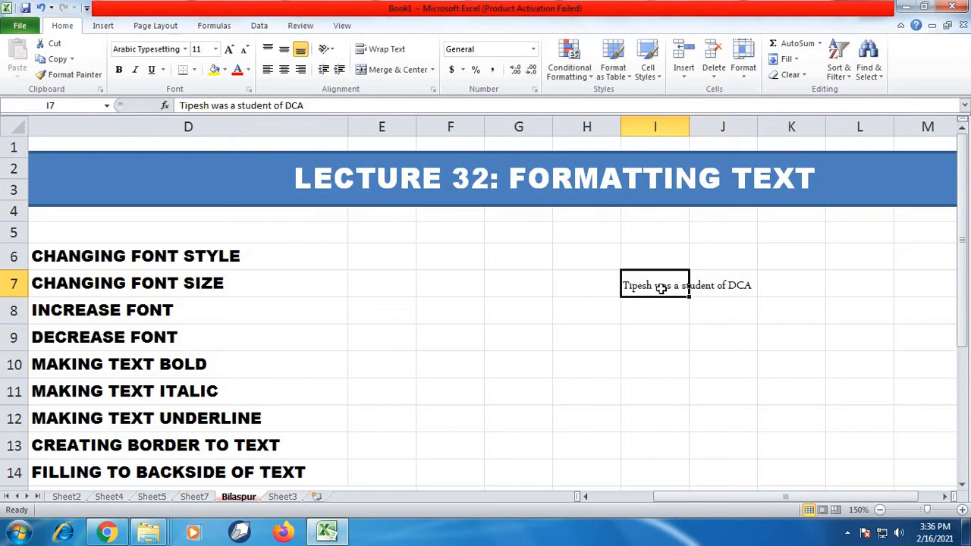
{"action": "double_click", "coordinate": [690, 131]}
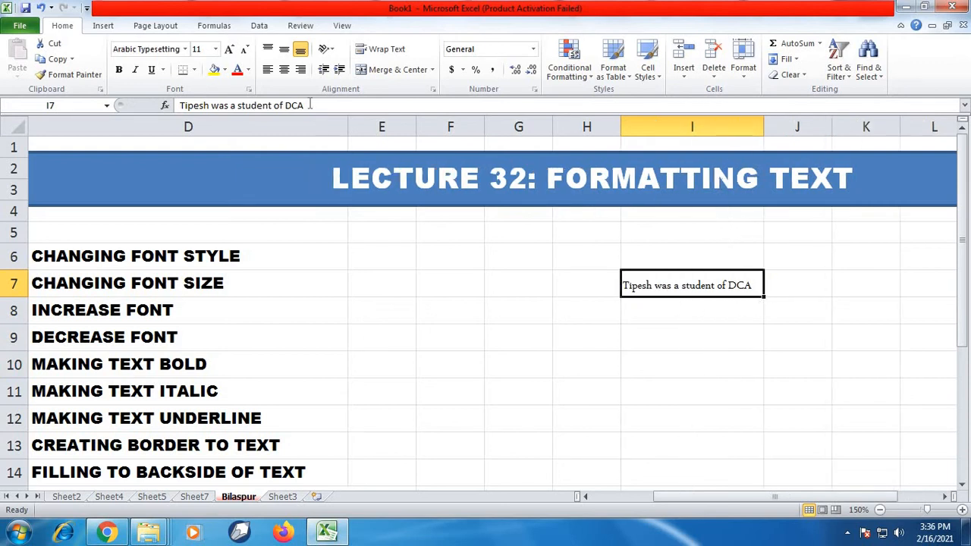
- Increase the font size of the sentence in I7 to 16 and auto-fit column I again
{"action": "left_click", "coordinate": [229, 49]}
{"action": "left_click", "coordinate": [229, 50]}
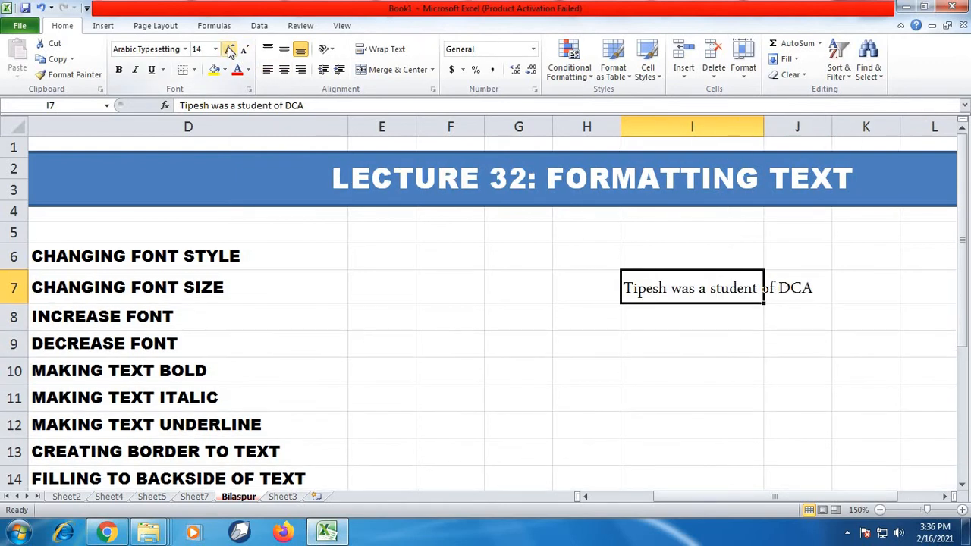
{"action": "left_click", "coordinate": [229, 49]}
{"action": "left_click", "coordinate": [585, 496]}
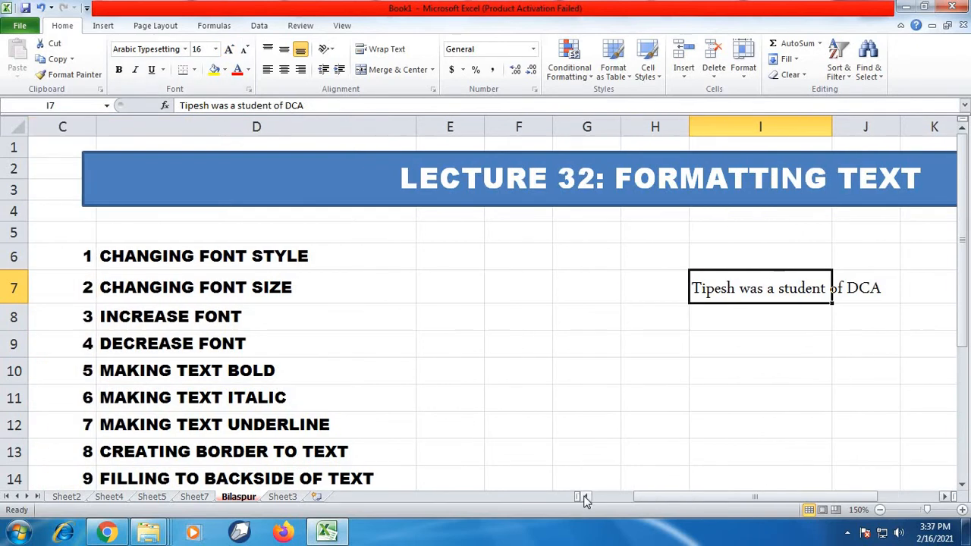
{"action": "left_click", "coordinate": [802, 353]}
{"action": "left_click", "coordinate": [707, 291]}
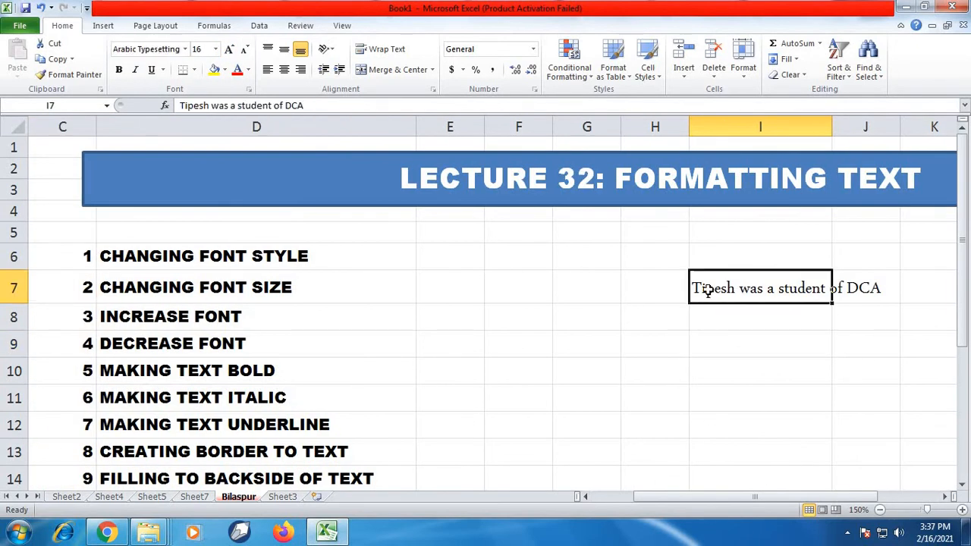
{"action": "double_click", "coordinate": [831, 127]}
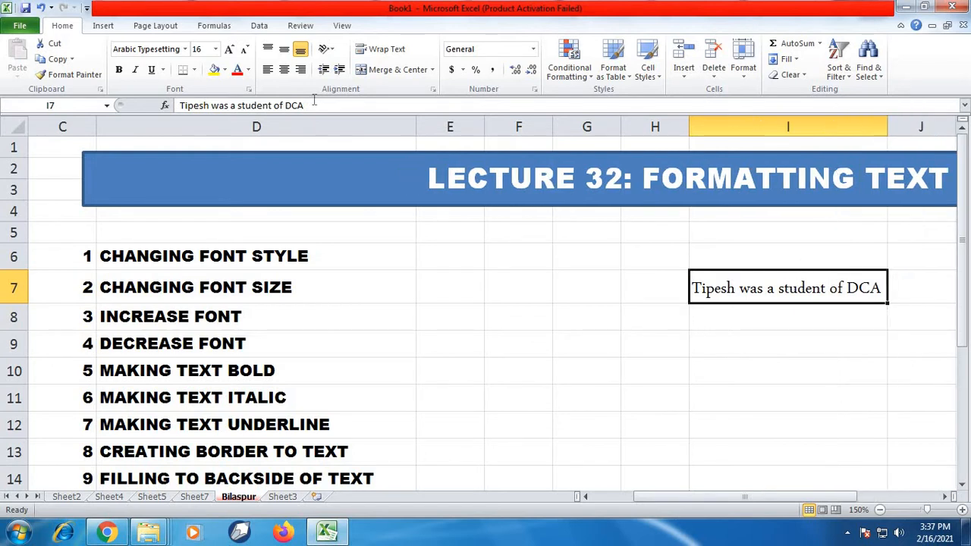
- Change the font of the sentence in I7 to Arial Unicode MS
{"action": "left_click", "coordinate": [185, 49]}
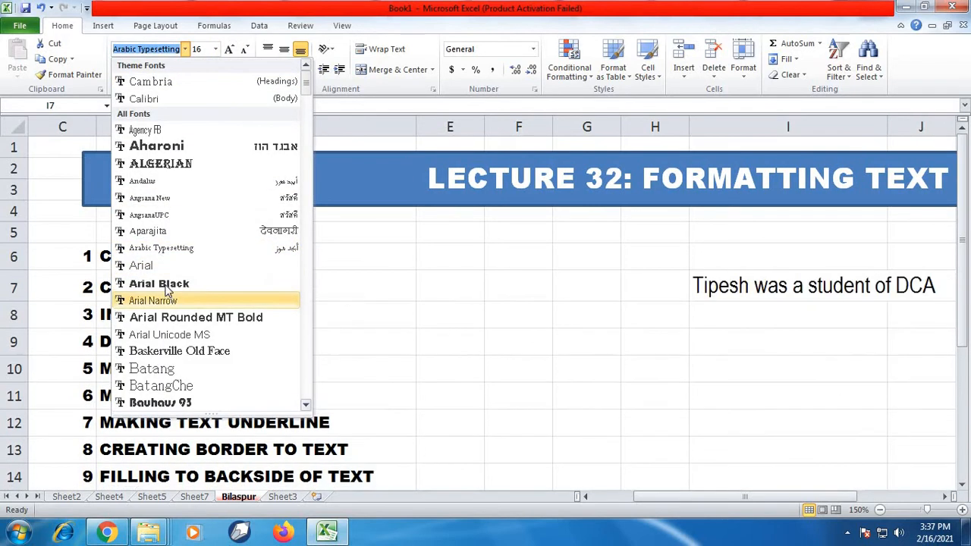
{"action": "left_click", "coordinate": [170, 334]}
{"action": "left_click", "coordinate": [946, 496]}
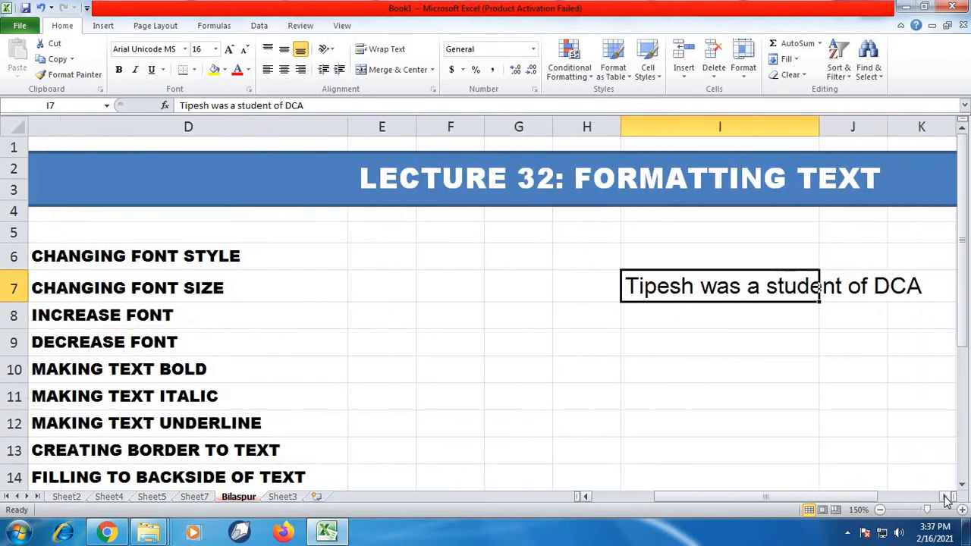
{"action": "left_click", "coordinate": [946, 497]}
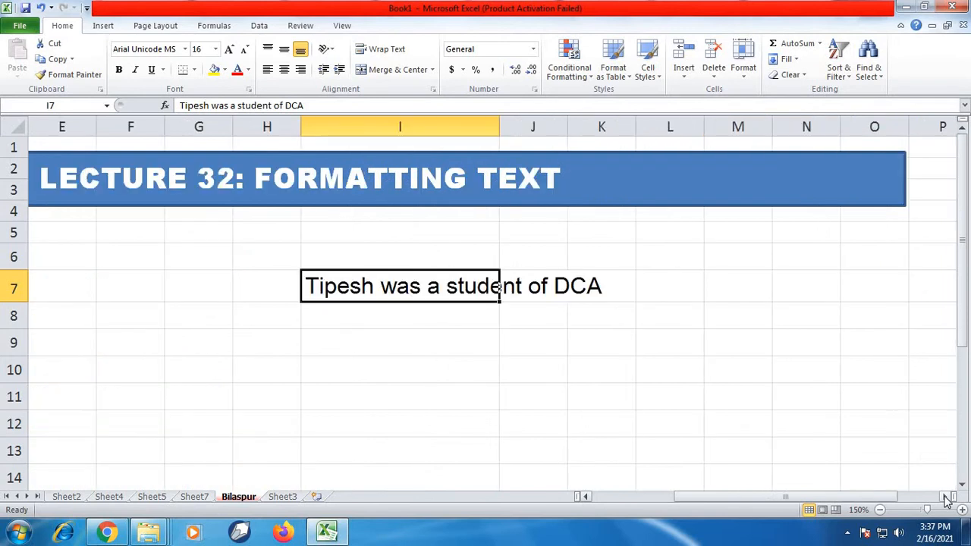
{"action": "left_click", "coordinate": [586, 496]}
{"action": "left_click", "coordinate": [586, 496]}
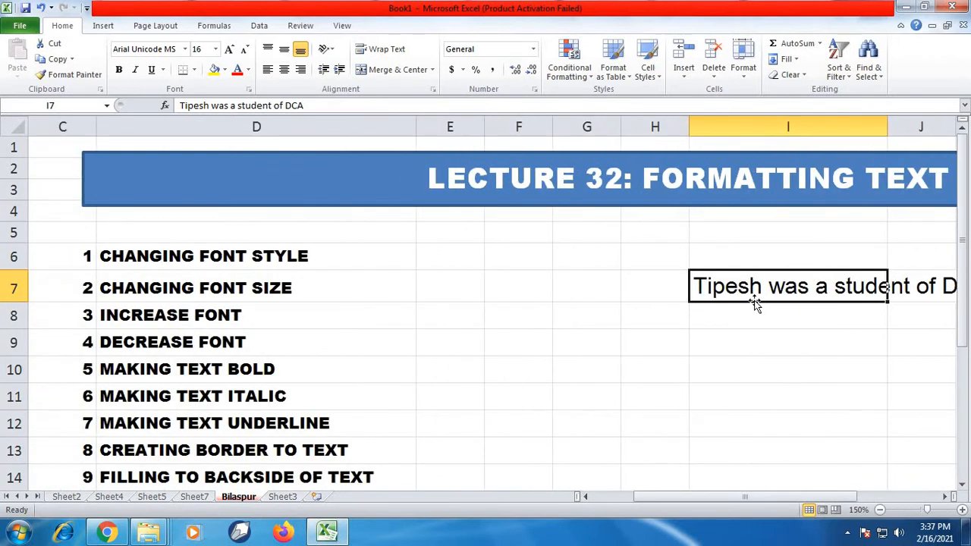
- Move the sentence from I7 to E7 beside the topic list and widen column E to hold it
{"action": "key", "text": "ctrl+c"}
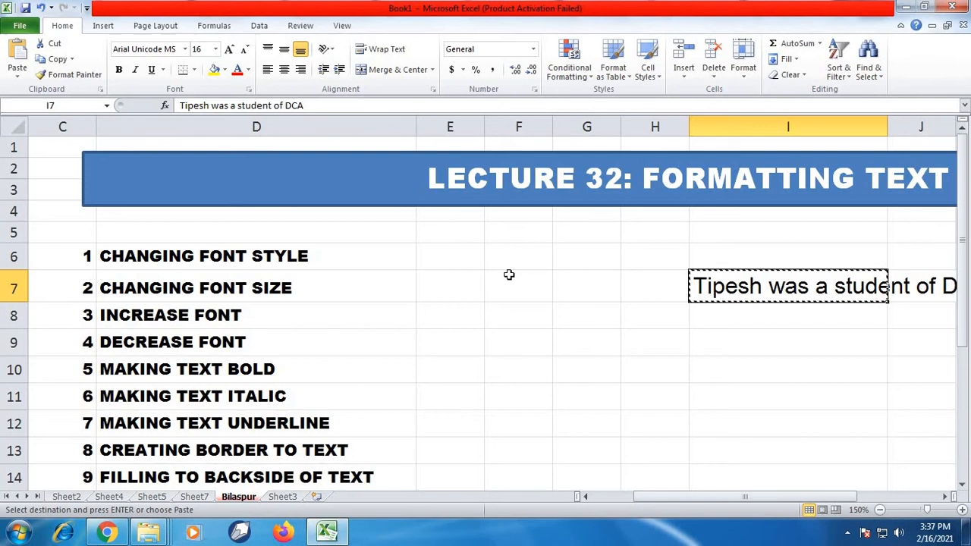
{"action": "left_click", "coordinate": [453, 280]}
{"action": "key", "text": "ctrl+v"}
{"action": "left_click", "coordinate": [682, 350]}
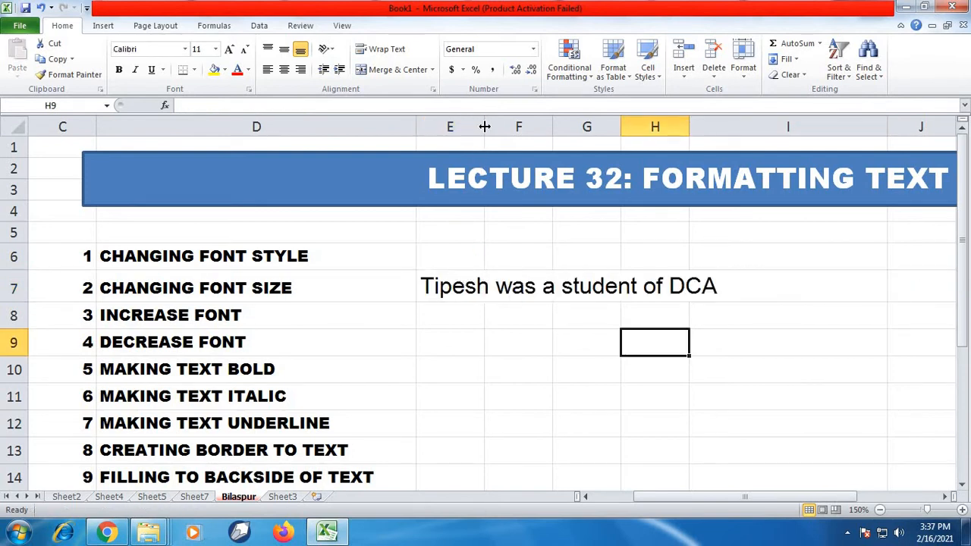
{"action": "left_click_drag", "start_coordinate": [484, 127], "coordinate": [729, 127]}
{"action": "left_click", "coordinate": [607, 288]}
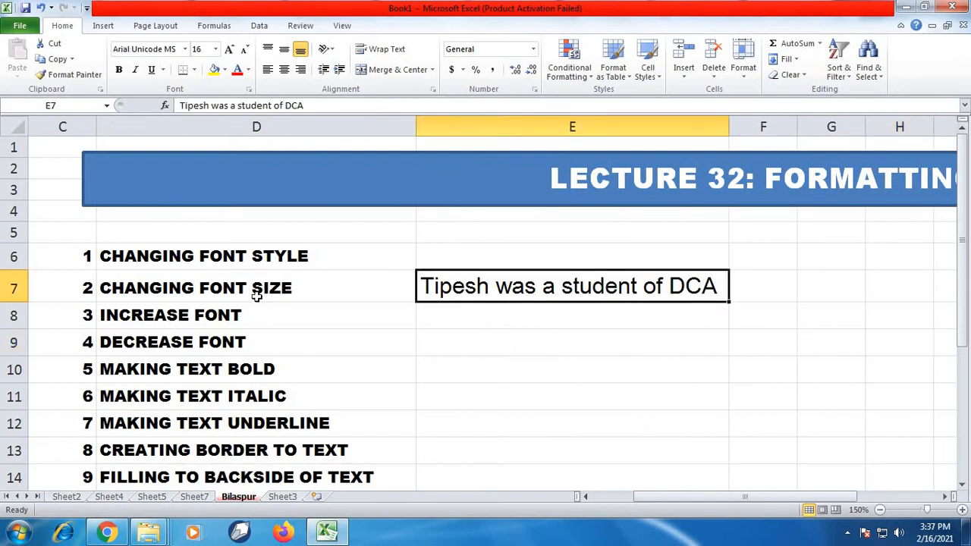
- For the font size topic, set the sentence in E7 to size 18, to size 9 and finally to size 24
{"action": "left_click", "coordinate": [169, 295]}
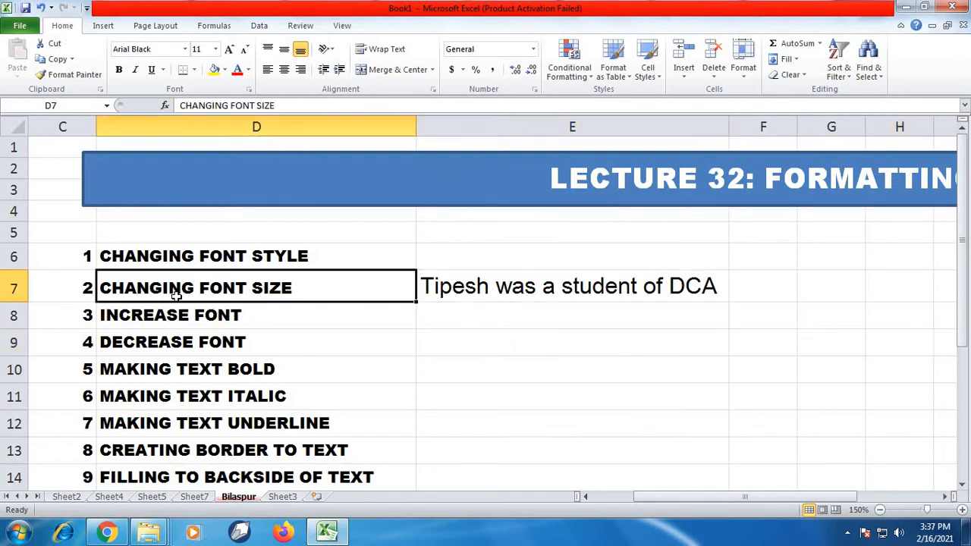
{"action": "left_click", "coordinate": [471, 288]}
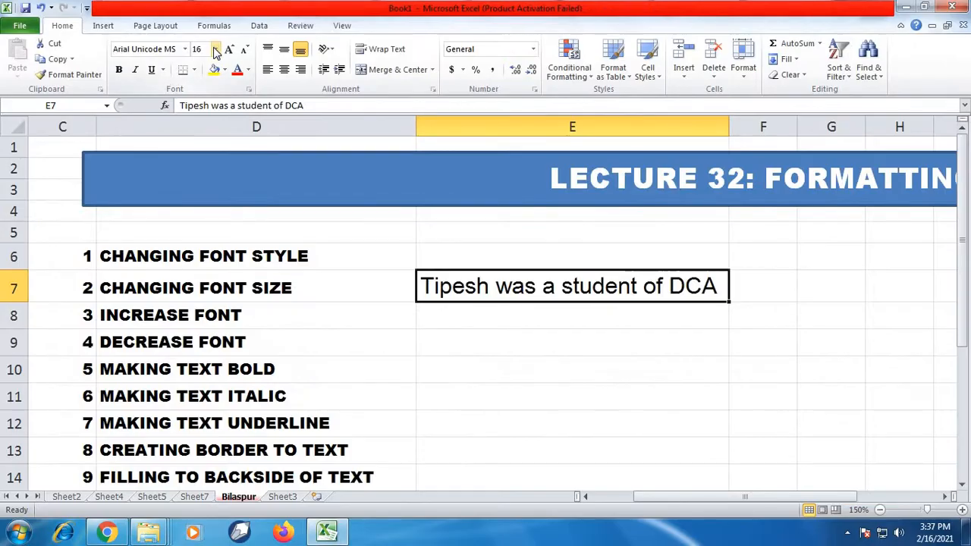
{"action": "left_click", "coordinate": [216, 51]}
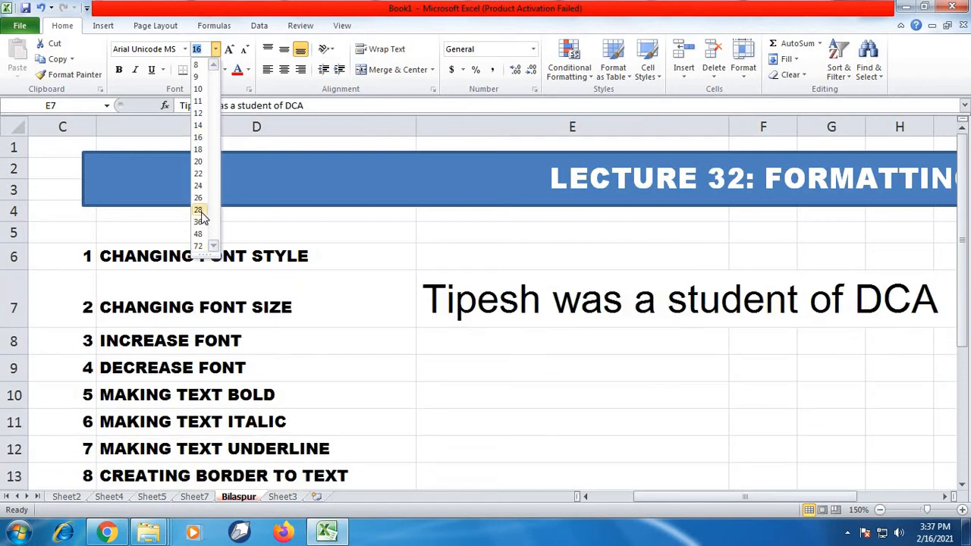
{"action": "left_click", "coordinate": [197, 149]}
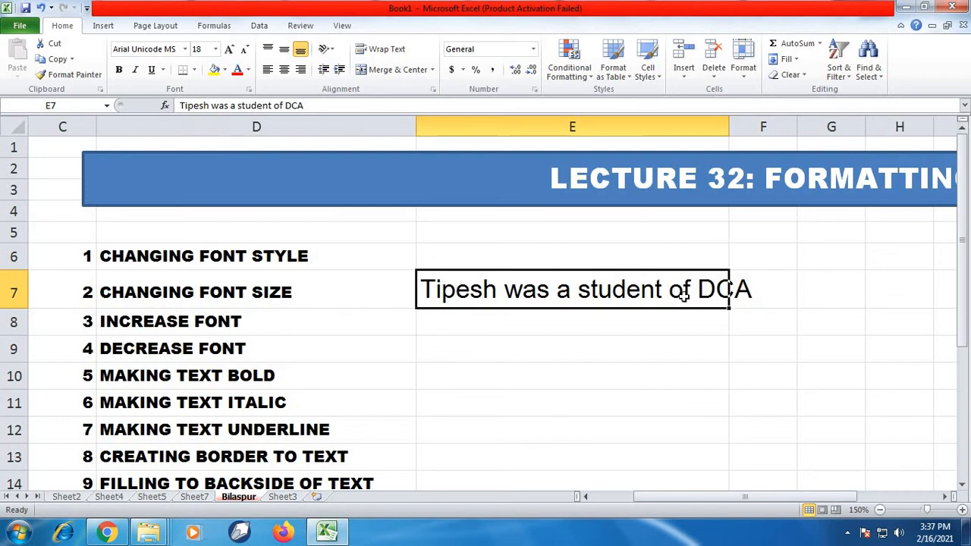
{"action": "left_click", "coordinate": [216, 49]}
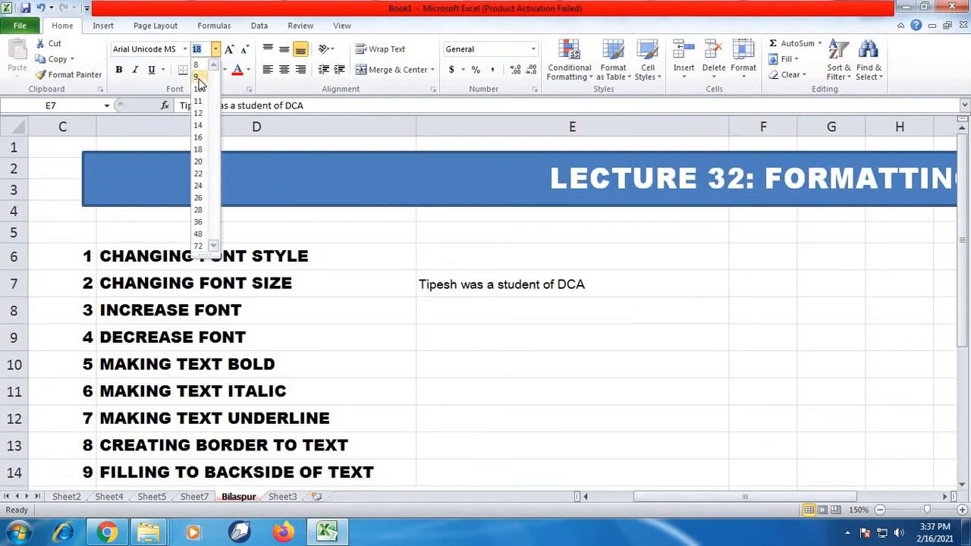
{"action": "left_click", "coordinate": [197, 77]}
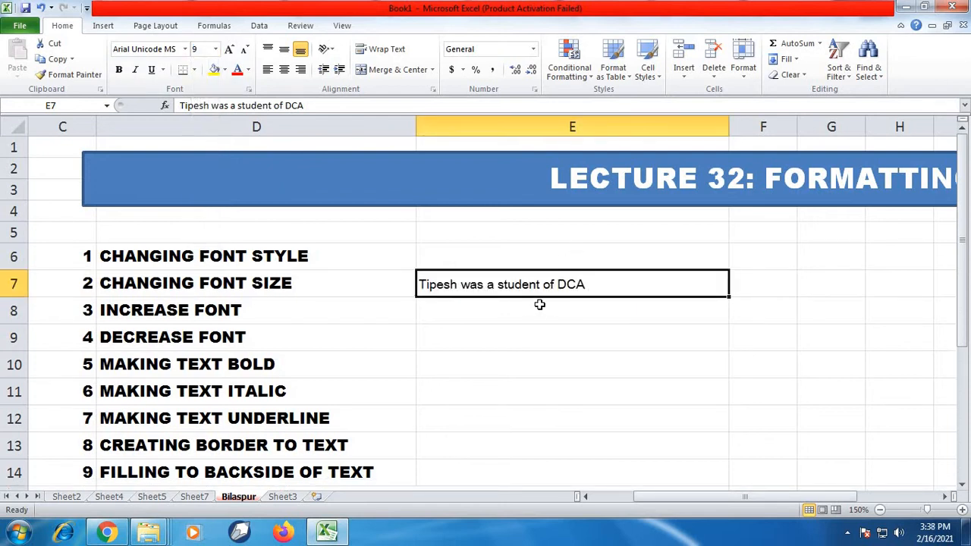
{"action": "left_click", "coordinate": [215, 48]}
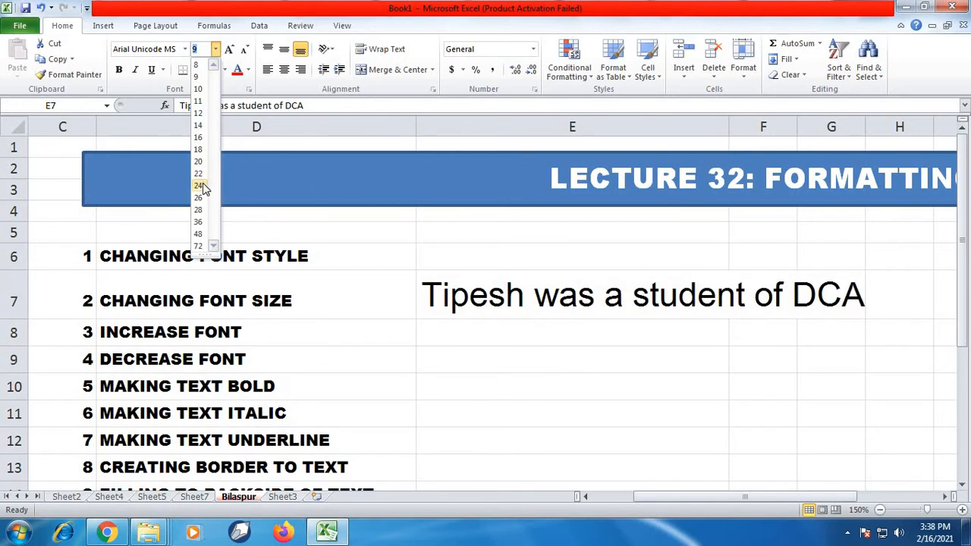
{"action": "left_click", "coordinate": [201, 186]}
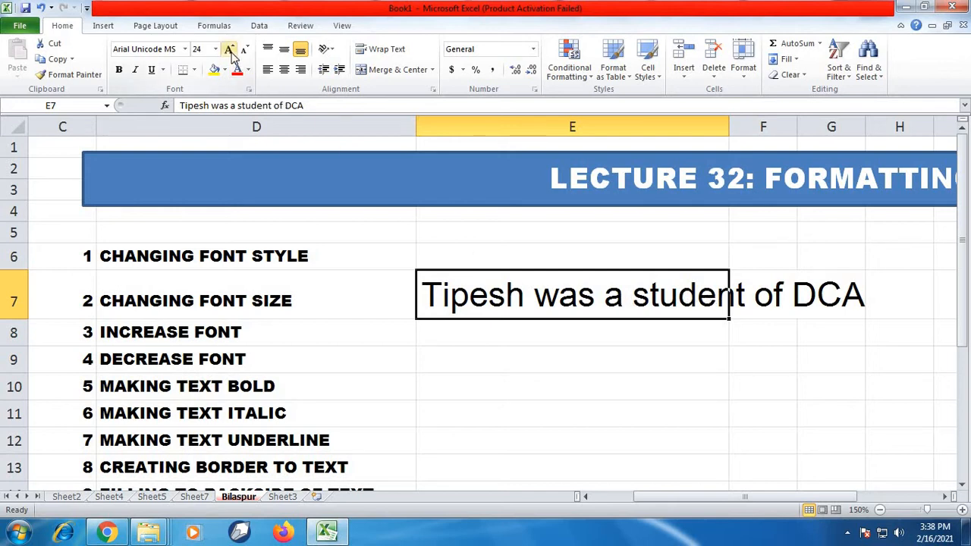
- For the increase font topic, enlarge the sentence in E7 by three font size increments
{"action": "left_click", "coordinate": [168, 331]}
{"action": "left_click", "coordinate": [501, 298]}
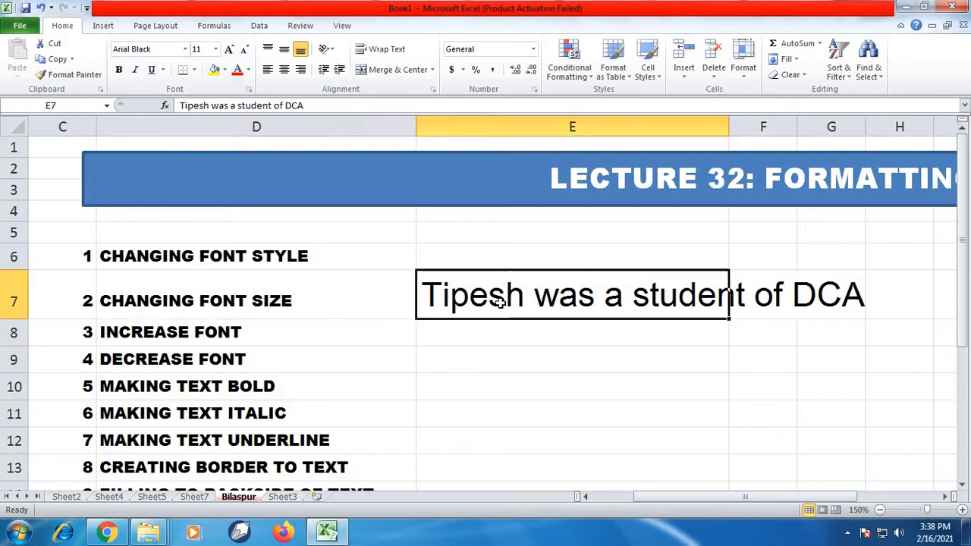
{"action": "left_click", "coordinate": [231, 50]}
{"action": "left_click", "coordinate": [231, 50]}
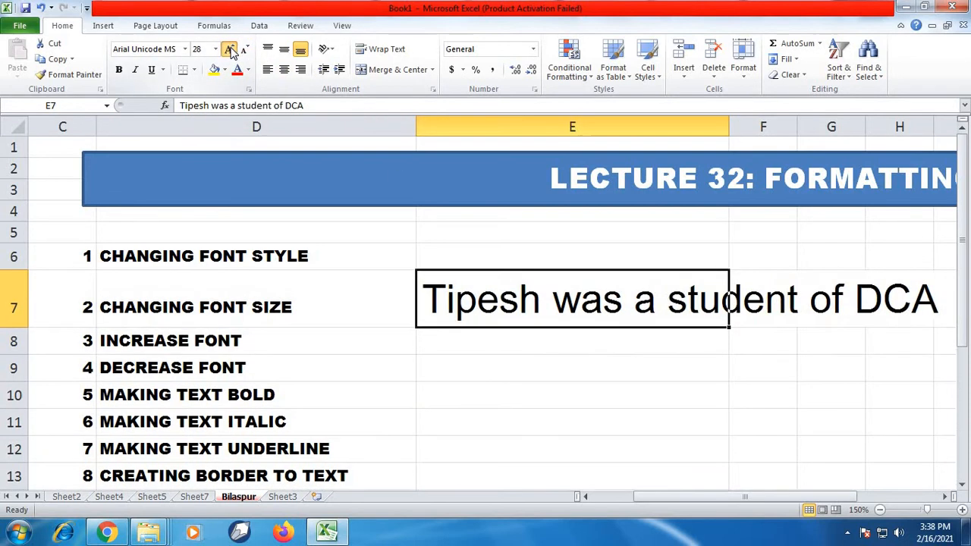
{"action": "left_click", "coordinate": [230, 50]}
- Decrease the font size of the sentence in E7 stepwise down to 20
{"action": "left_click", "coordinate": [245, 50]}
{"action": "left_click", "coordinate": [245, 50]}
{"action": "left_click", "coordinate": [245, 50]}
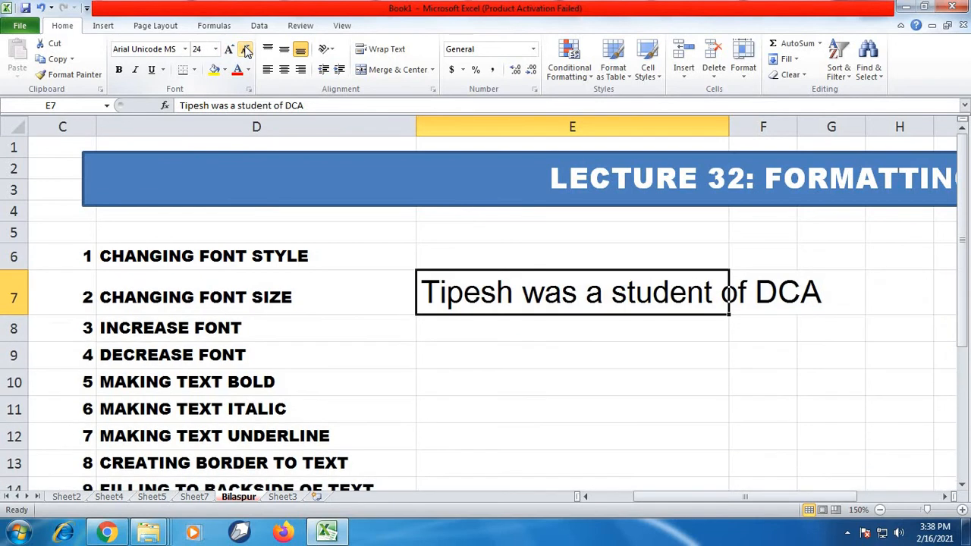
{"action": "left_click", "coordinate": [245, 50]}
{"action": "left_click", "coordinate": [245, 50]}
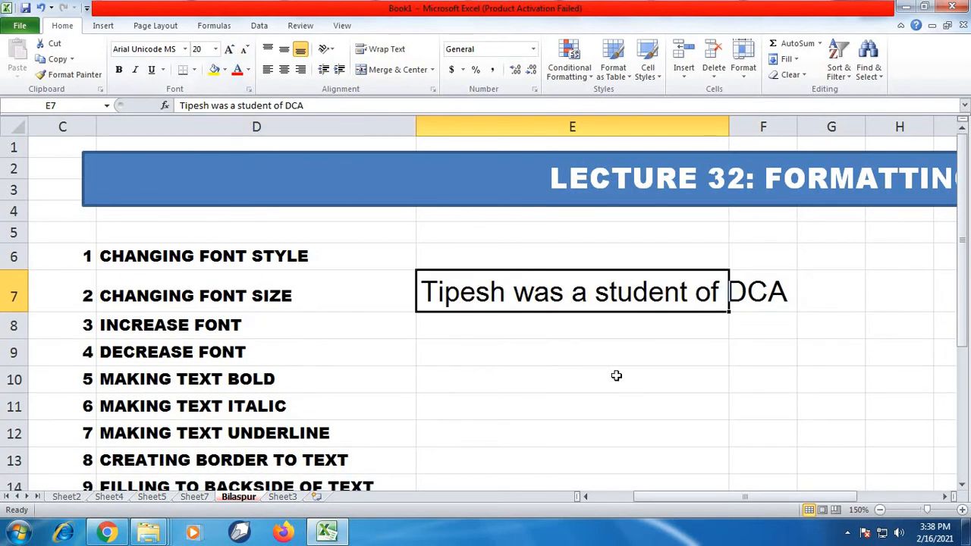
- For the "MAKING TEXT BOLD" topic, make the sentence in E7 bold
{"action": "left_click", "coordinate": [185, 390]}
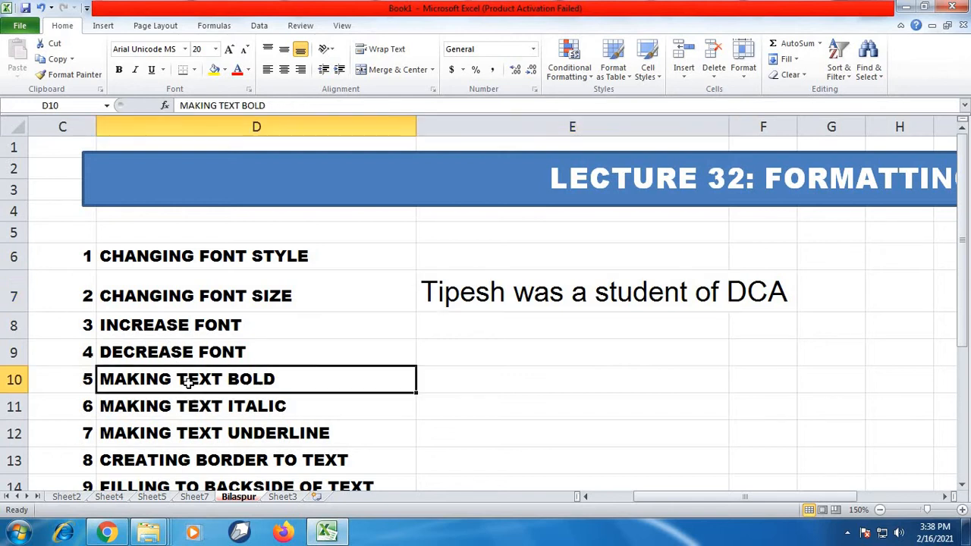
{"action": "left_click", "coordinate": [515, 299]}
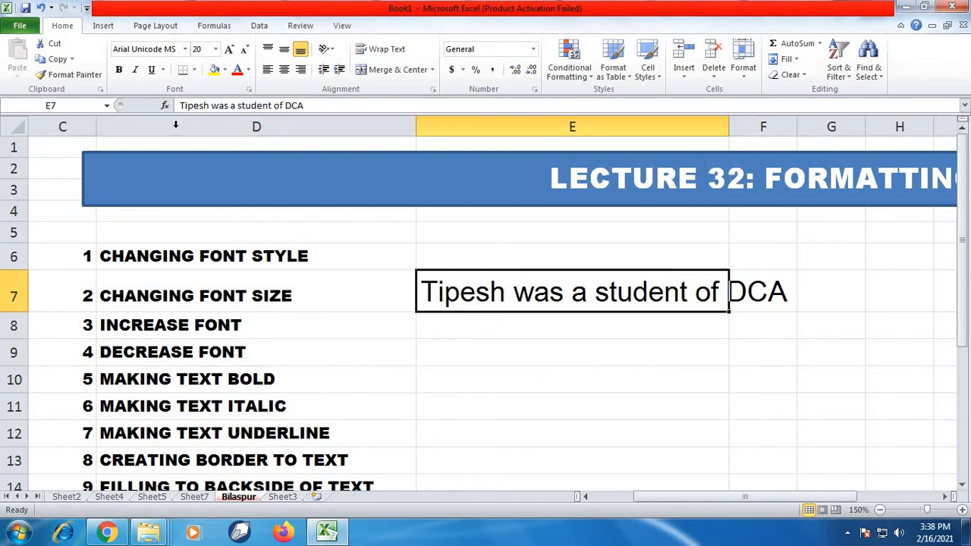
{"action": "left_click", "coordinate": [117, 71]}
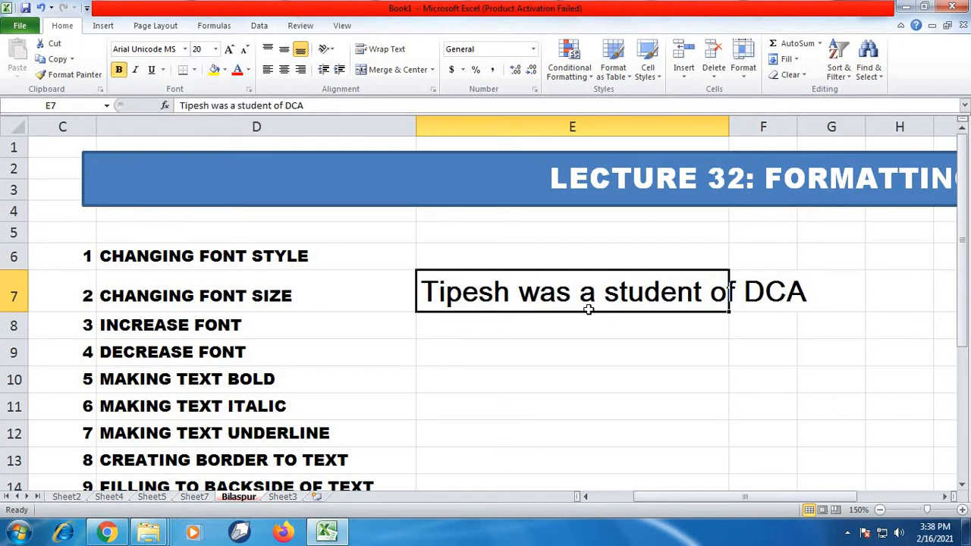
- Remove bold from the sentence in E7 and change its font to Agency FB
{"action": "left_click", "coordinate": [118, 72]}
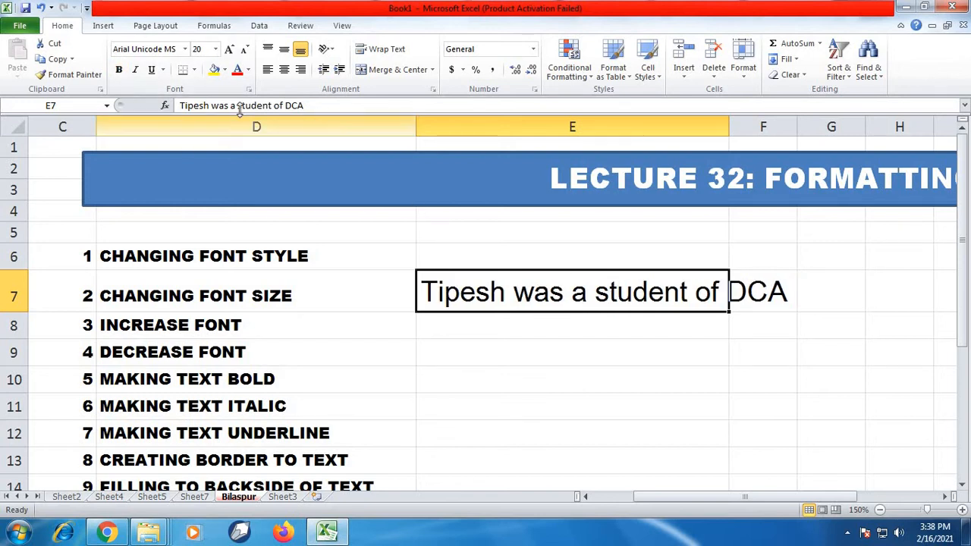
{"action": "left_click", "coordinate": [185, 48]}
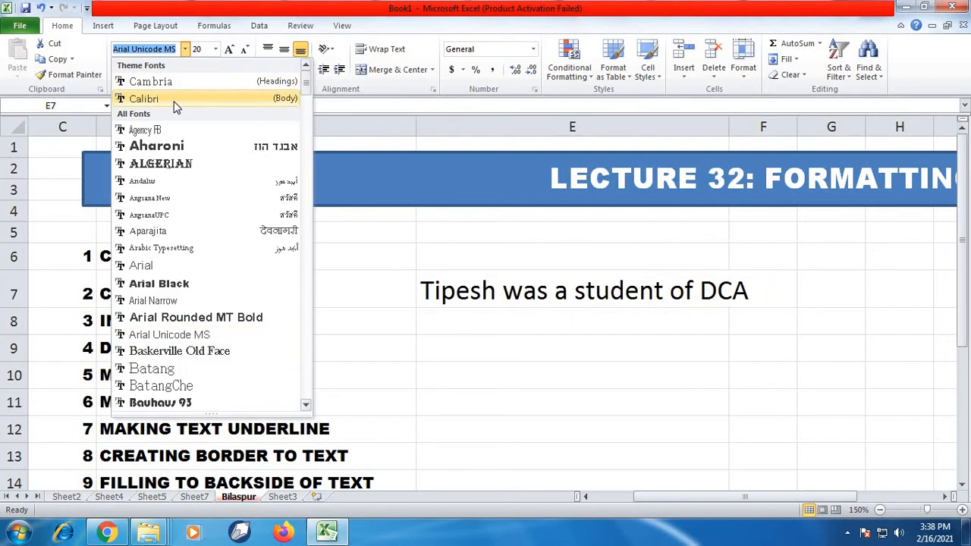
{"action": "left_click", "coordinate": [174, 130]}
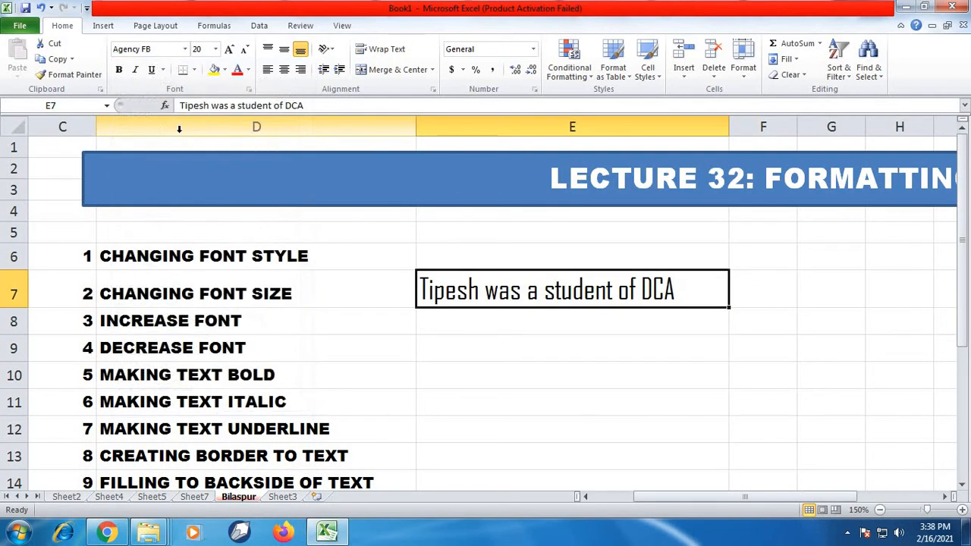
- Demonstrate bold, italic and bold again on the sentence in E7, removing each format after applying it
{"action": "left_click", "coordinate": [119, 72]}
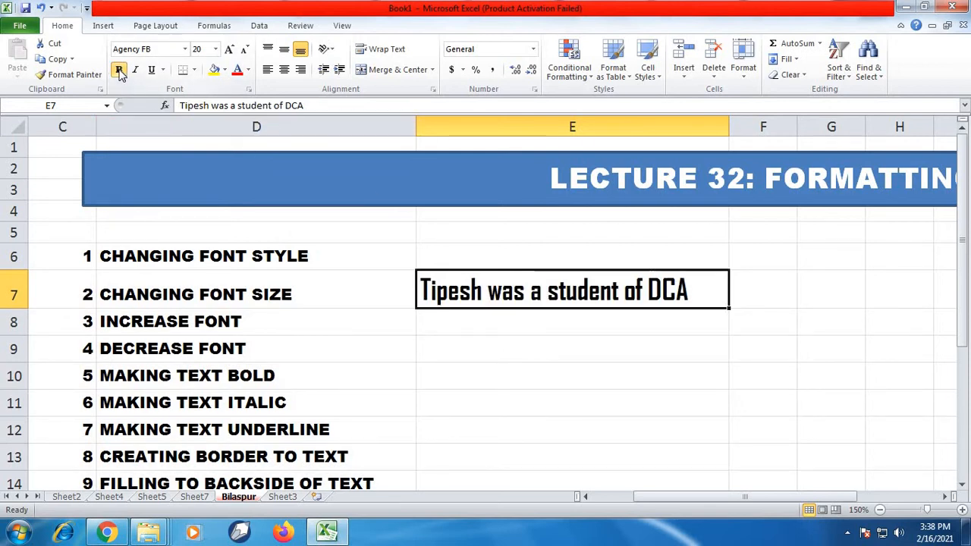
{"action": "left_click", "coordinate": [118, 70]}
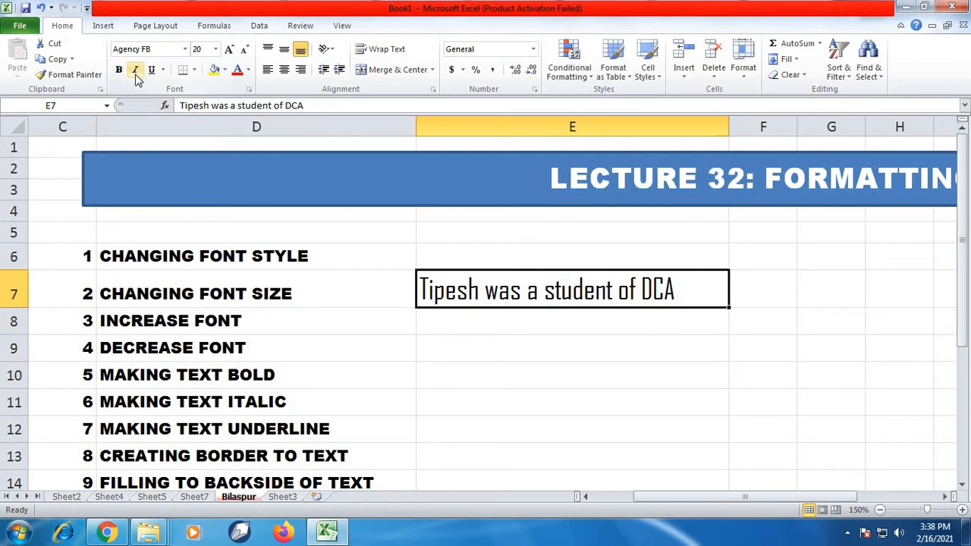
{"action": "scroll", "coordinate": [238, 407], "scroll_direction": "down", "scroll_amount": 1}
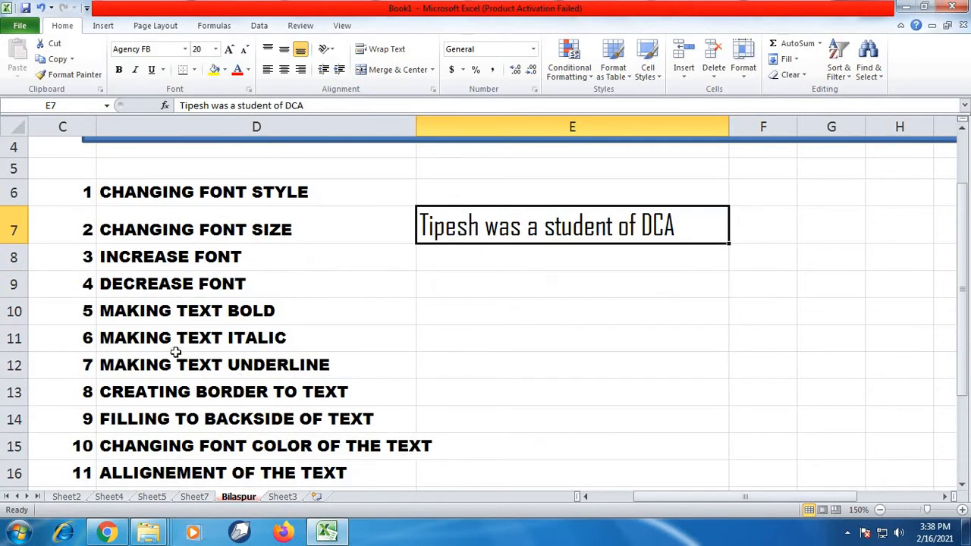
{"action": "left_click", "coordinate": [136, 72]}
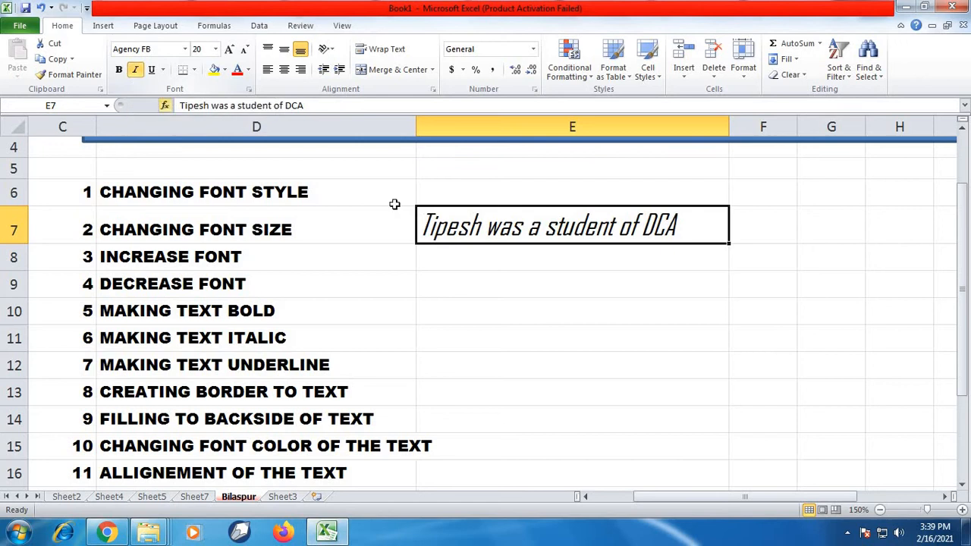
{"action": "left_click", "coordinate": [135, 71]}
{"action": "left_click", "coordinate": [119, 69]}
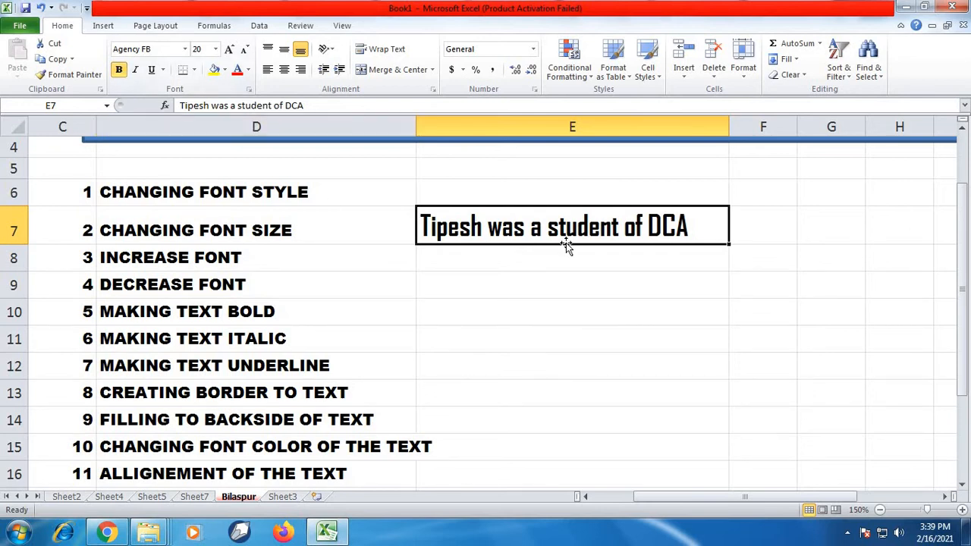
{"action": "left_click", "coordinate": [119, 71]}
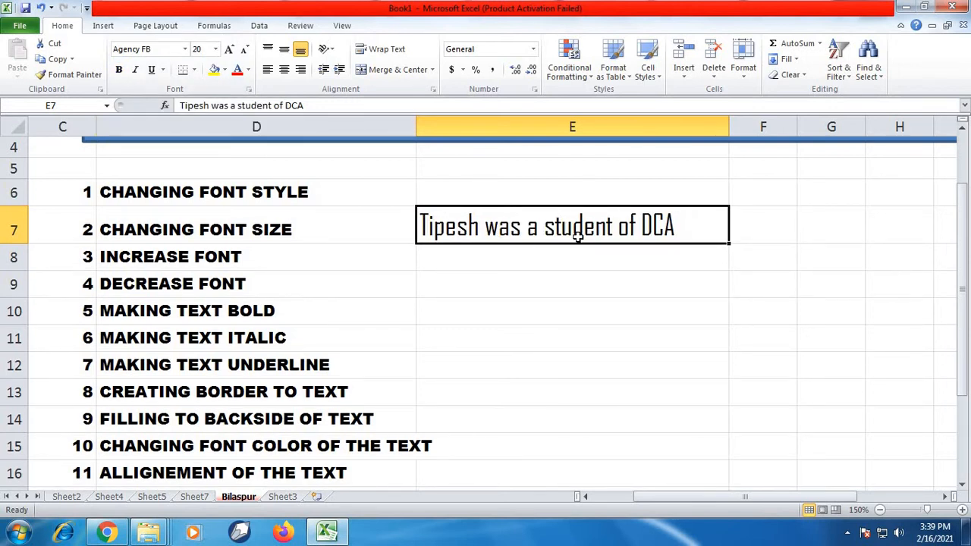
- Make the sentence in E7 bold, italic and underlined
{"action": "left_click", "coordinate": [607, 272]}
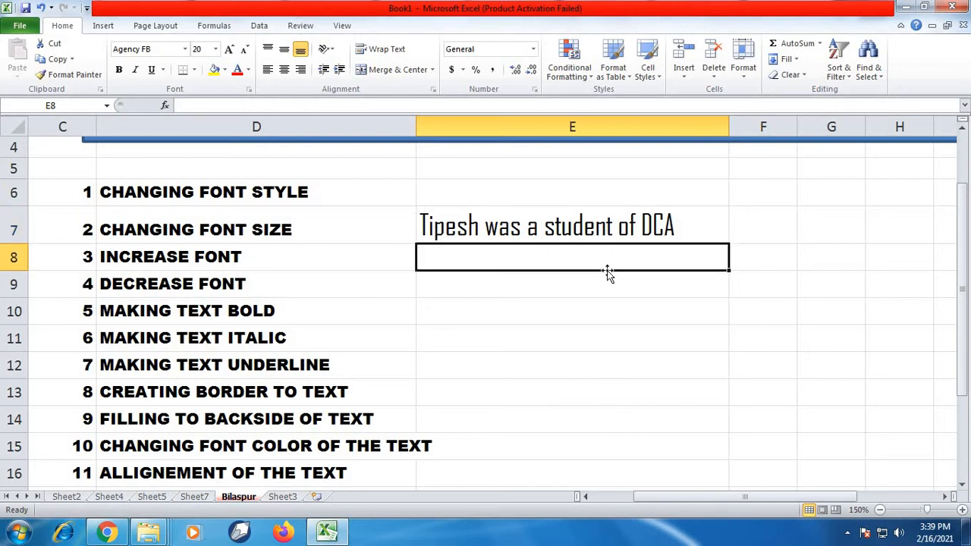
{"action": "left_click", "coordinate": [600, 230]}
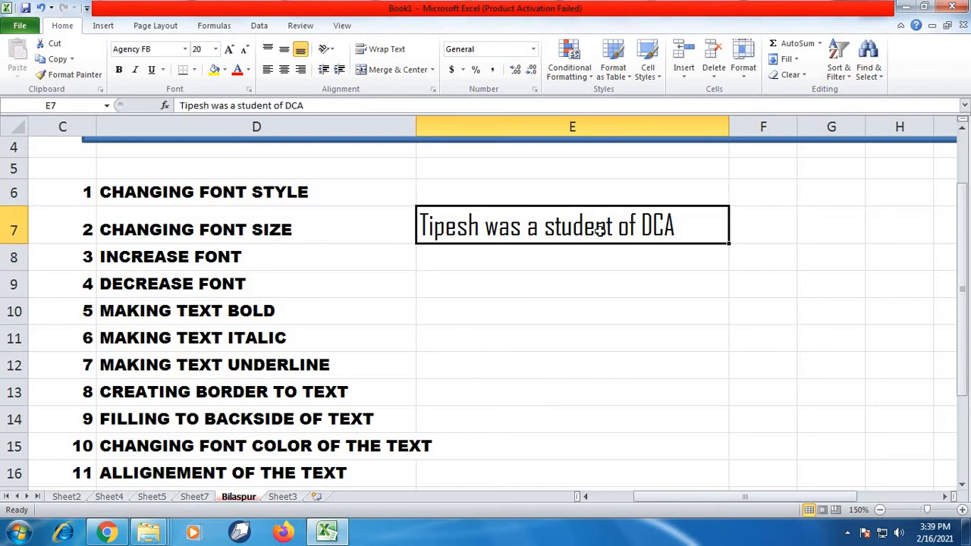
{"action": "key", "text": "ctrl+b"}
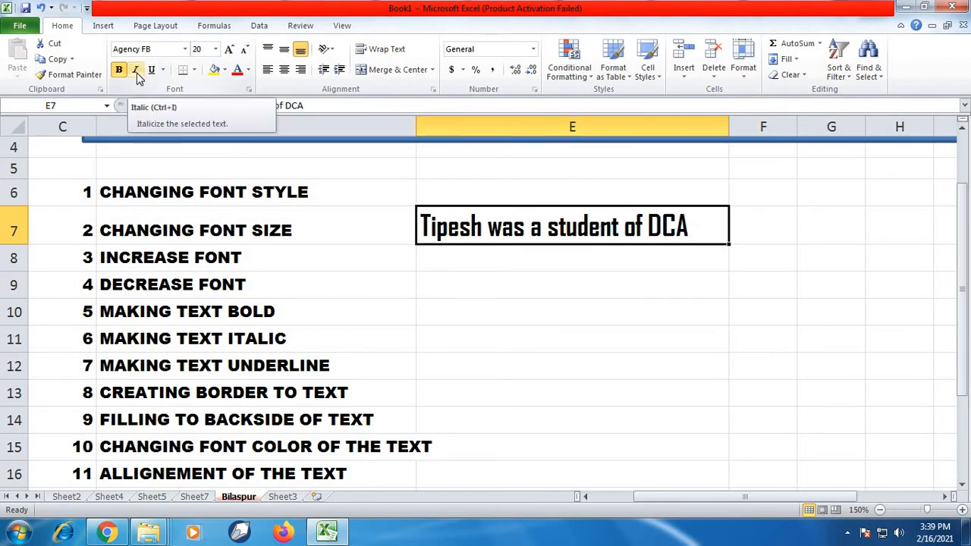
{"action": "key", "text": "ctrl+i"}
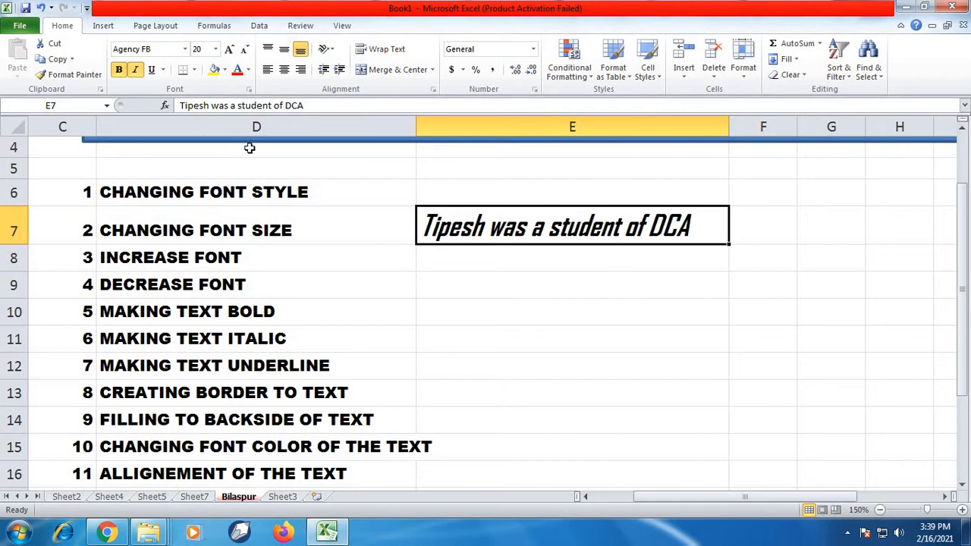
{"action": "left_click", "coordinate": [152, 71]}
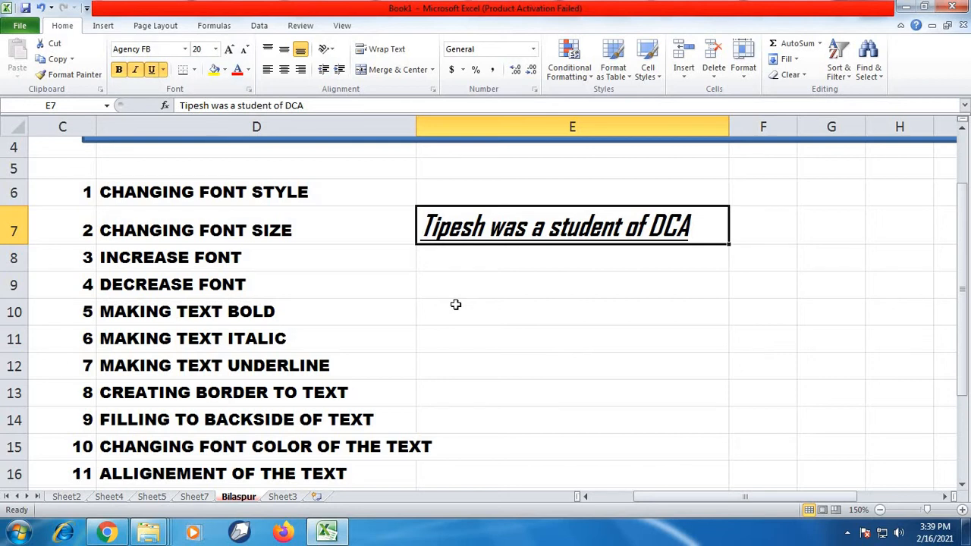
- Enter 1 in E11 and write the on-screen annotation "Bold-Ctrl+B" below the sentence in the zoomed view
{"action": "left_click", "coordinate": [420, 342]}
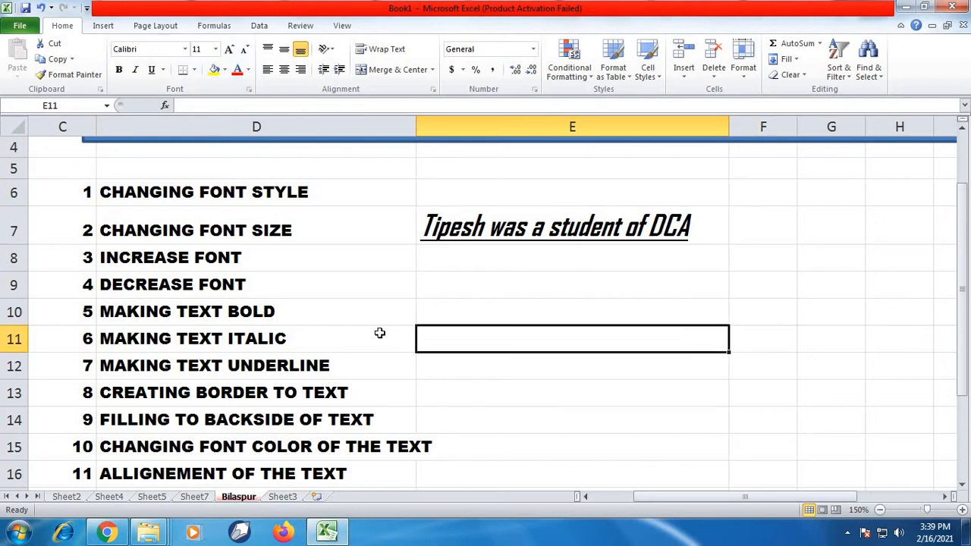
{"action": "type", "text": "1"}
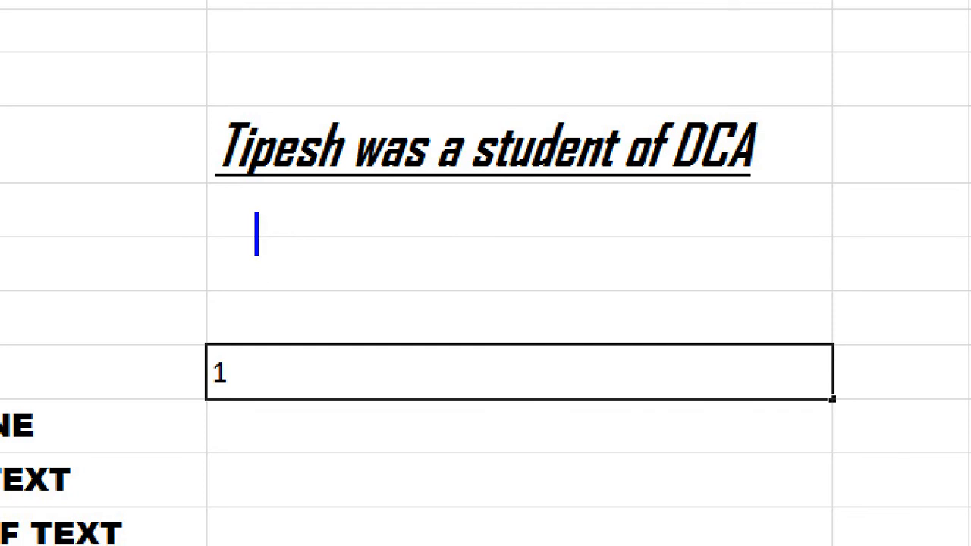
{"action": "type", "text": "B"}
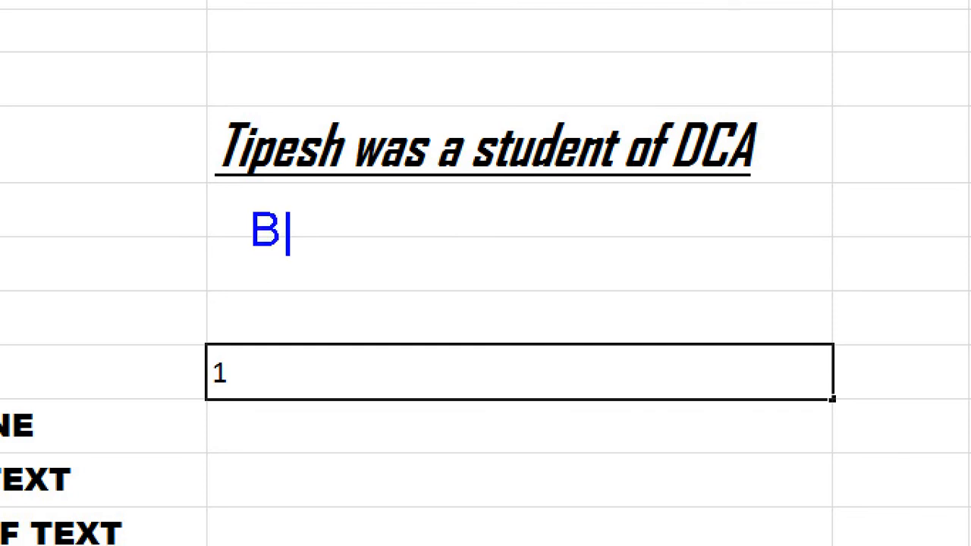
{"action": "type", "text": "old"}
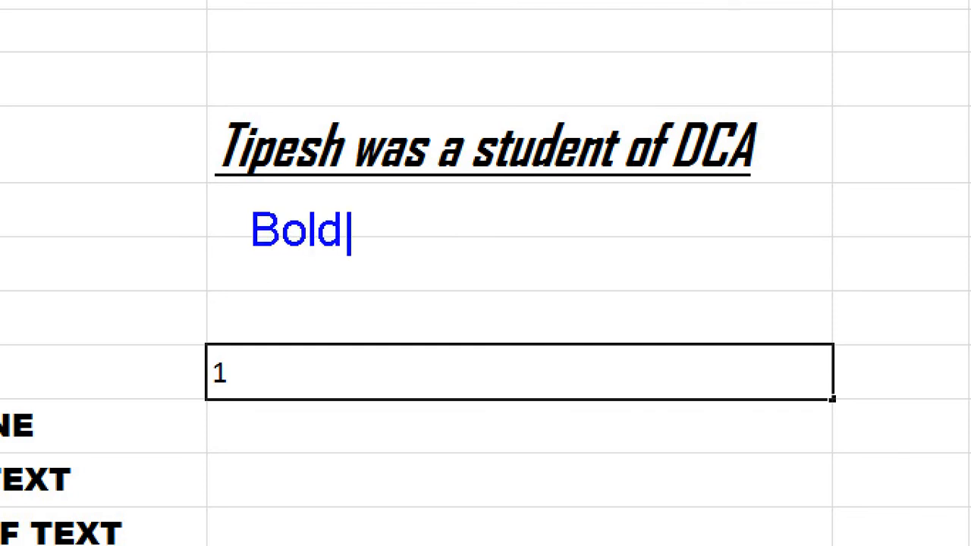
{"action": "type", "text": "-Ctrl"}
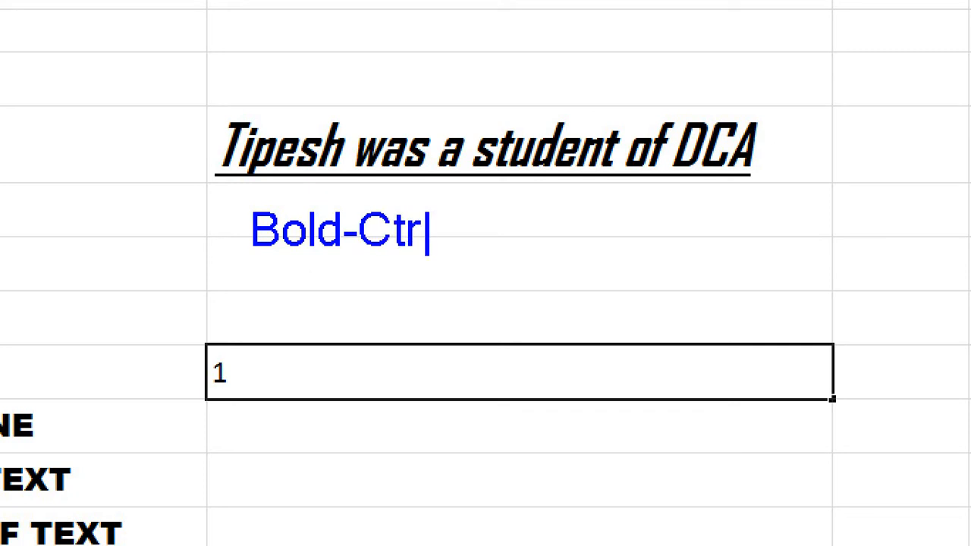
{"action": "type", "text": "+"}
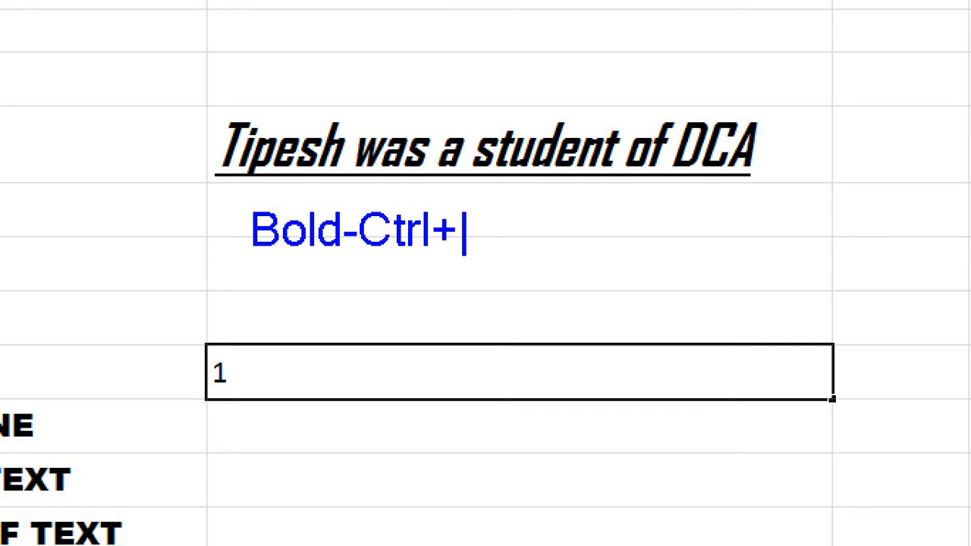
{"action": "type", "text": "B"}
{"action": "key", "text": "Return"}
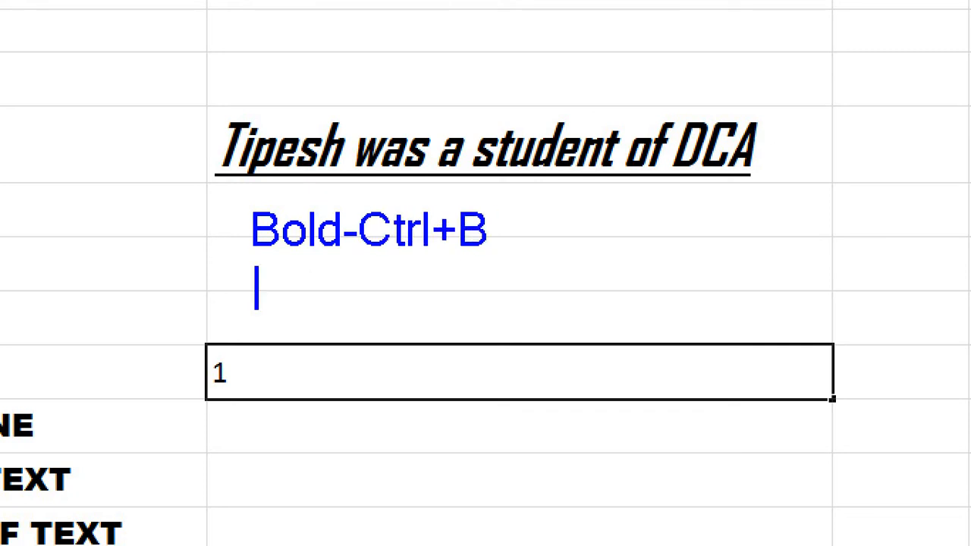
- Add "Italic -Ctrl+I" as the second line of the on-screen annotation
{"action": "type", "text": "Italic "}
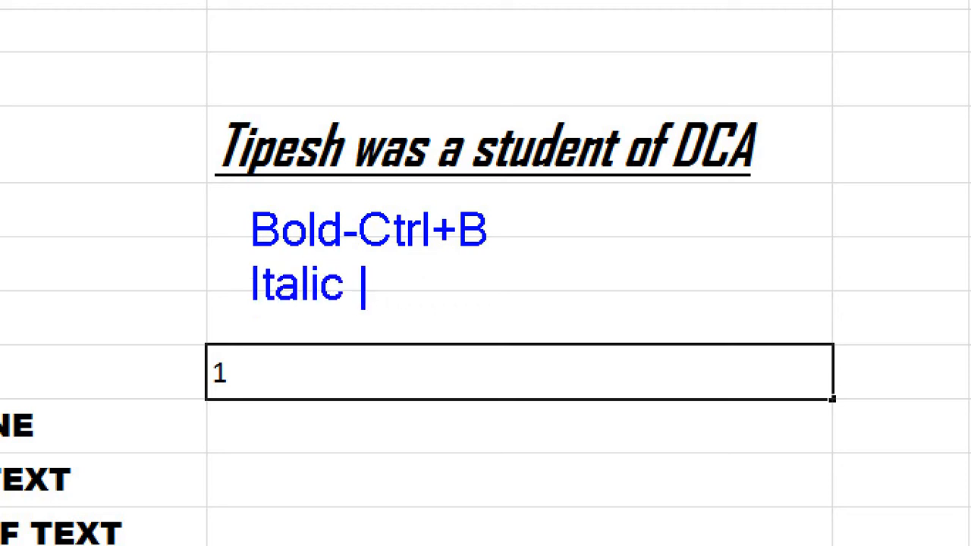
{"action": "type", "text": "-"}
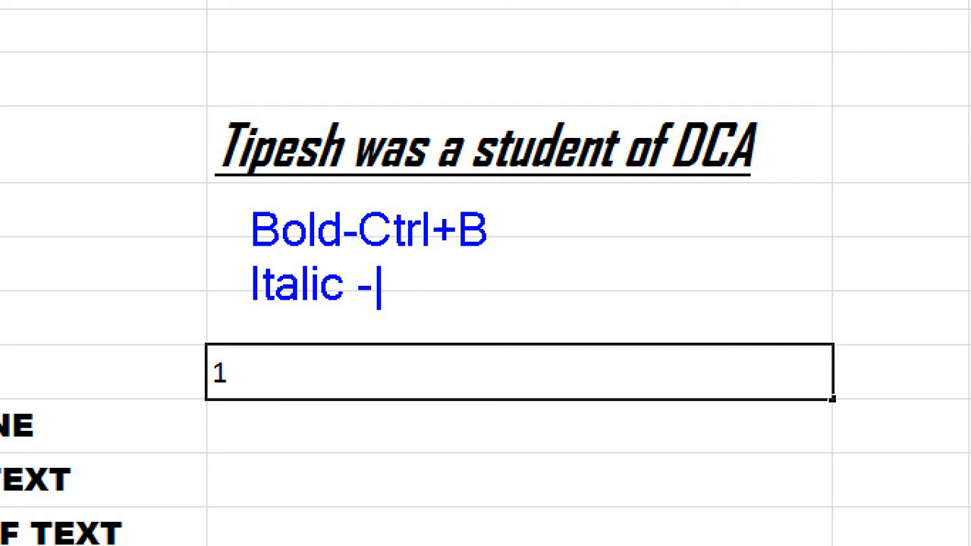
{"action": "type", "text": "Ctrl"}
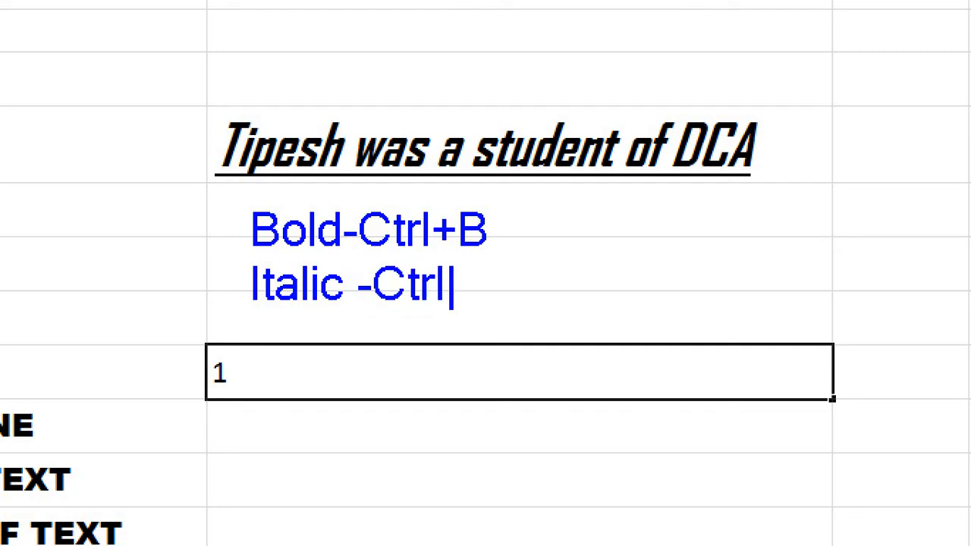
{"action": "type", "text": "+I"}
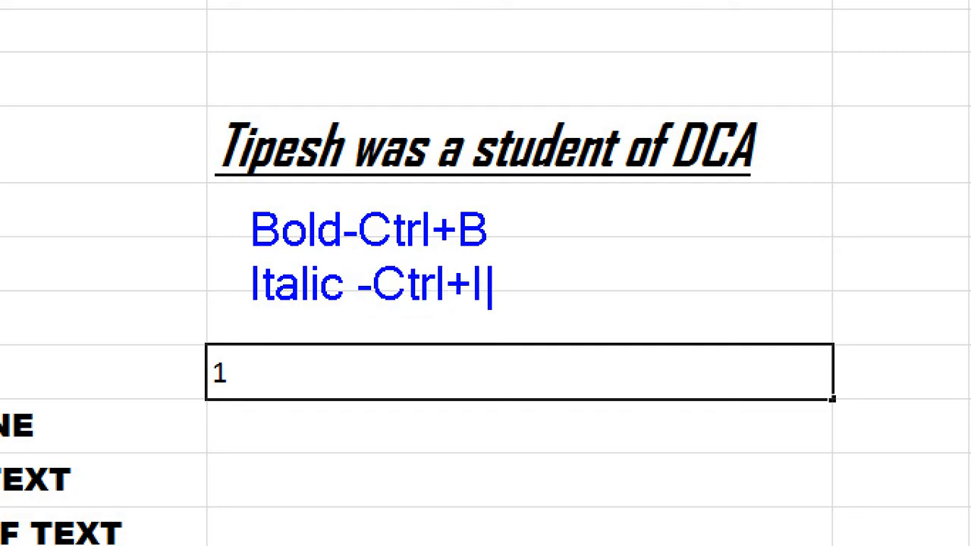
{"action": "key", "text": "Return"}
- Add "Underline-Ctrl+U" as the third line of the on-screen annotation
{"action": "type", "text": "Ct"}
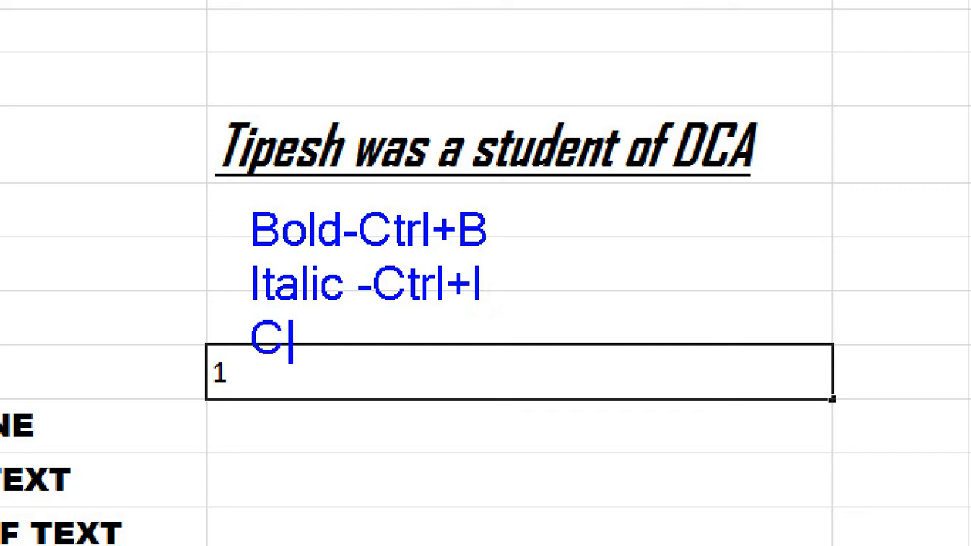
{"action": "key", "text": "BackSpace"}
{"action": "key", "text": "BackSpace"}
{"action": "type", "text": "Underline"}
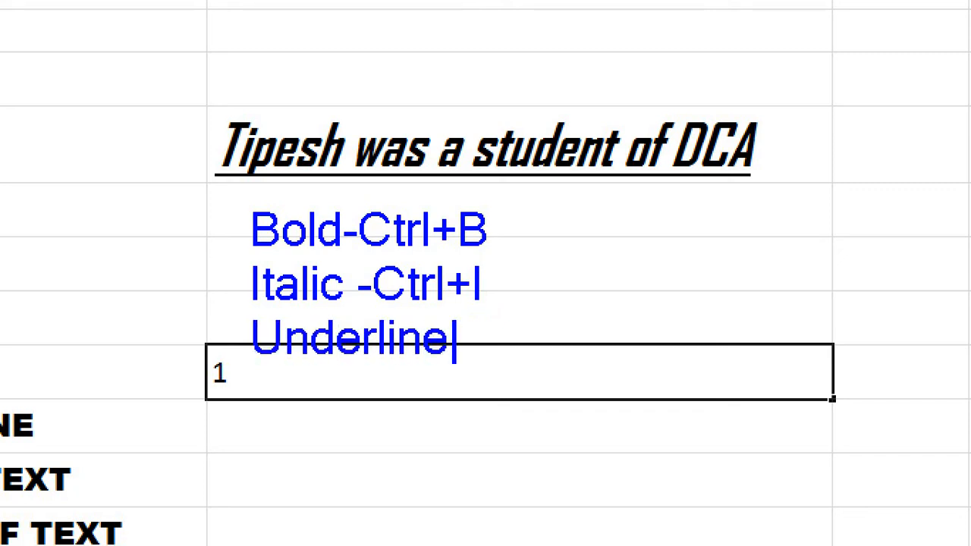
{"action": "type", "text": "-"}
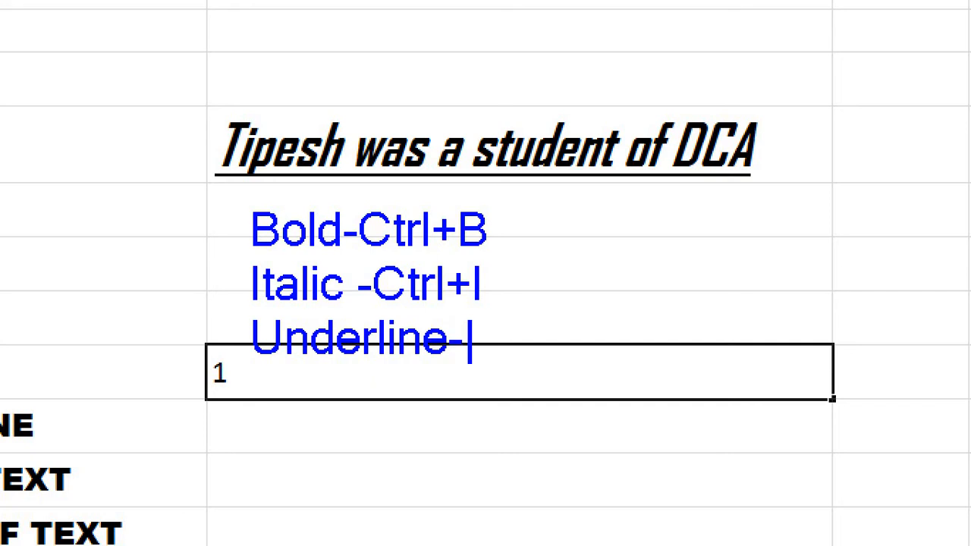
{"action": "type", "text": "Ctrl"}
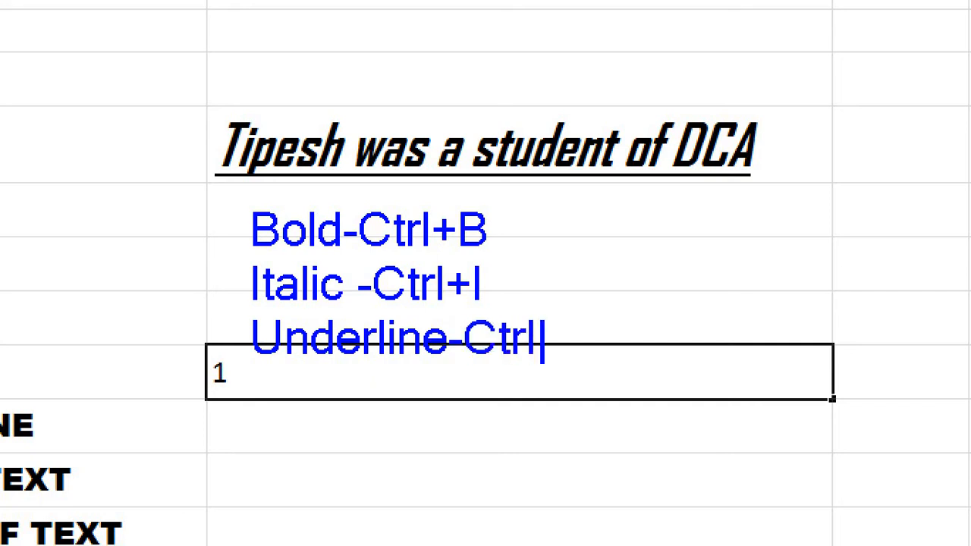
{"action": "type", "text": "+U"}
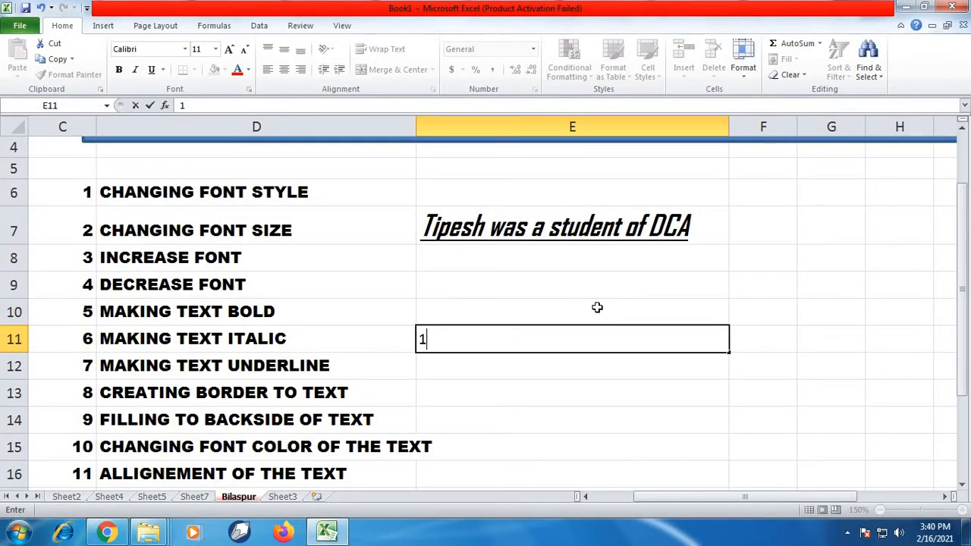
- Apply All Borders to the sentence cell E7
{"action": "scroll", "coordinate": [375, 368], "scroll_direction": "down", "scroll_amount": 1}
{"action": "scroll", "coordinate": [376, 368], "scroll_direction": "down", "scroll_amount": 1}
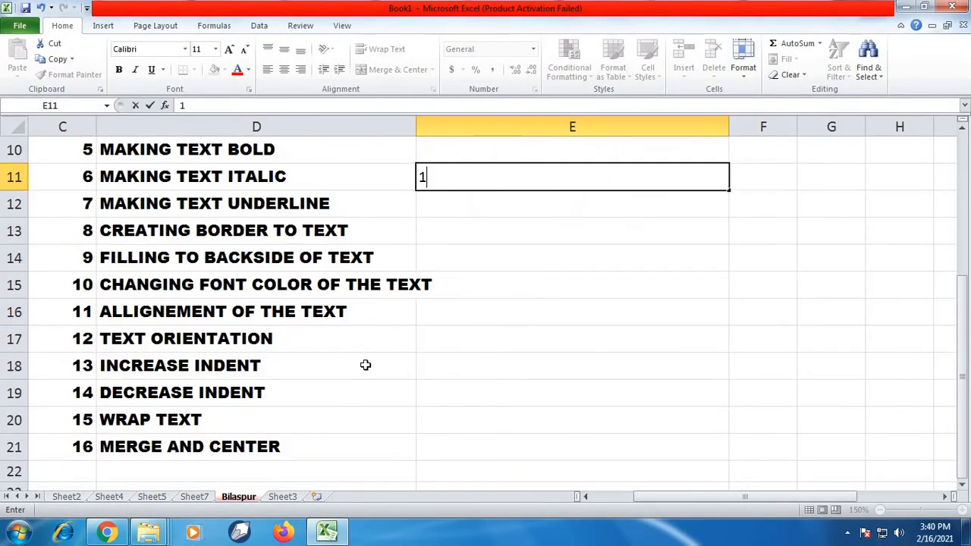
{"action": "scroll", "coordinate": [364, 364], "scroll_direction": "up", "scroll_amount": 1}
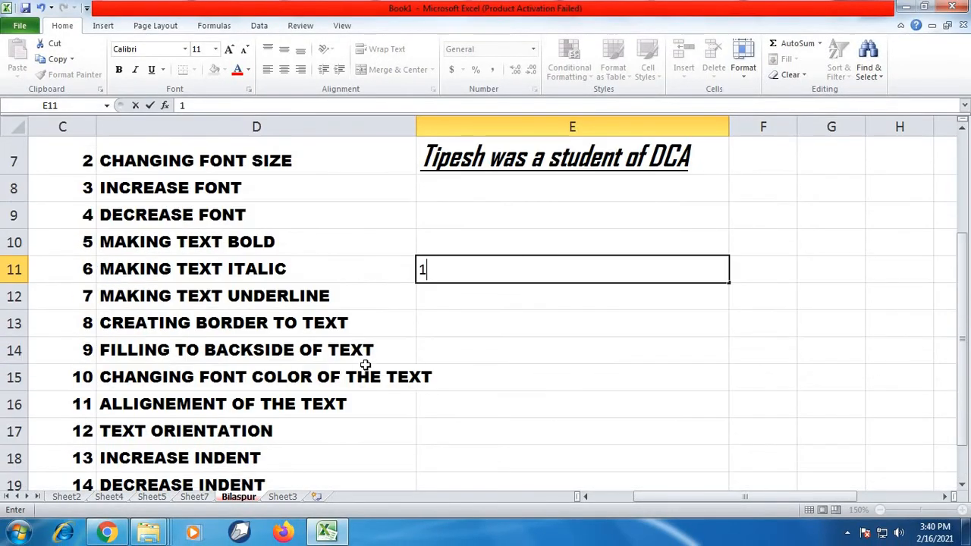
{"action": "left_click", "coordinate": [155, 326]}
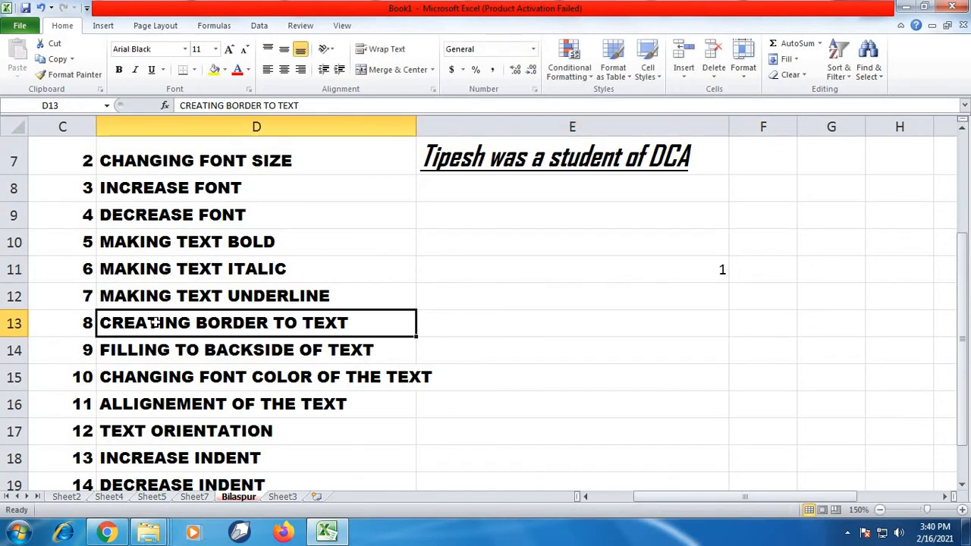
{"action": "left_click", "coordinate": [518, 156]}
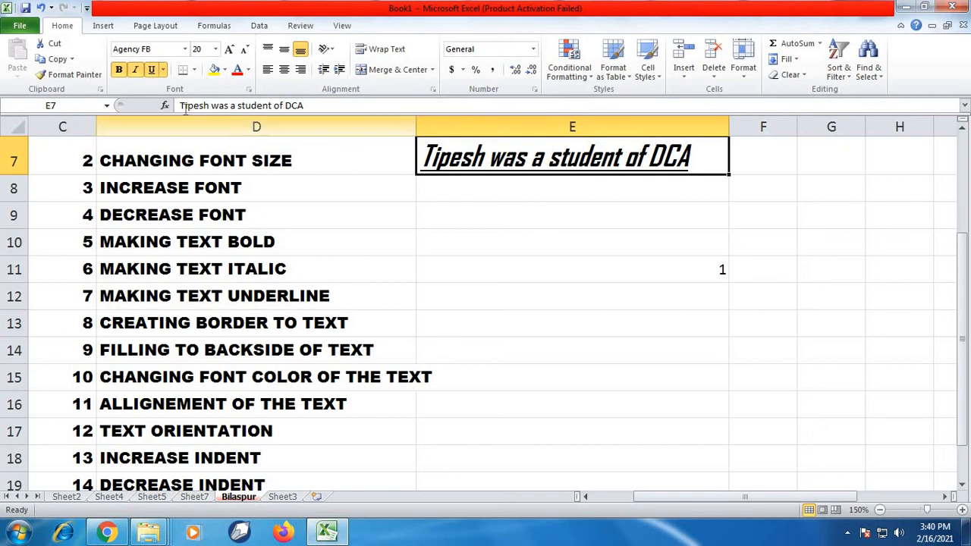
{"action": "left_click", "coordinate": [195, 70]}
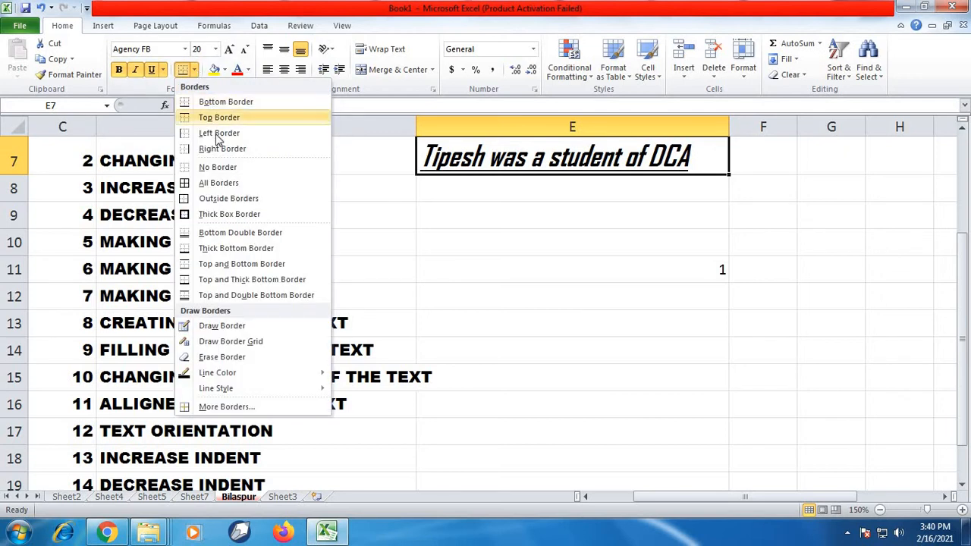
{"action": "left_click", "coordinate": [218, 182]}
{"action": "scroll", "coordinate": [617, 238], "scroll_direction": "up", "scroll_amount": 1}
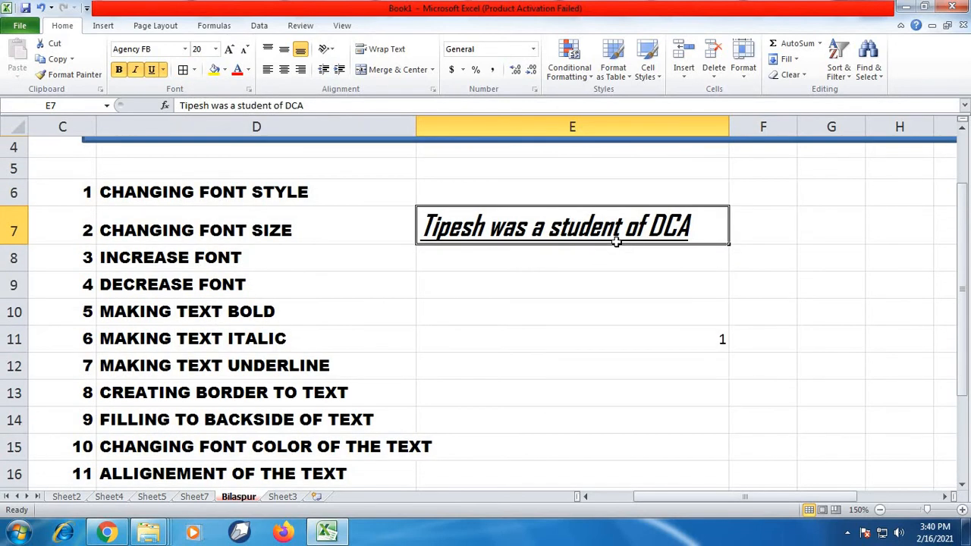
{"action": "left_click", "coordinate": [650, 260]}
{"action": "left_click", "coordinate": [698, 302]}
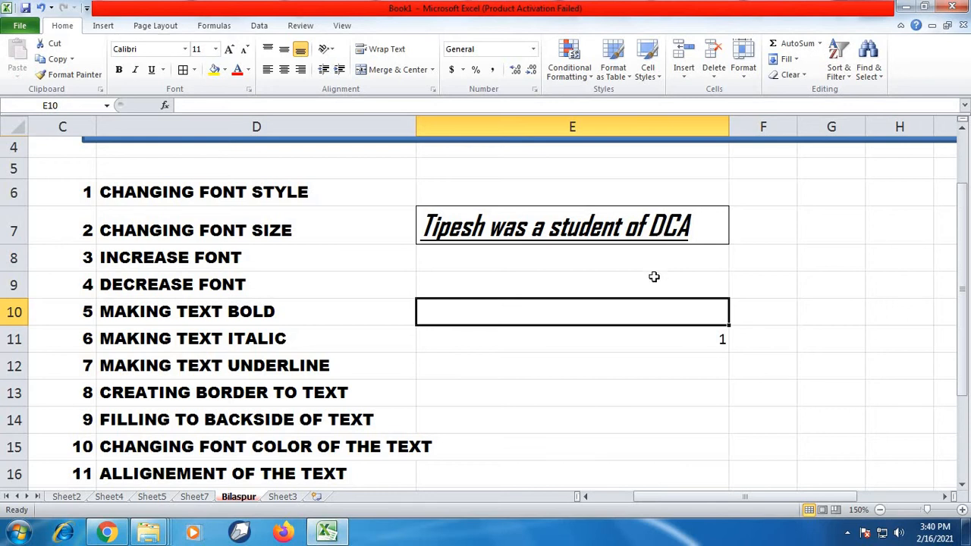
{"action": "left_click", "coordinate": [643, 330]}
- Fill the background of the sentence cell E7 with standard green
{"action": "scroll", "coordinate": [530, 349], "scroll_direction": "down", "scroll_amount": 1}
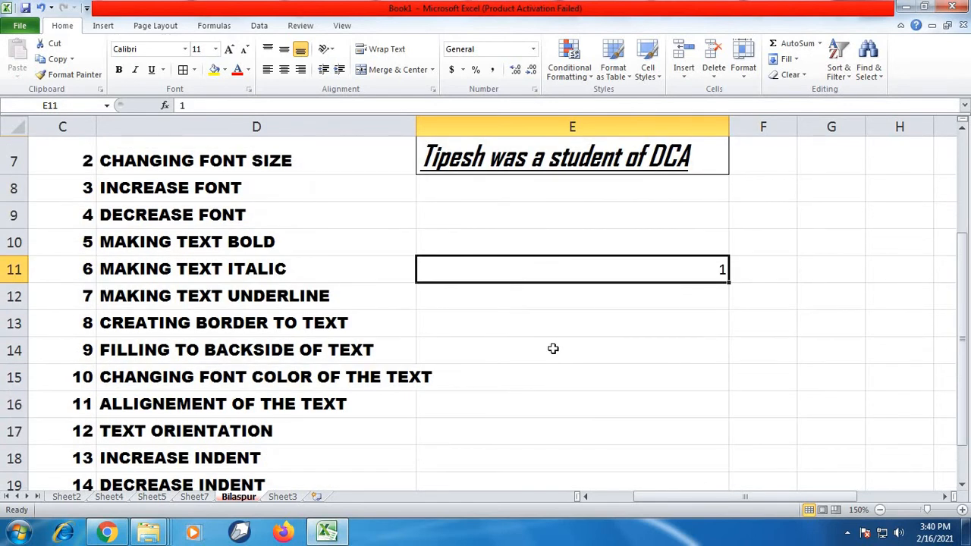
{"action": "scroll", "coordinate": [403, 346], "scroll_direction": "down", "scroll_amount": 1}
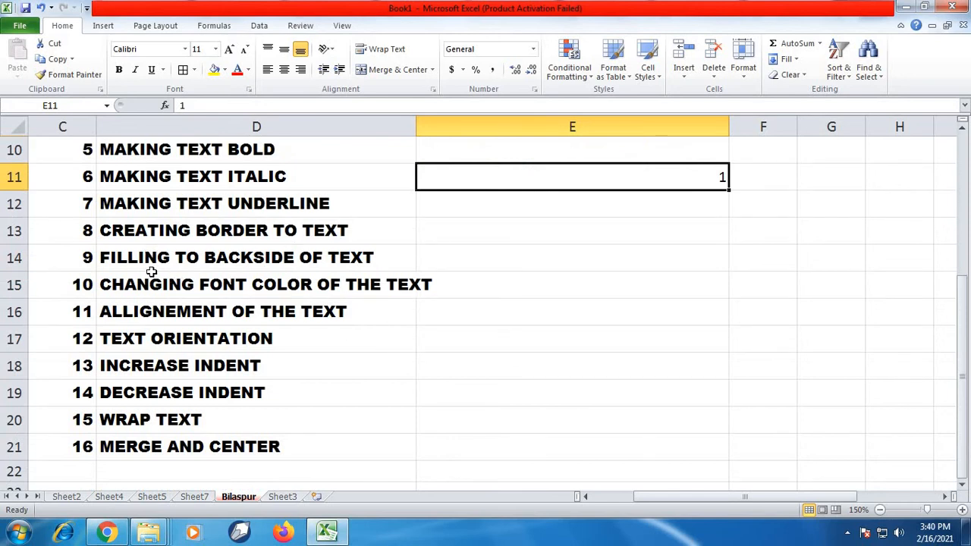
{"action": "scroll", "coordinate": [454, 312], "scroll_direction": "up", "scroll_amount": 1}
{"action": "scroll", "coordinate": [454, 312], "scroll_direction": "up", "scroll_amount": 1}
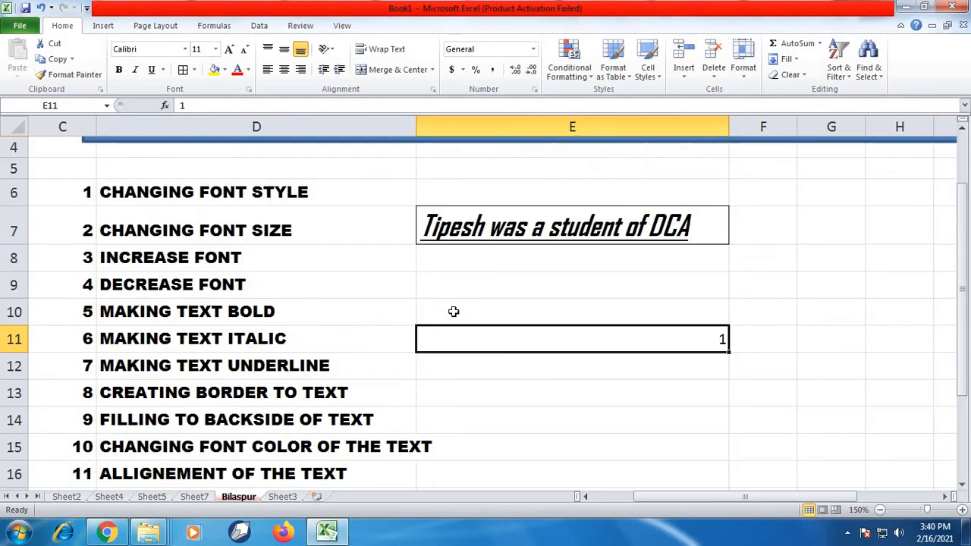
{"action": "left_click", "coordinate": [514, 234]}
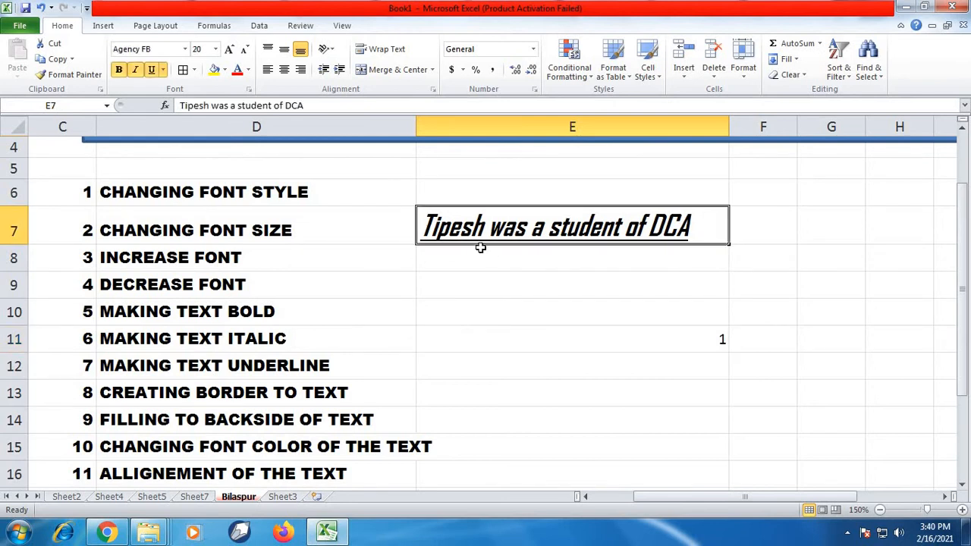
{"action": "left_click", "coordinate": [224, 70]}
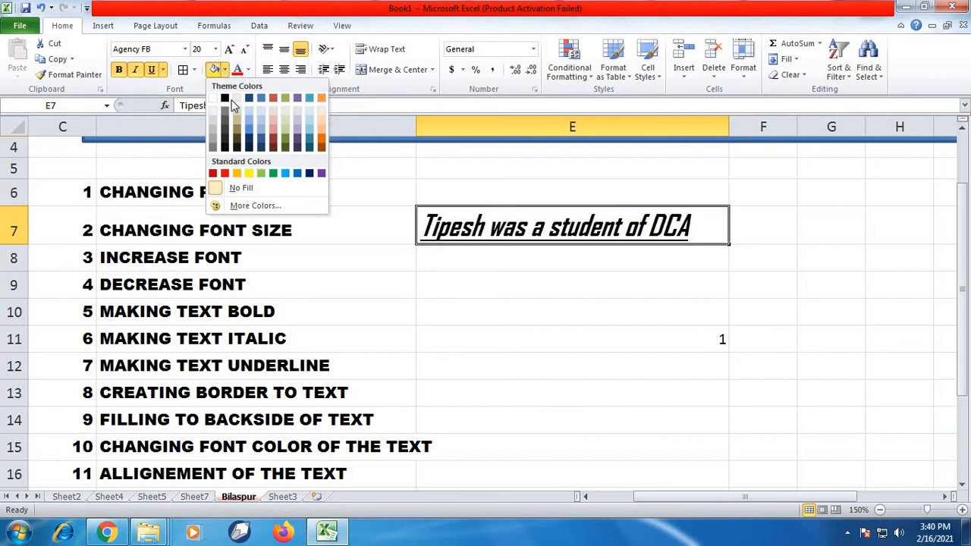
{"action": "left_click", "coordinate": [273, 173]}
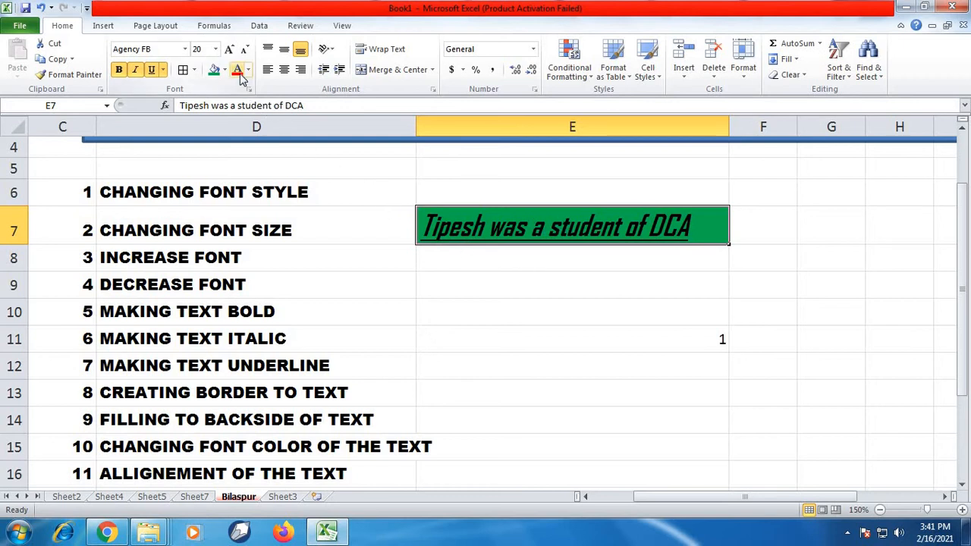
- Change the font color of the sentence in E7 to standard yellow
{"action": "scroll", "coordinate": [265, 349], "scroll_direction": "down", "scroll_amount": 1}
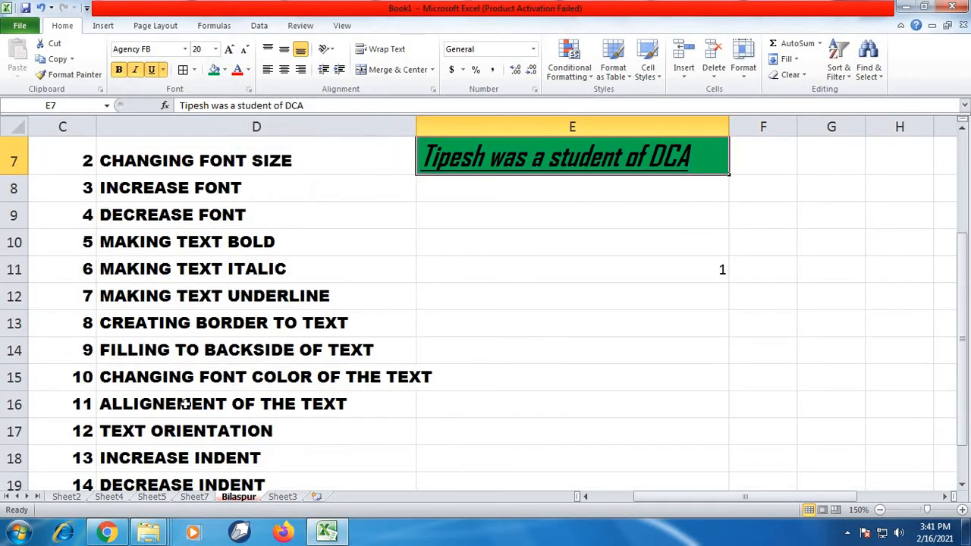
{"action": "scroll", "coordinate": [375, 392], "scroll_direction": "up", "scroll_amount": 1}
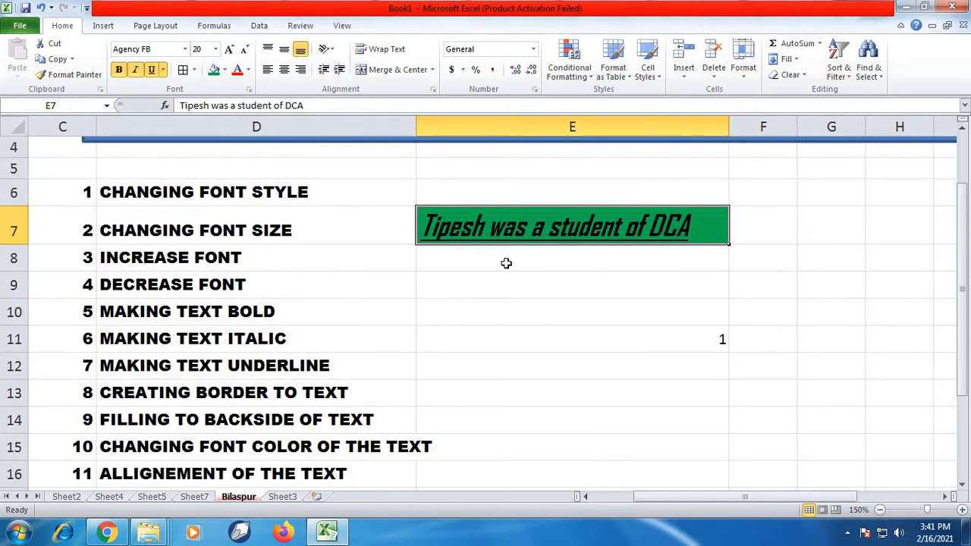
{"action": "left_click", "coordinate": [248, 70]}
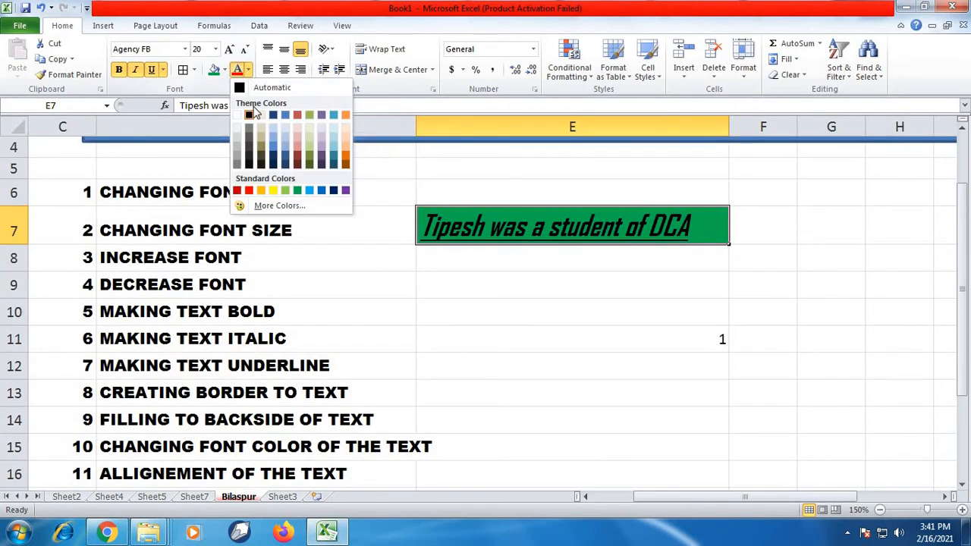
{"action": "left_click", "coordinate": [272, 190]}
{"action": "left_click", "coordinate": [563, 302]}
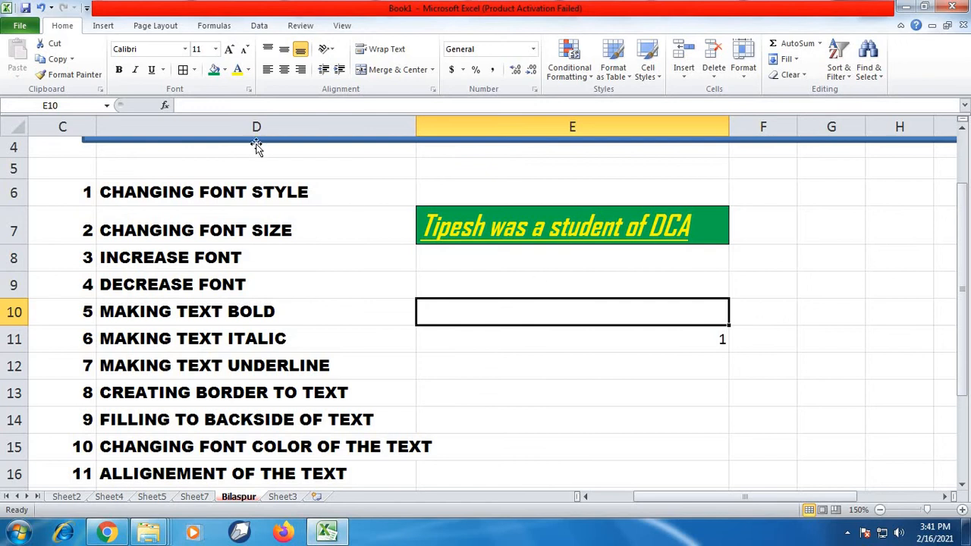
- Enlarge the sentence cell E7 by making row 7 about twice as tall and column E somewhat wider
{"action": "scroll", "coordinate": [297, 291], "scroll_direction": "down", "scroll_amount": 1}
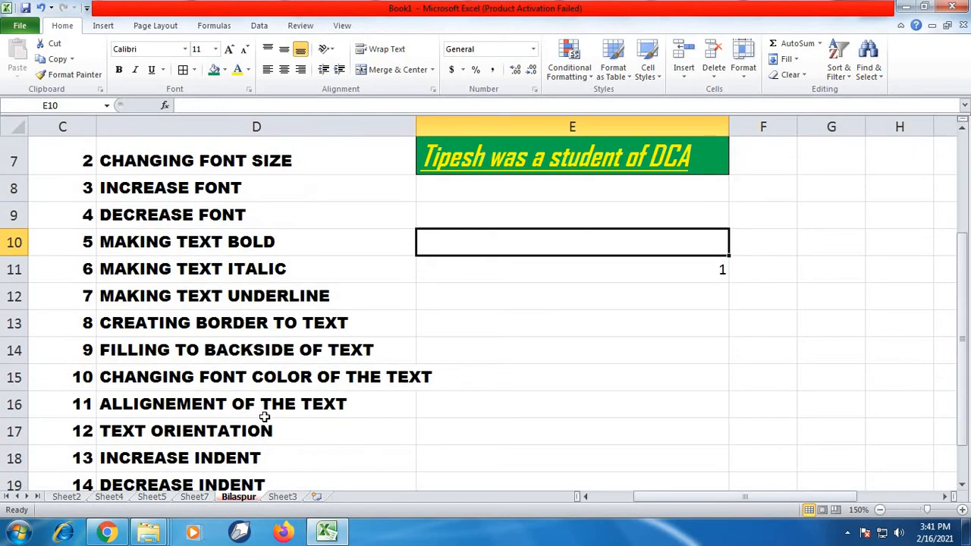
{"action": "scroll", "coordinate": [531, 399], "scroll_direction": "up", "scroll_amount": 2}
{"action": "left_click", "coordinate": [522, 296]}
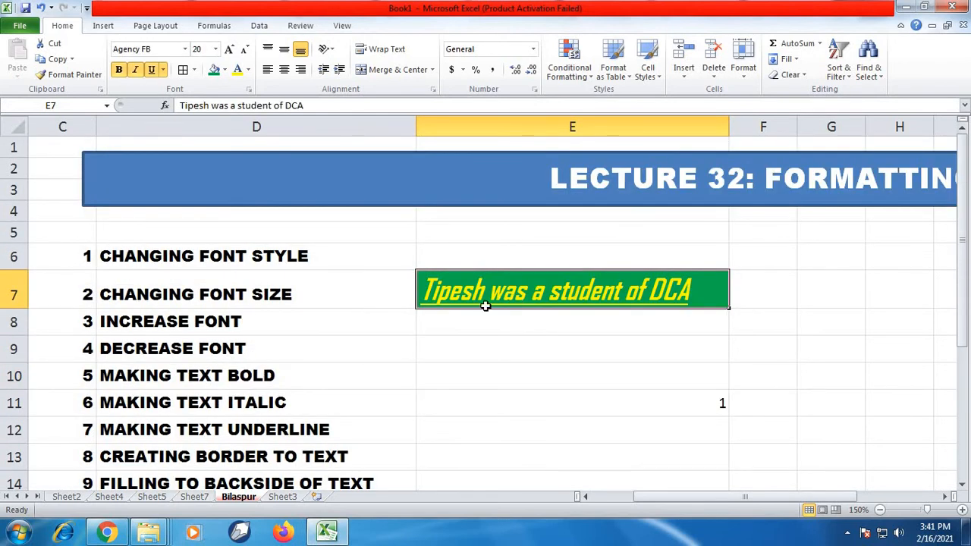
{"action": "left_click_drag", "start_coordinate": [13, 308], "coordinate": [16, 360]}
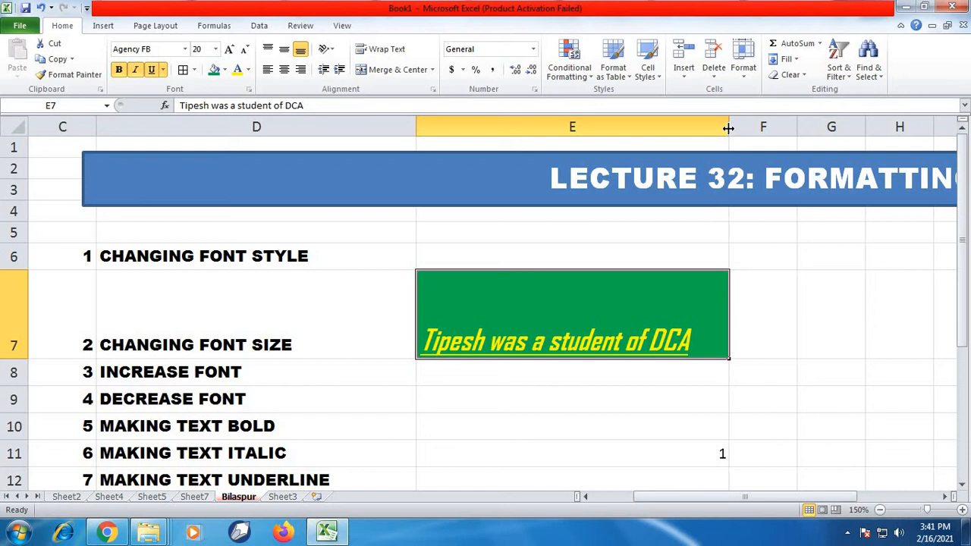
{"action": "left_click_drag", "start_coordinate": [728, 128], "coordinate": [798, 128]}
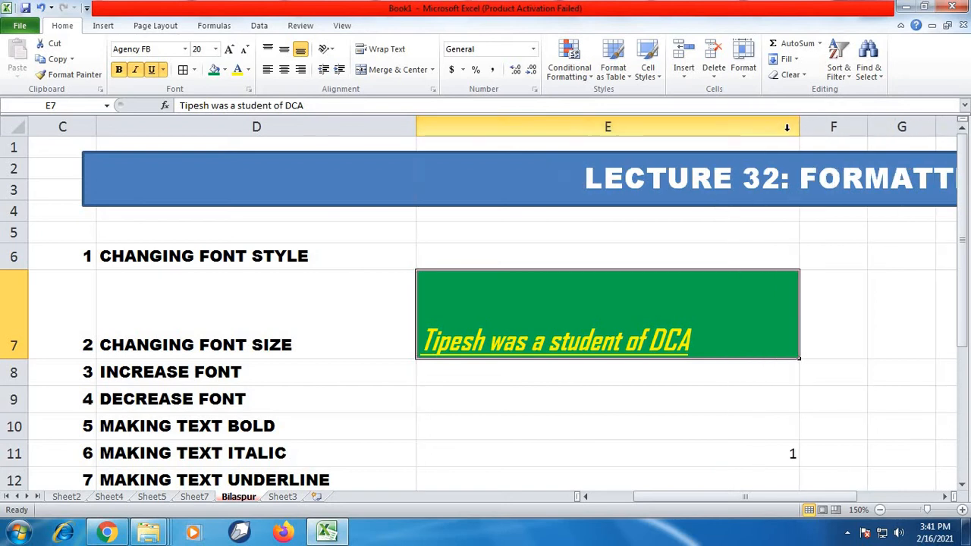
- Try top and middle vertical alignment on the sentence in E7, ending with bottom alignment
{"action": "left_click", "coordinate": [267, 49]}
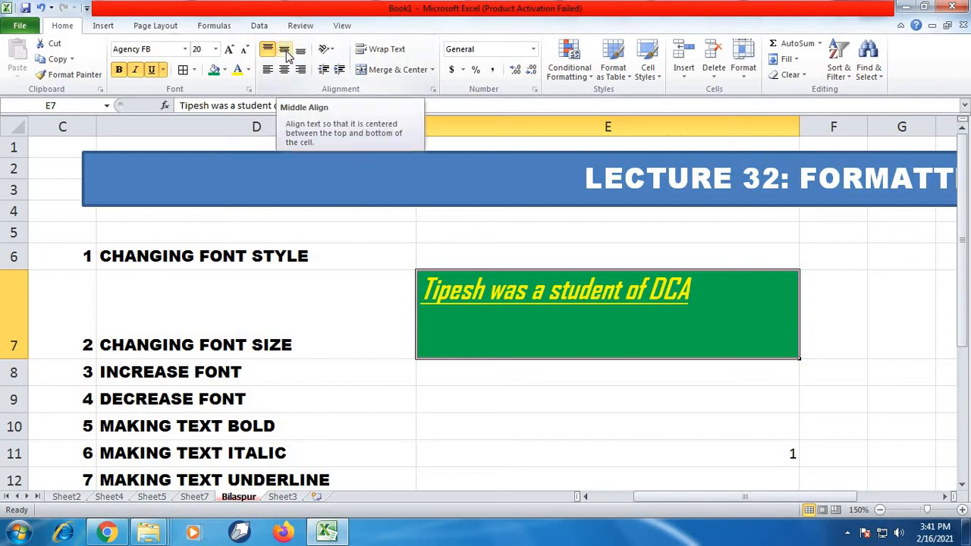
{"action": "left_click", "coordinate": [286, 53]}
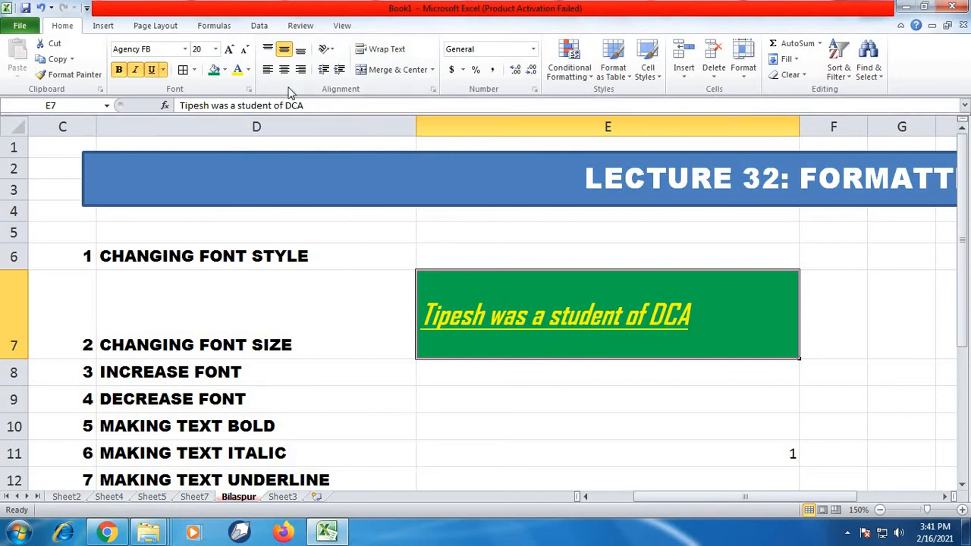
{"action": "left_click", "coordinate": [300, 50]}
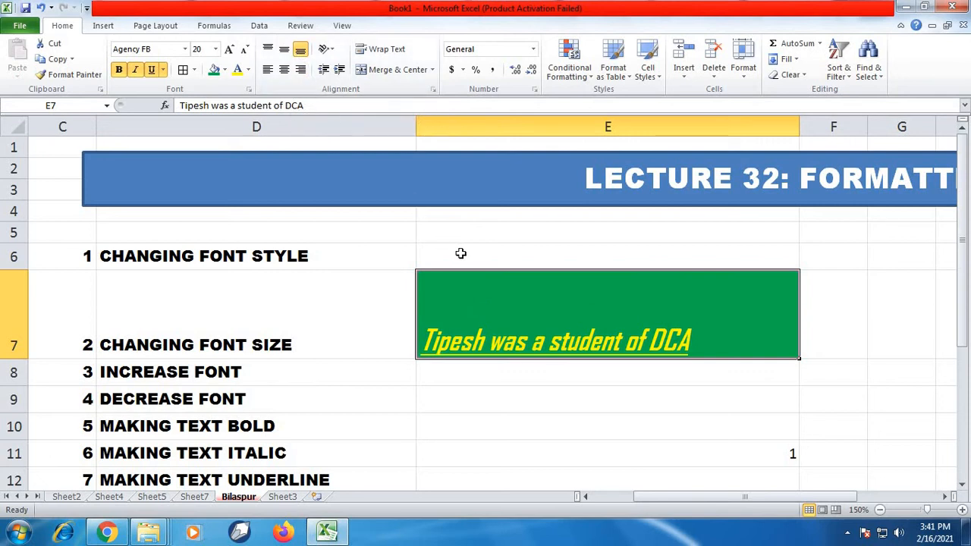
- Align the sentence in E7 horizontally to the center, to the right and finally to the left
{"action": "left_click", "coordinate": [284, 70]}
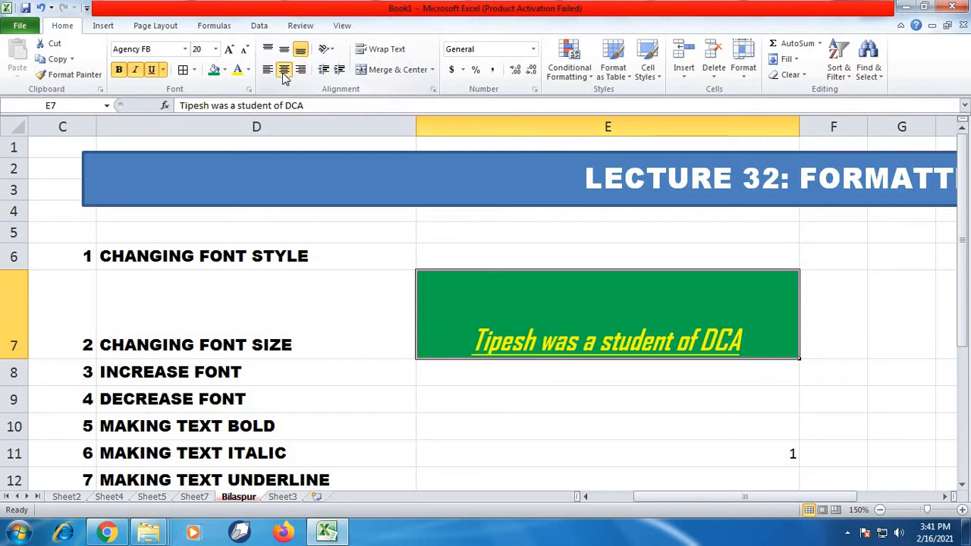
{"action": "left_click", "coordinate": [300, 70]}
{"action": "left_click", "coordinate": [267, 71]}
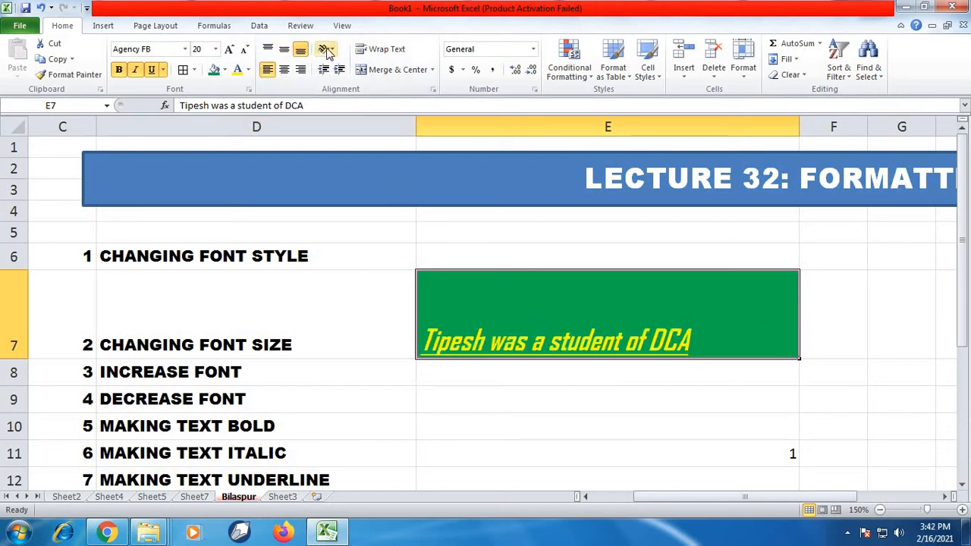
- Set the text orientation of E7 to Vertical Text and make row 7 about twice as tall
{"action": "scroll", "coordinate": [349, 226], "scroll_direction": "down", "scroll_amount": 4}
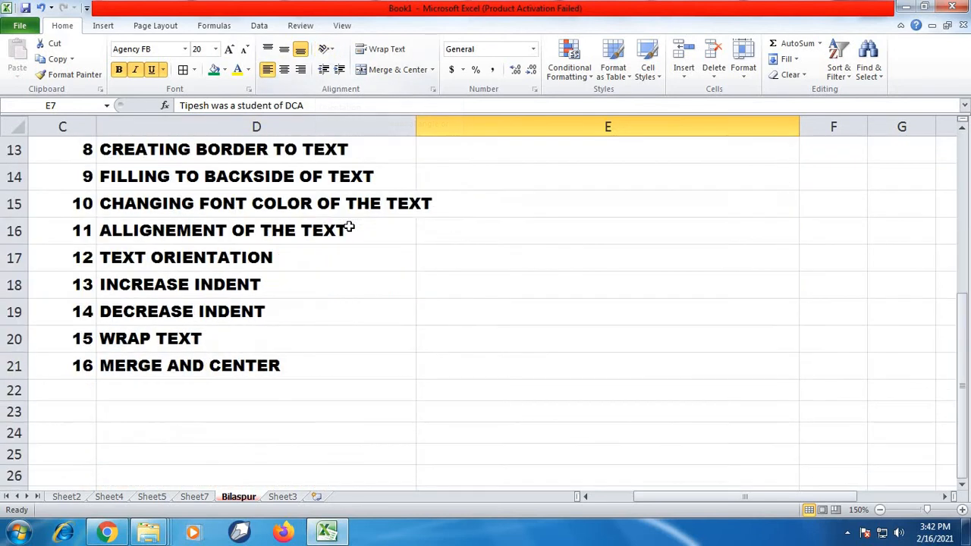
{"action": "scroll", "coordinate": [347, 295], "scroll_direction": "up", "scroll_amount": 4}
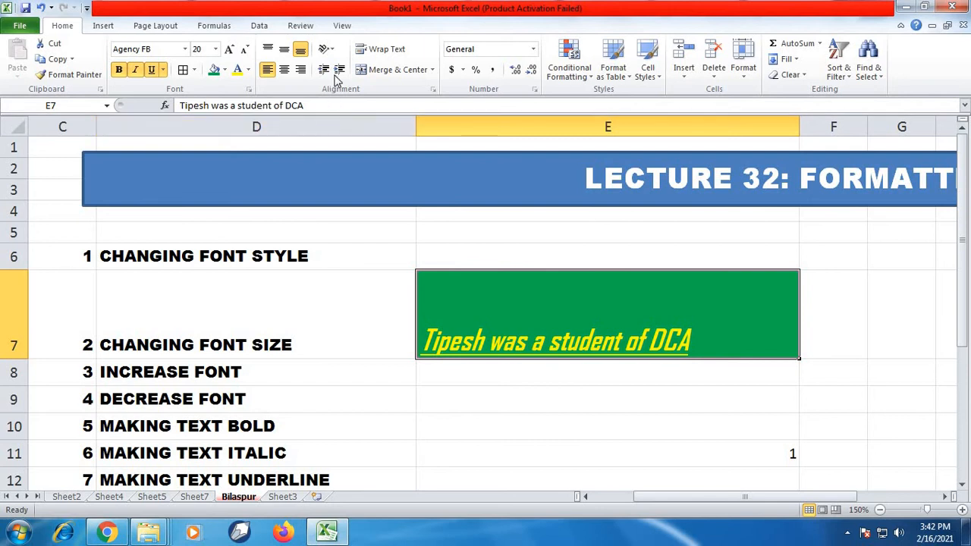
{"action": "left_click", "coordinate": [332, 49]}
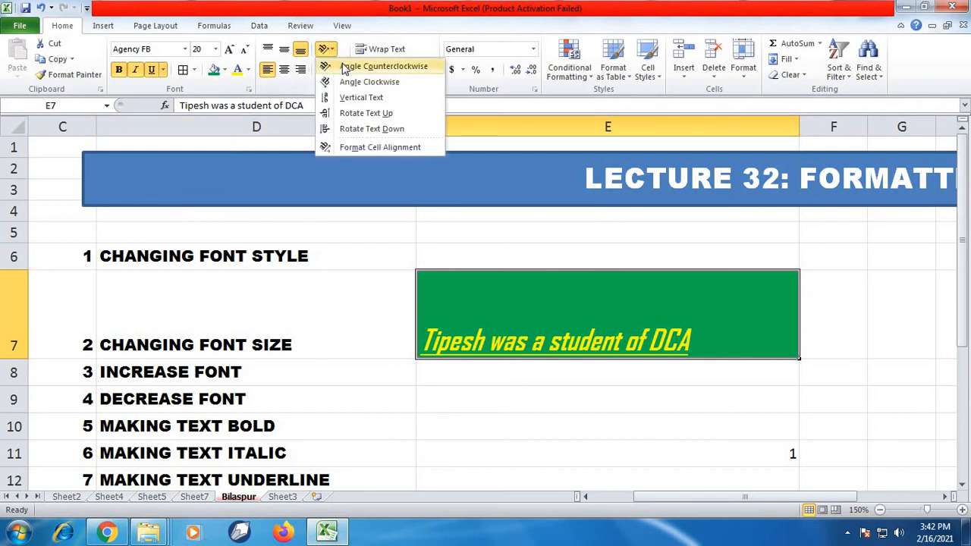
{"action": "left_click", "coordinate": [358, 98]}
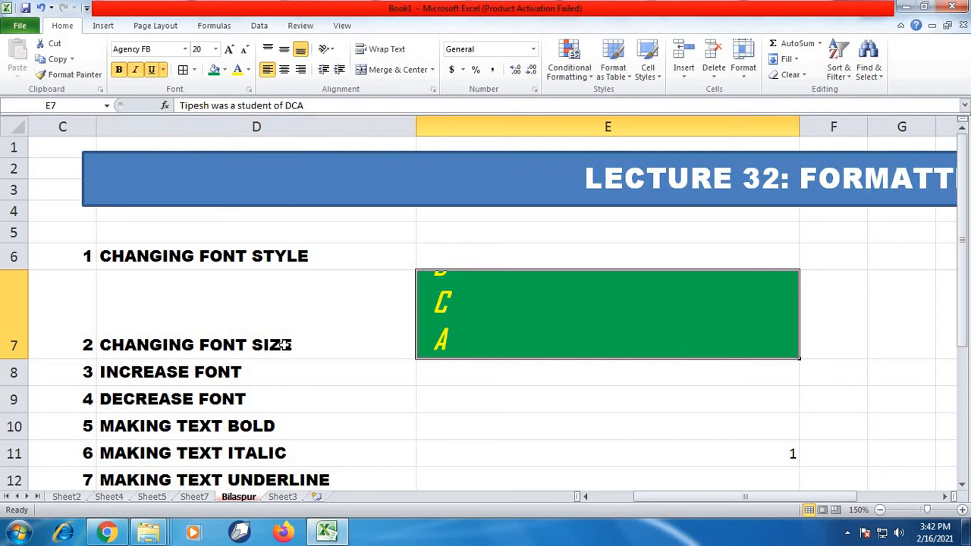
{"action": "left_click_drag", "start_coordinate": [20, 361], "coordinate": [19, 440]}
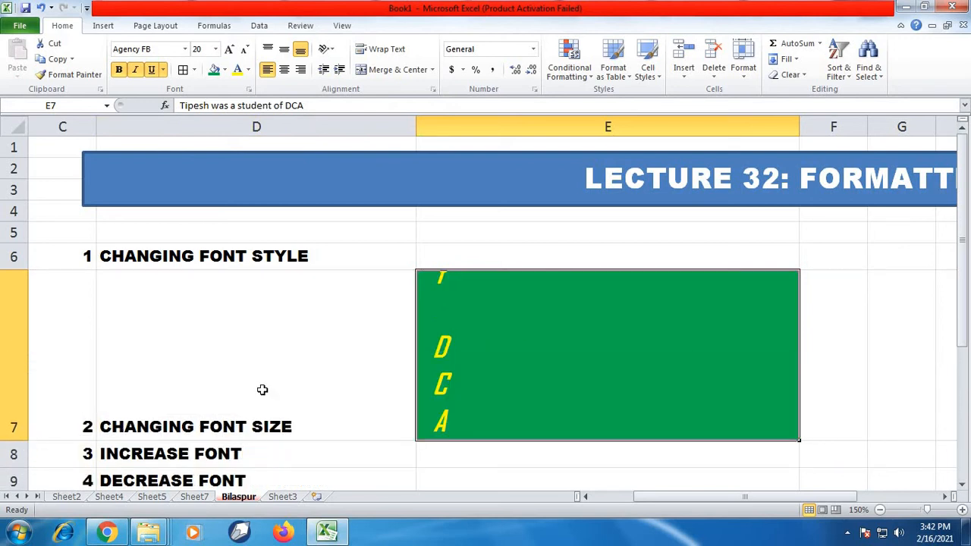
- Replace the sentence in E7 with the word RAIPUR
{"action": "scroll", "coordinate": [262, 389], "scroll_direction": "down", "scroll_amount": 1}
{"action": "key", "text": "Delete"}
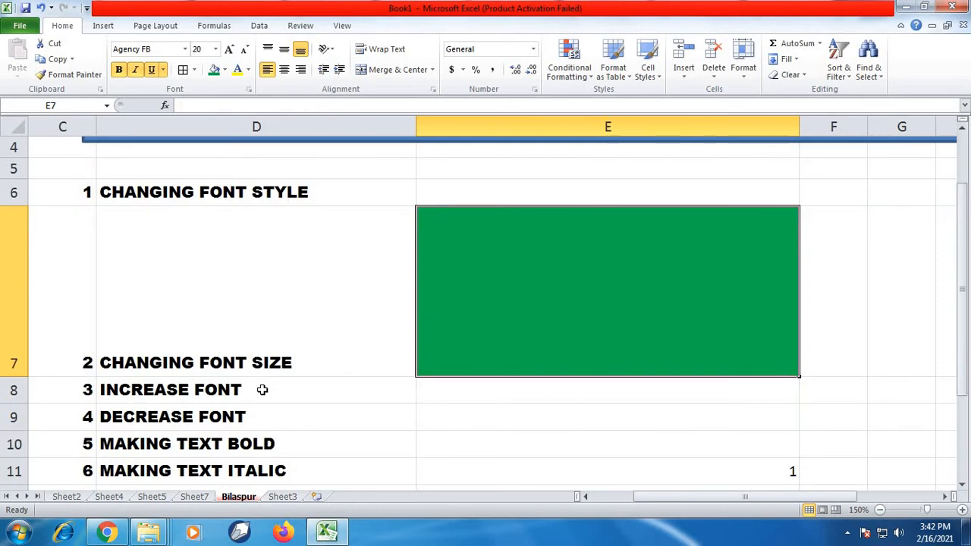
{"action": "type", "text": "t"}
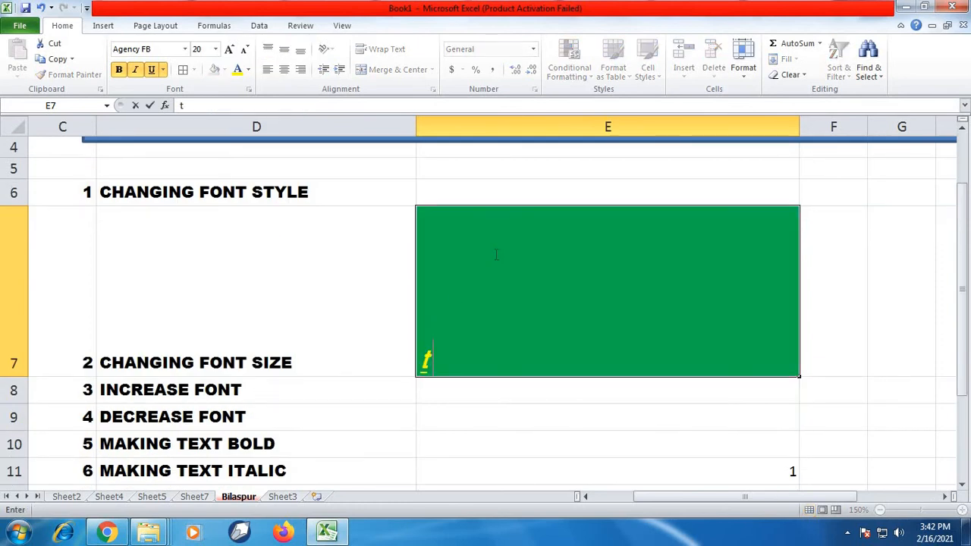
{"action": "type", "text": "RAIPUR"}
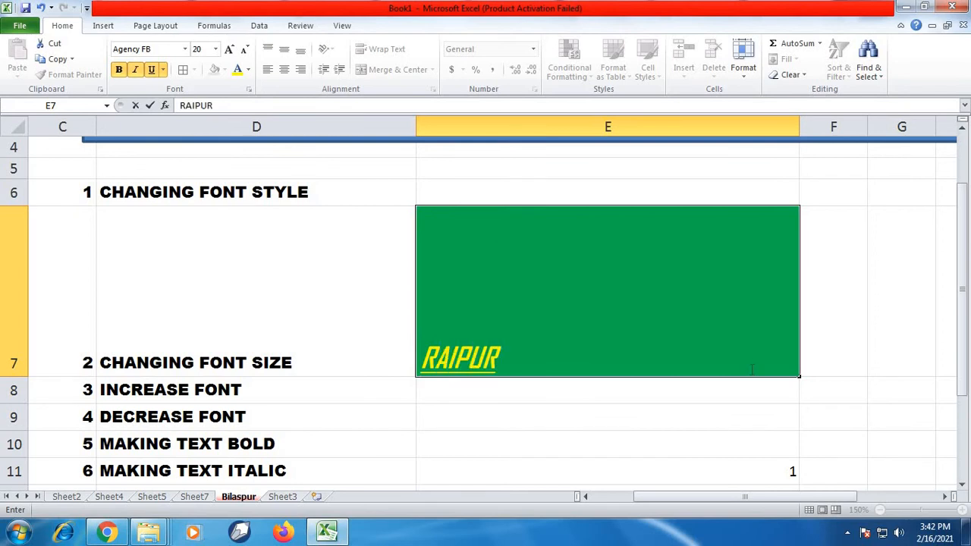
{"action": "key", "text": "Return"}
{"action": "scroll", "coordinate": [551, 334], "scroll_direction": "up", "scroll_amount": 1}
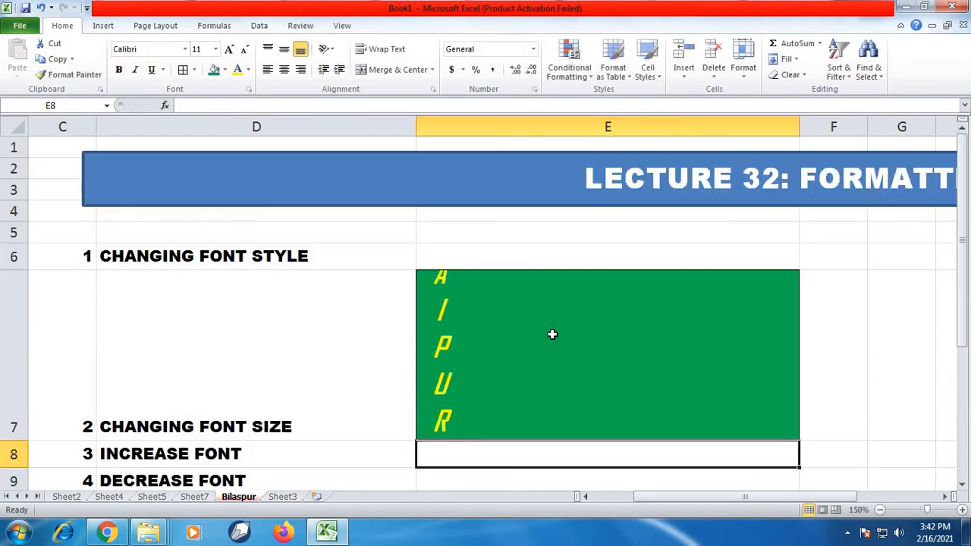
- Make row 7 about half again as tall so all letters of the vertical RAIPUR in E7 fit
{"action": "scroll", "coordinate": [530, 380], "scroll_direction": "down", "scroll_amount": 3}
{"action": "scroll", "coordinate": [499, 272], "scroll_direction": "up", "scroll_amount": 2}
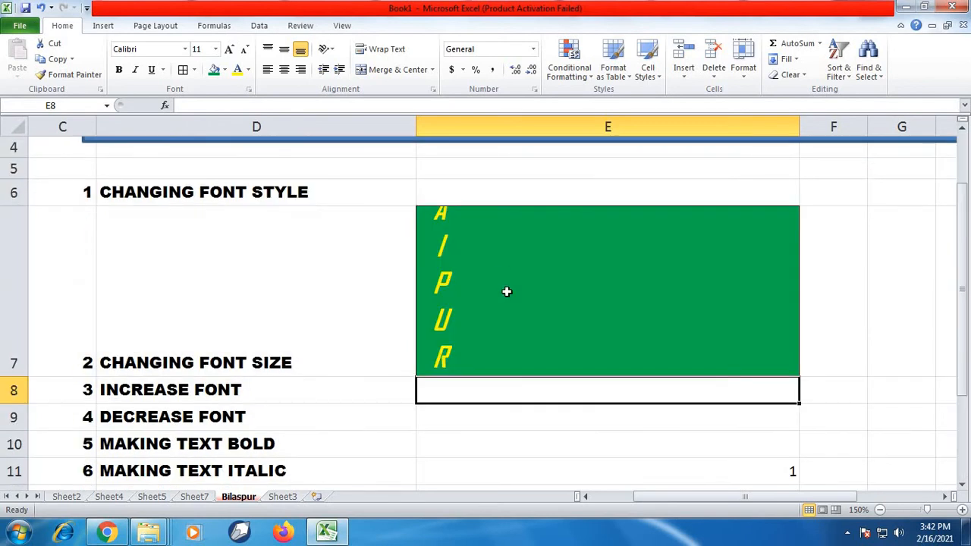
{"action": "left_click", "coordinate": [509, 296]}
{"action": "left_click_drag", "start_coordinate": [23, 376], "coordinate": [23, 456]}
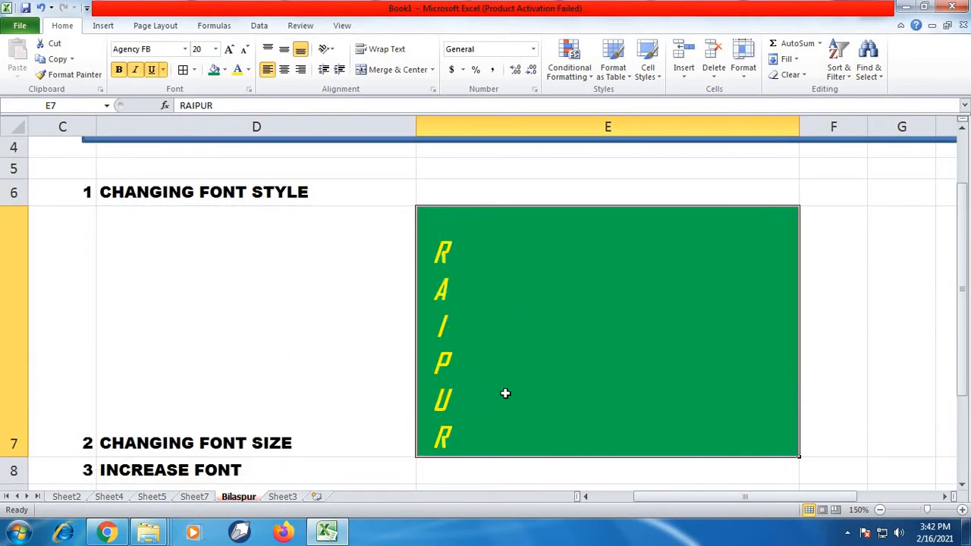
- Try the Rotate Text Up, Angle Counterclockwise and Rotate Text Down orientations on RAIPUR in E7
{"action": "left_click", "coordinate": [328, 50]}
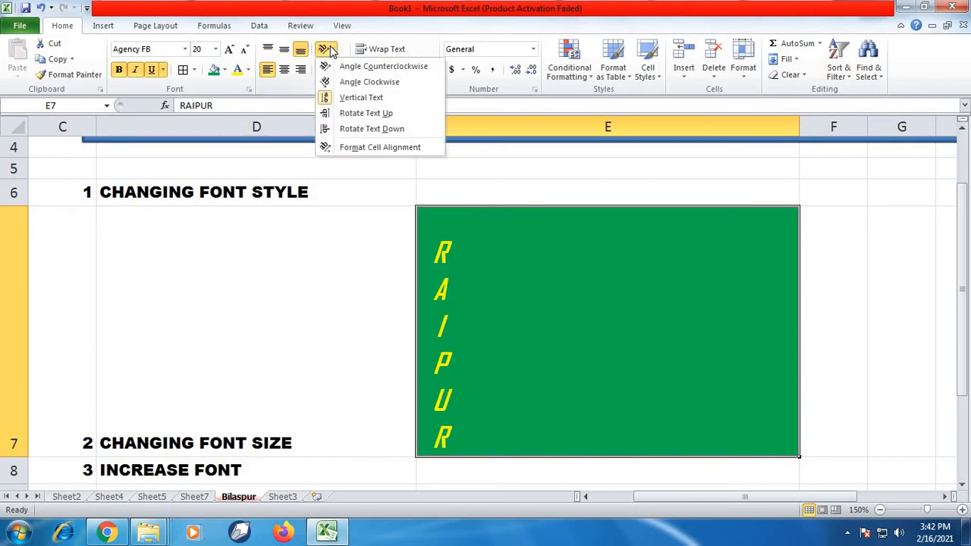
{"action": "left_click", "coordinate": [358, 113]}
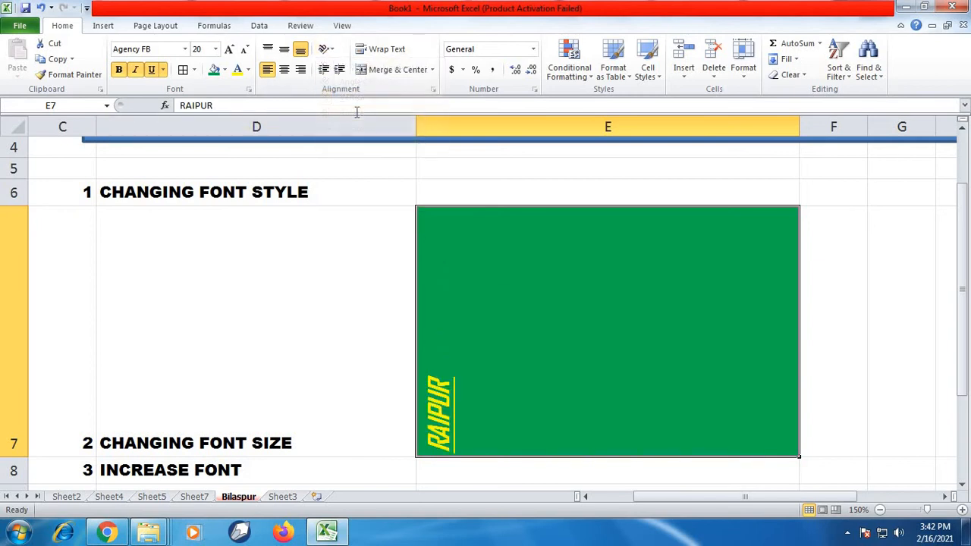
{"action": "left_click", "coordinate": [326, 50]}
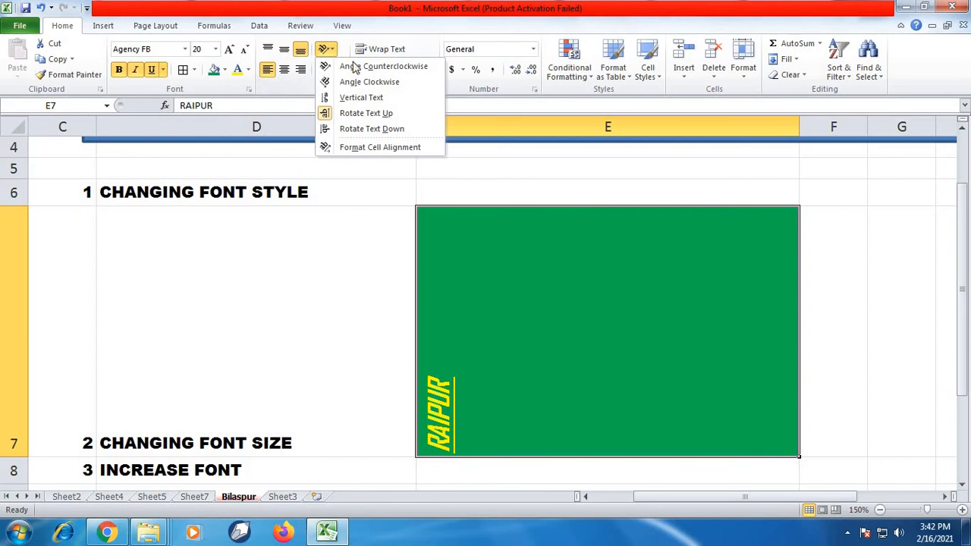
{"action": "left_click", "coordinate": [360, 68]}
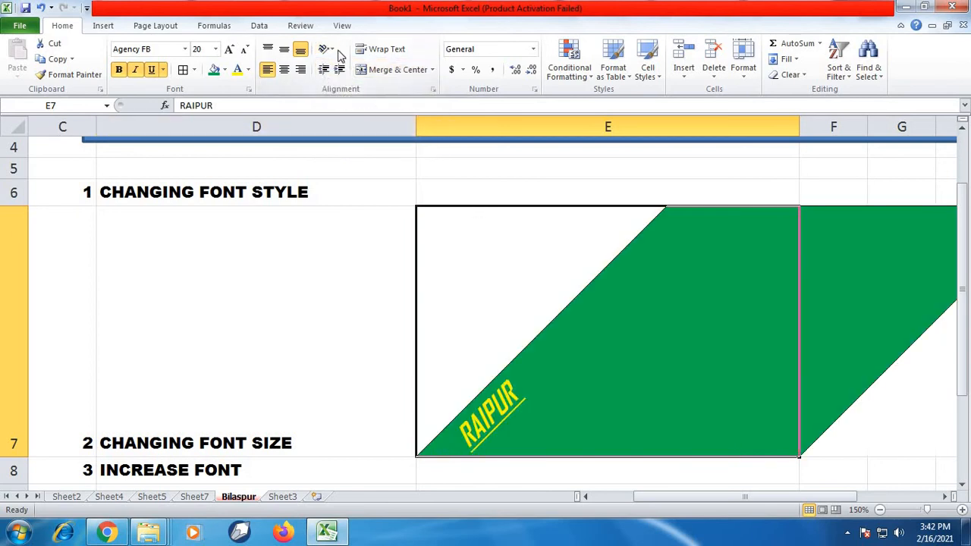
{"action": "left_click", "coordinate": [331, 51]}
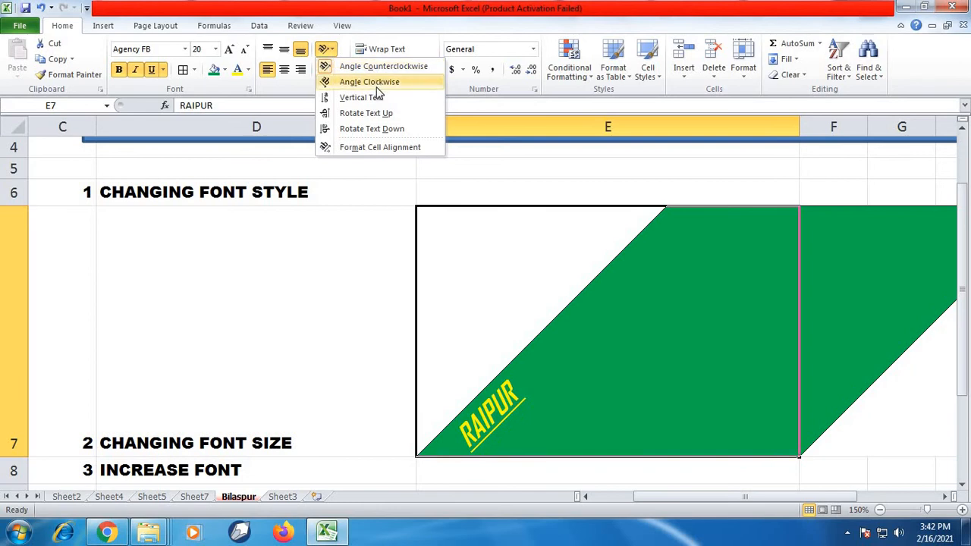
{"action": "left_click", "coordinate": [372, 129]}
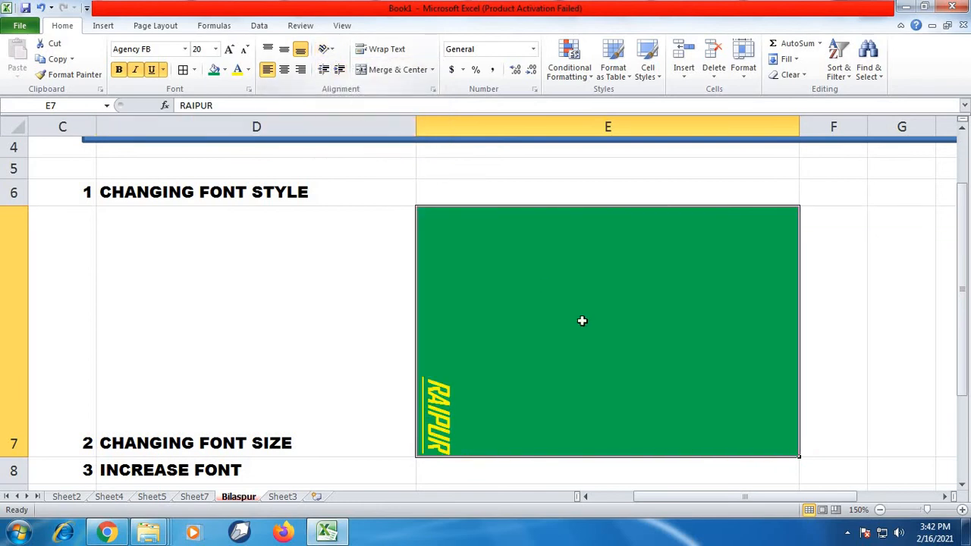
- Undo the orientation, row height and text changes in E7 back to the horizontal sentence
{"action": "scroll", "coordinate": [582, 320], "scroll_direction": "down", "scroll_amount": 1}
{"action": "key", "text": "ctrl+z"}
{"action": "key", "text": "ctrl+z"}
{"action": "key", "text": "ctrl+z"}
{"action": "key", "text": "ctrl+z"}
{"action": "key", "text": "ctrl+z"}
{"action": "key", "text": "ctrl+z"}
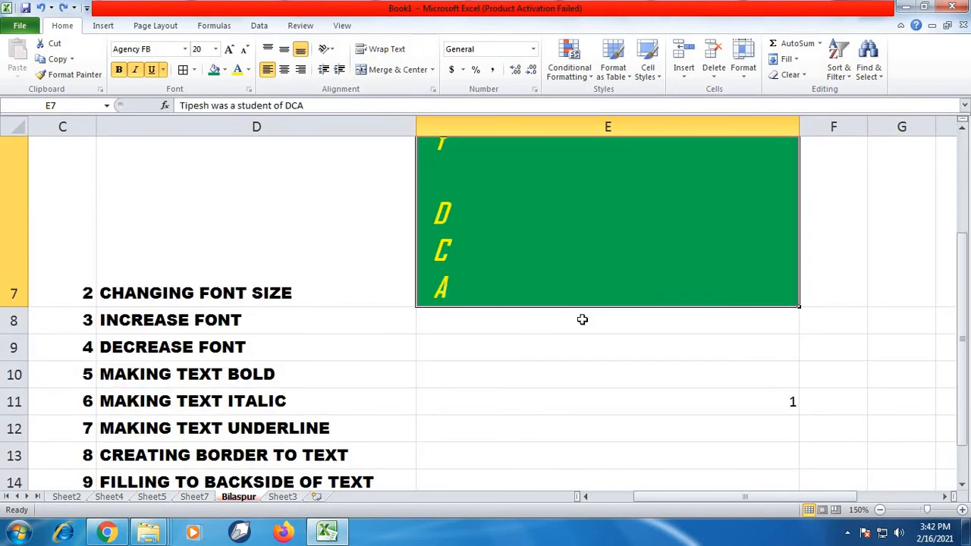
{"action": "key", "text": "ctrl+z"}
{"action": "scroll", "coordinate": [581, 319], "scroll_direction": "up", "scroll_amount": 2}
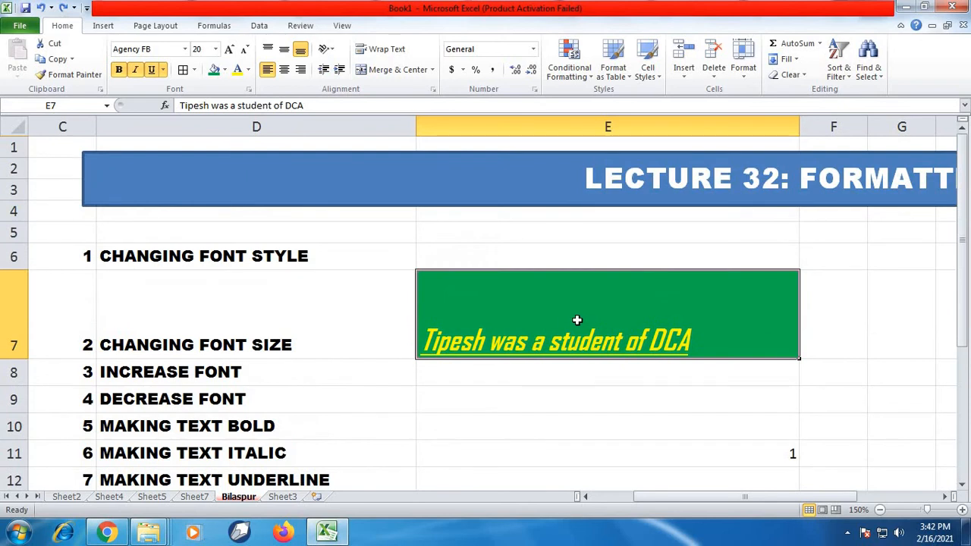
- Increase the indent of E7 repeatedly until the sentence extends well beyond the cell into the neighbouring columns
{"action": "scroll", "coordinate": [443, 414], "scroll_direction": "down", "scroll_amount": 5}
{"action": "scroll", "coordinate": [449, 403], "scroll_direction": "up", "scroll_amount": 1}
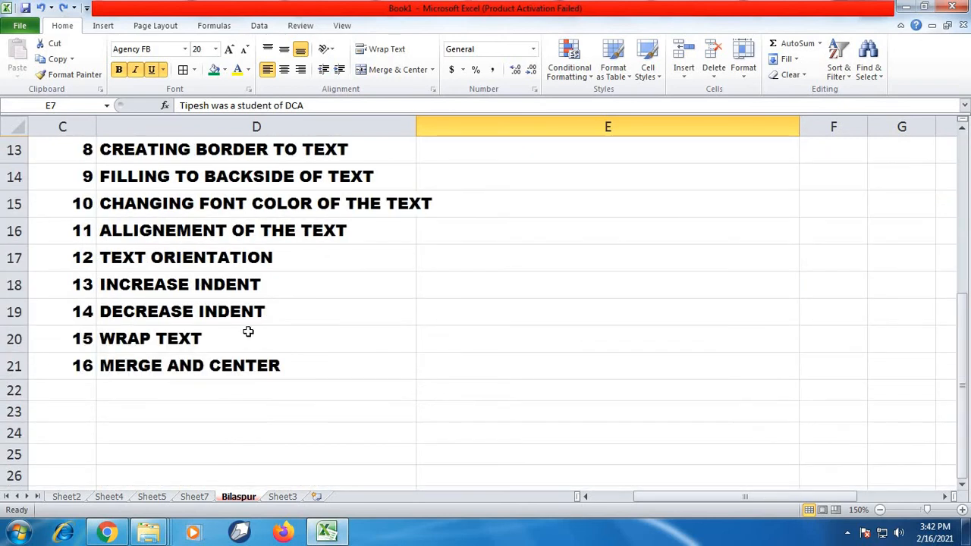
{"action": "scroll", "coordinate": [416, 369], "scroll_direction": "up", "scroll_amount": 4}
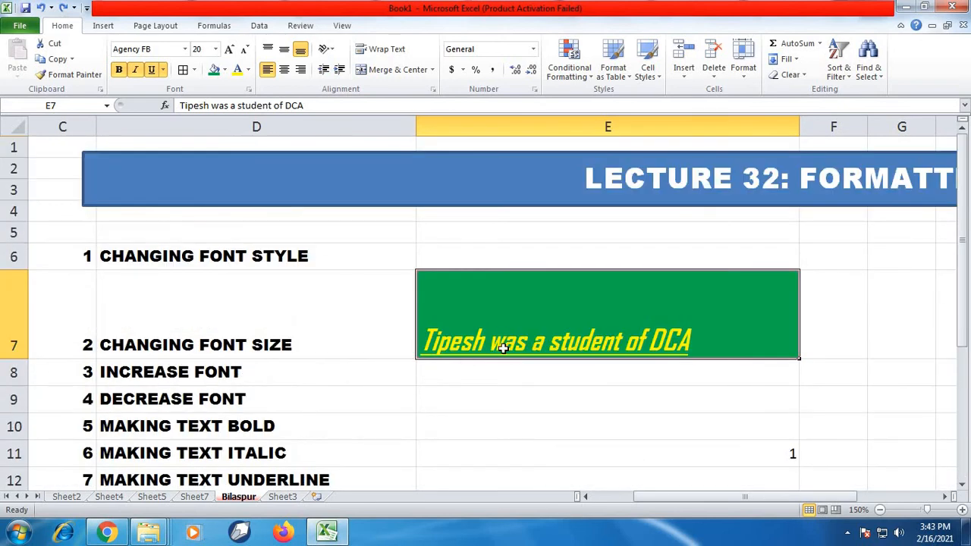
{"action": "left_click", "coordinate": [339, 70]}
{"action": "left_click", "coordinate": [339, 70]}
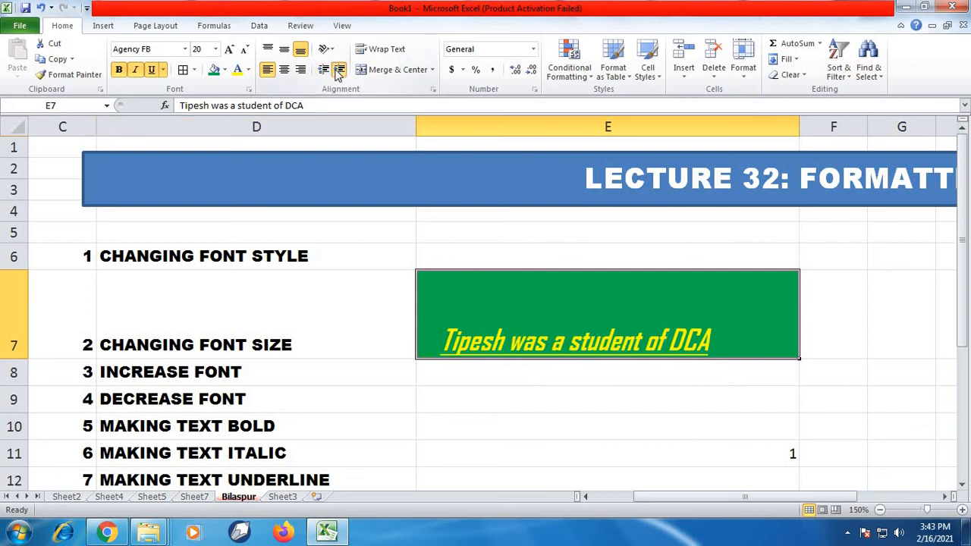
{"action": "left_click", "coordinate": [339, 70]}
{"action": "left_click", "coordinate": [339, 70]}
{"action": "left_click", "coordinate": [339, 70]}
{"action": "left_click", "coordinate": [339, 70]}
{"action": "left_click", "coordinate": [339, 70]}
{"action": "left_click", "coordinate": [339, 70]}
{"action": "left_click", "coordinate": [339, 70]}
{"action": "left_click", "coordinate": [339, 70]}
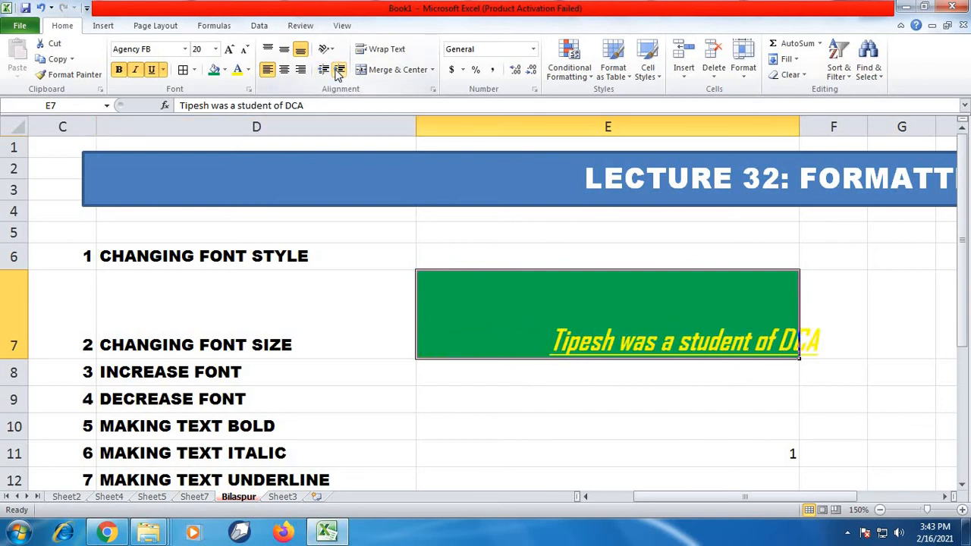
{"action": "left_click", "coordinate": [339, 70]}
{"action": "left_click", "coordinate": [339, 69]}
{"action": "left_click", "coordinate": [339, 70]}
{"action": "left_click", "coordinate": [339, 70]}
{"action": "left_click", "coordinate": [339, 70]}
{"action": "left_click", "coordinate": [339, 70]}
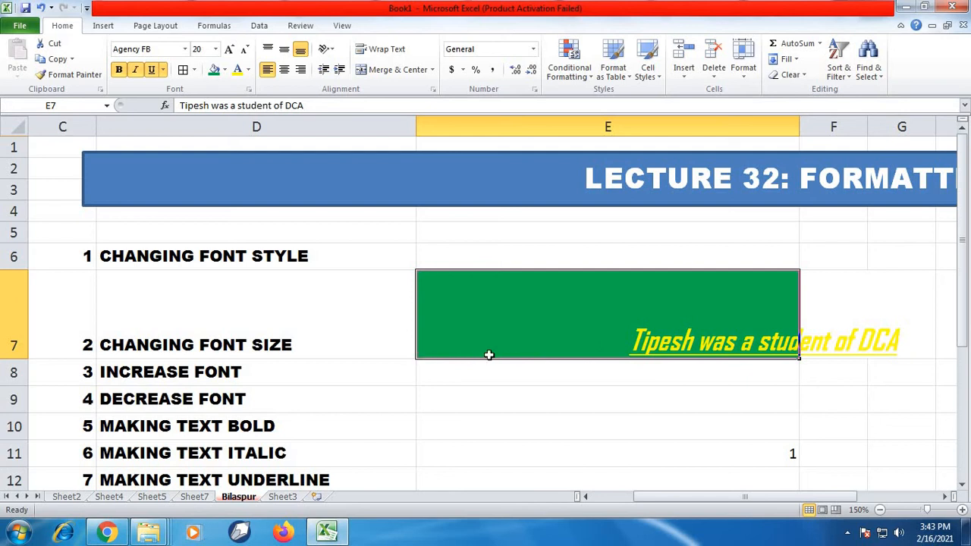
- Decrease the indent of E7 repeatedly until the sentence starts at the cell's left edge again
{"action": "left_click", "coordinate": [327, 70]}
{"action": "left_click", "coordinate": [326, 70]}
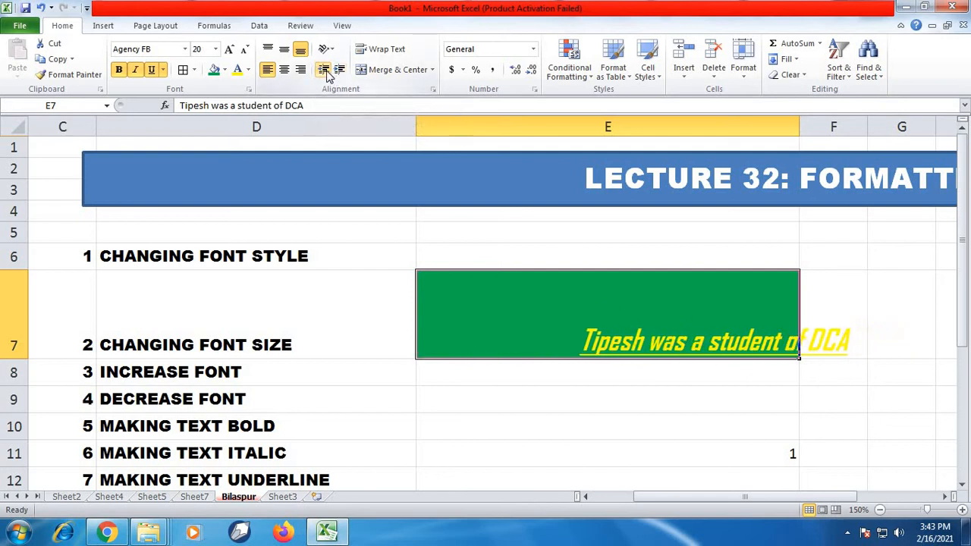
{"action": "left_click", "coordinate": [326, 70]}
{"action": "left_click", "coordinate": [327, 70]}
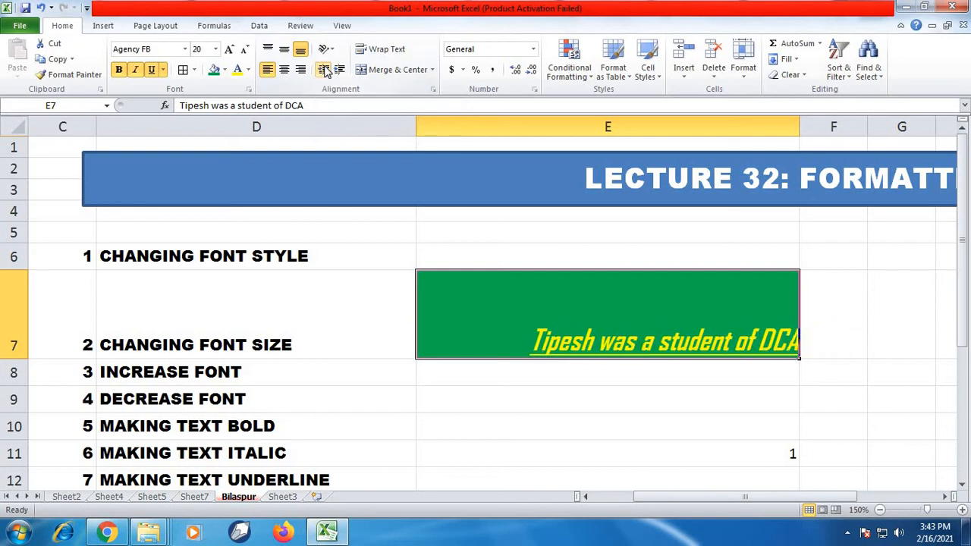
{"action": "left_click", "coordinate": [326, 70]}
{"action": "left_click", "coordinate": [326, 70]}
{"action": "left_click", "coordinate": [324, 70]}
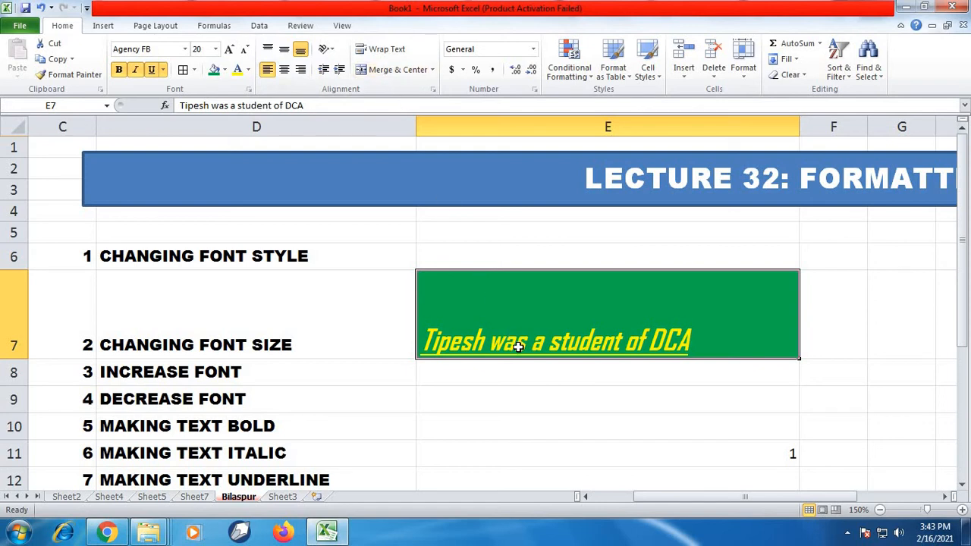
- Enter a long line of filler text starting with "g fg fdg fd gf" in E10, wider than the cell
{"action": "scroll", "coordinate": [518, 346], "scroll_direction": "down", "scroll_amount": 2}
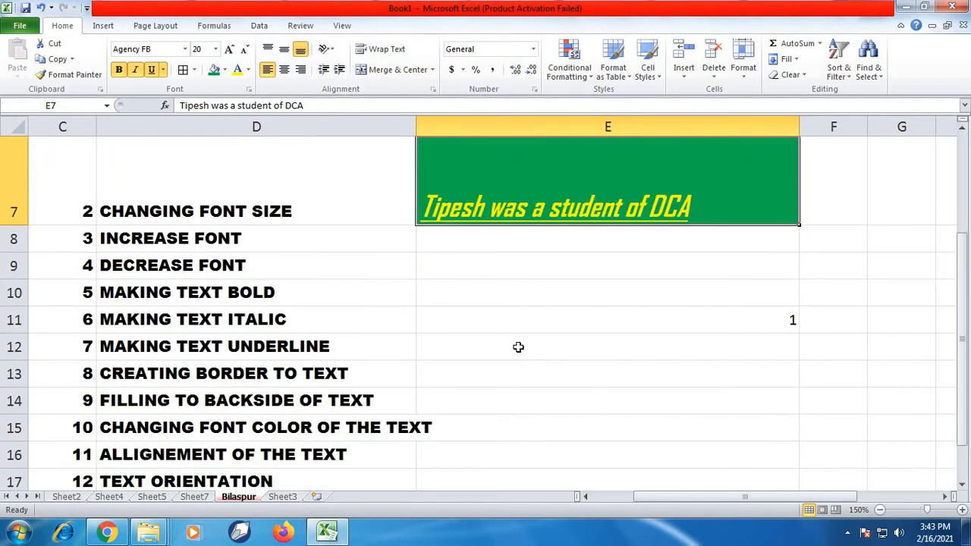
{"action": "left_click", "coordinate": [507, 301]}
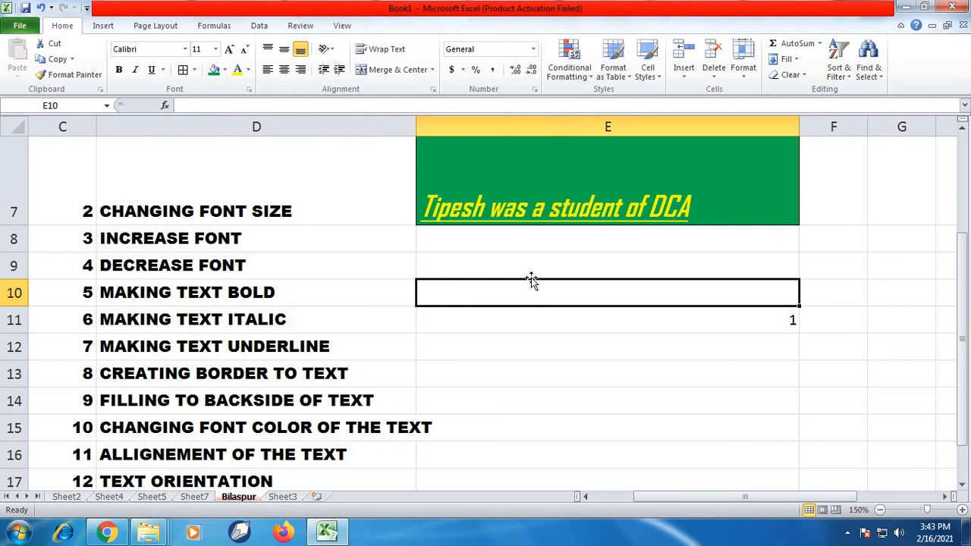
{"action": "type", "text": "g fg fdg fd gf dg dfg fd gdf "}
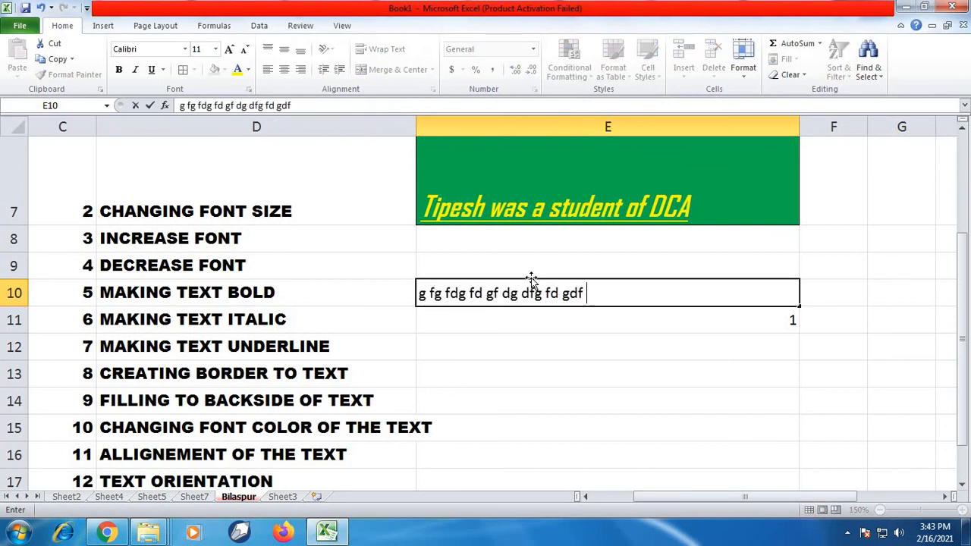
{"action": "type", "text": "g fg dfg df gdf gdf g fdg df gdf g"}
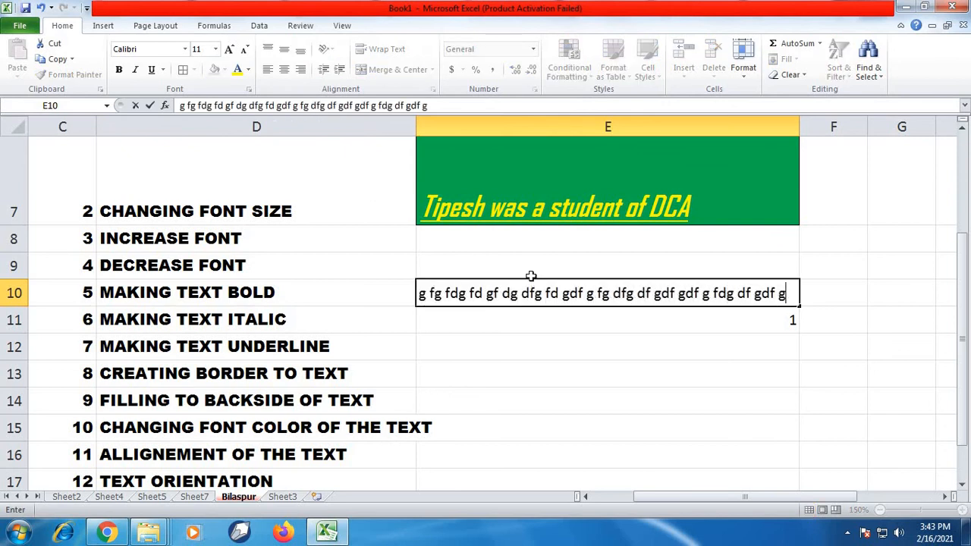
{"action": "type", "text": " dfg df gdf g dfg fd g fdg fdg dfg"}
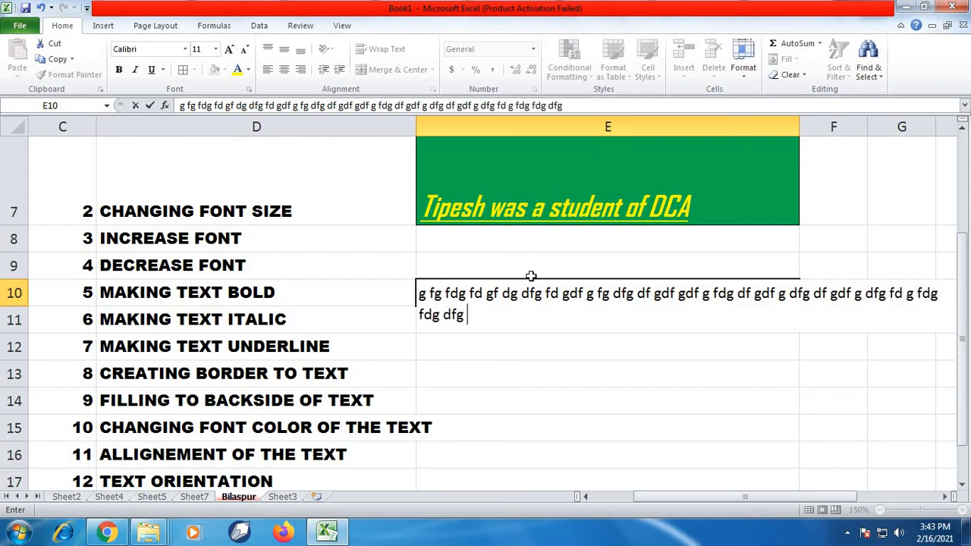
{"action": "left_click", "coordinate": [702, 347]}
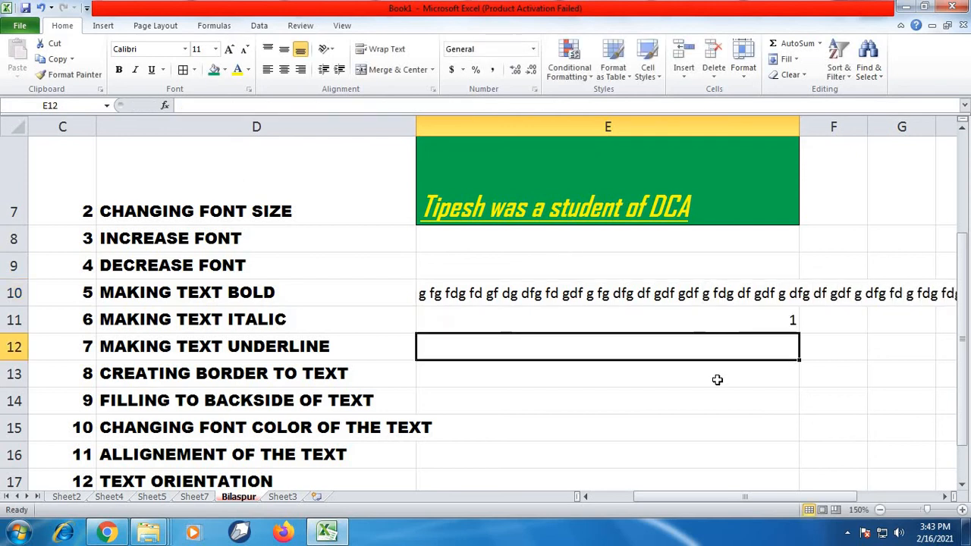
- Apply Wrap Text to the long filler text in E10
{"action": "scroll", "coordinate": [827, 366], "scroll_direction": "up", "scroll_amount": 1}
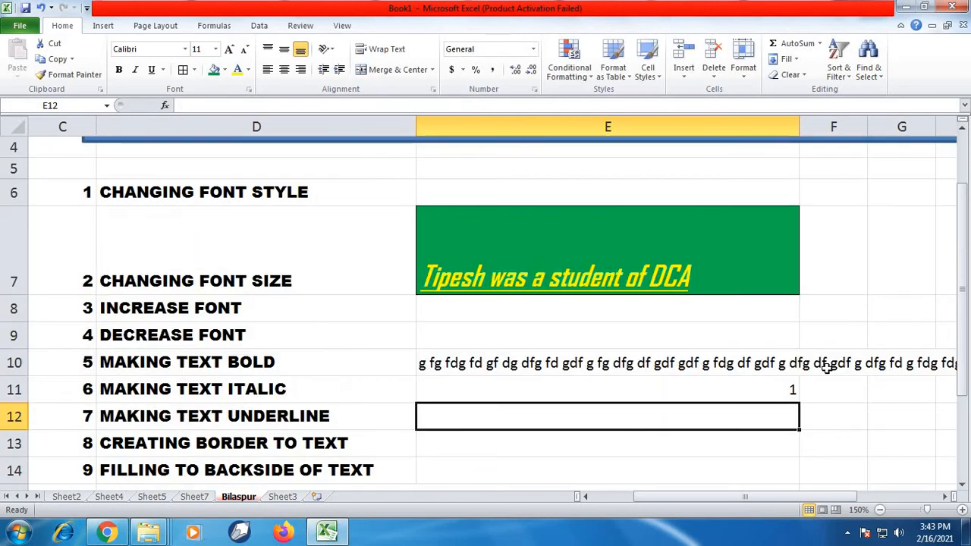
{"action": "left_click", "coordinate": [662, 364]}
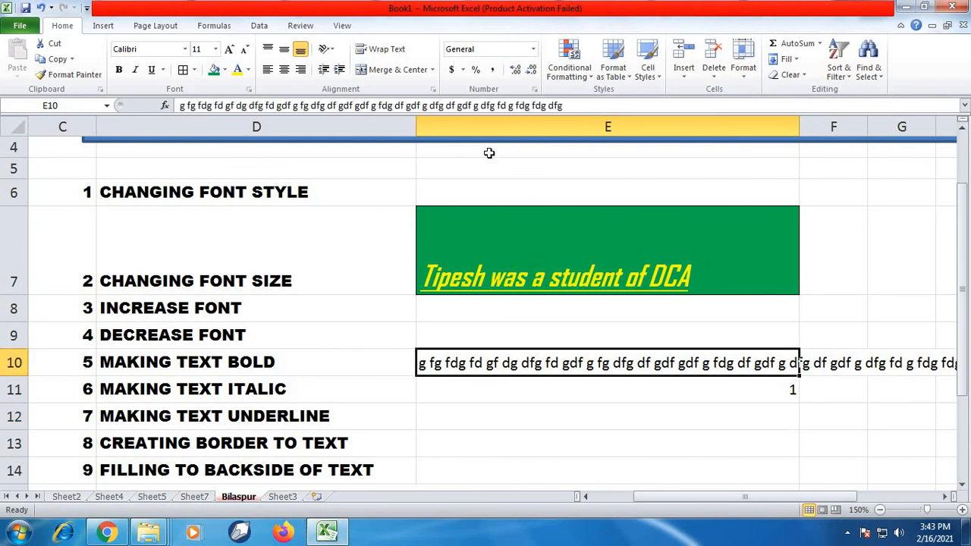
{"action": "left_click", "coordinate": [381, 51]}
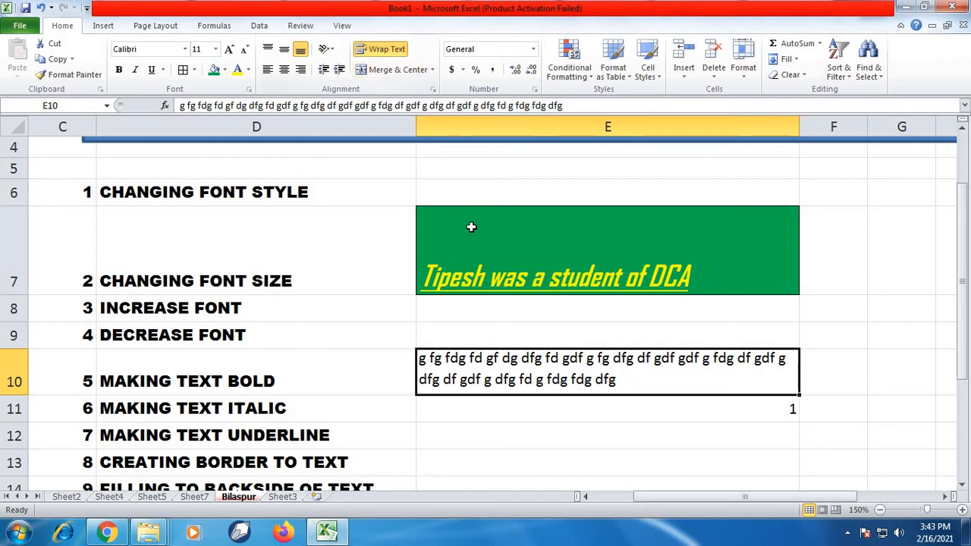
- Switch to the empty Sheet3 and select cell H5
{"action": "scroll", "coordinate": [459, 149], "scroll_direction": "up", "scroll_amount": 1}
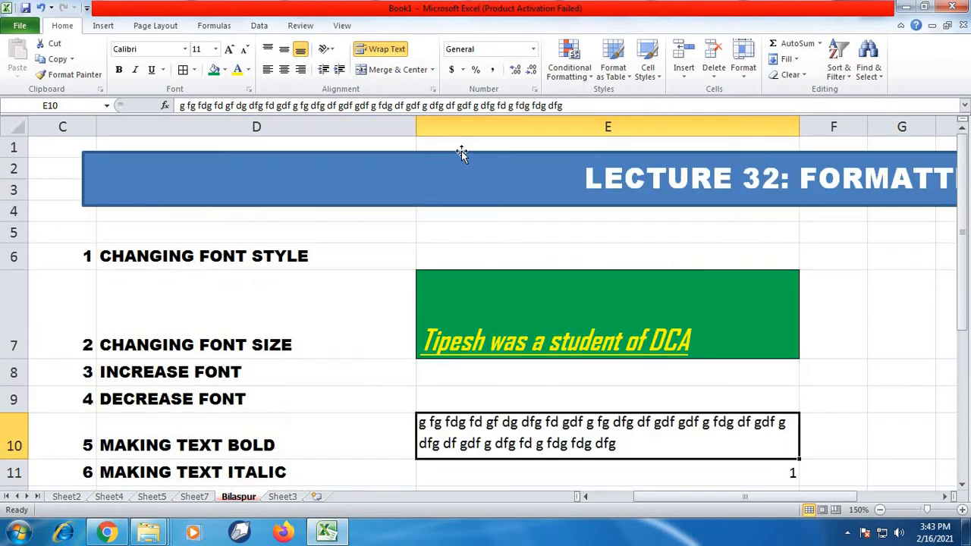
{"action": "scroll", "coordinate": [489, 301], "scroll_direction": "down", "scroll_amount": 5}
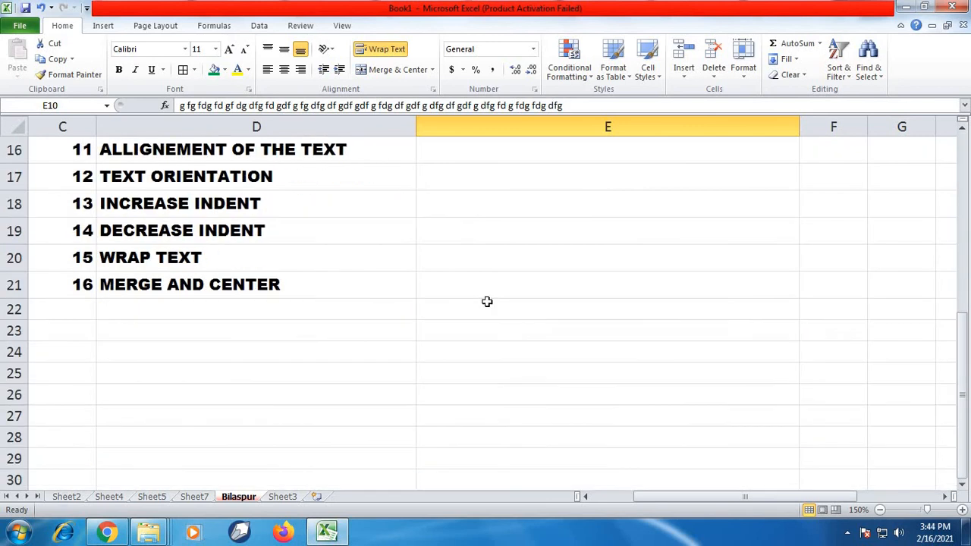
{"action": "scroll", "coordinate": [469, 338], "scroll_direction": "down", "scroll_amount": 1}
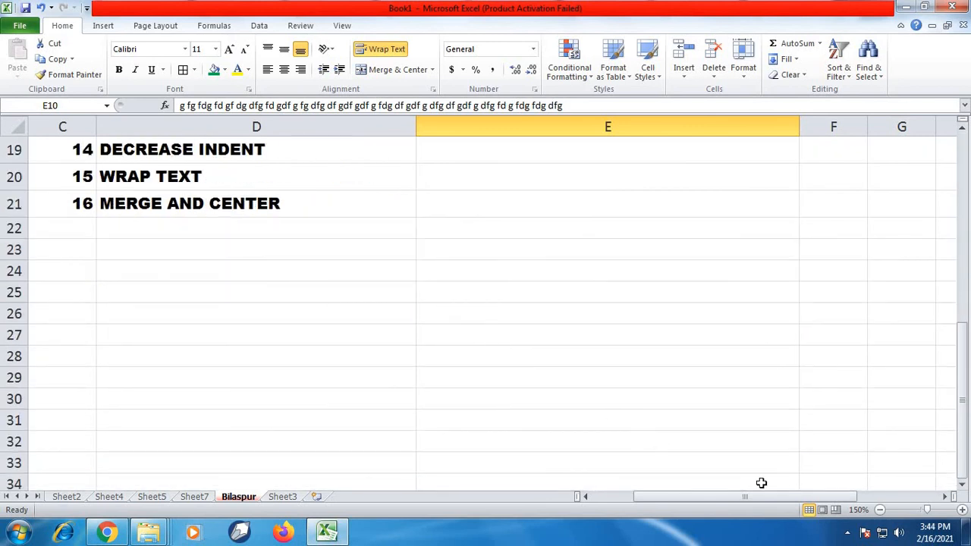
{"action": "left_click", "coordinate": [282, 497]}
{"action": "left_click", "coordinate": [360, 200]}
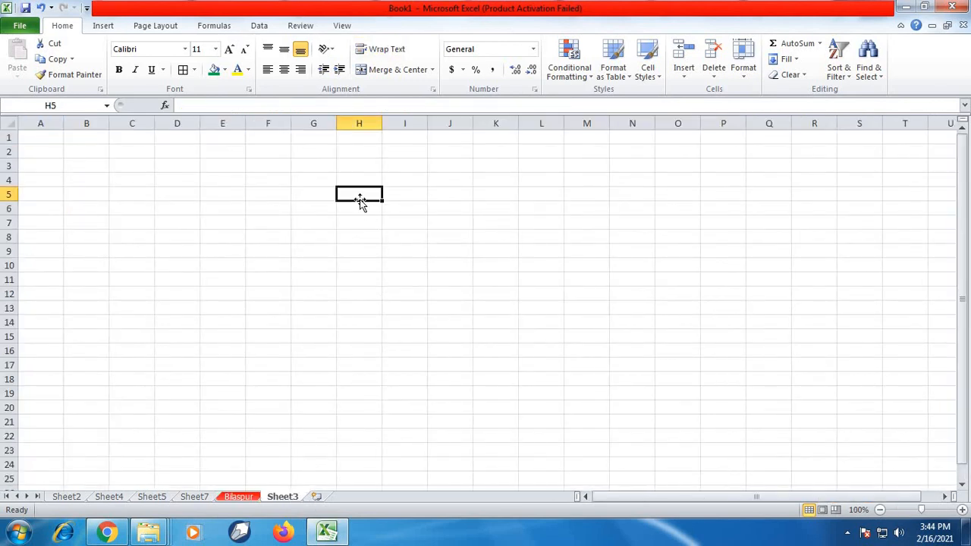
{"action": "type", "text": "W"}
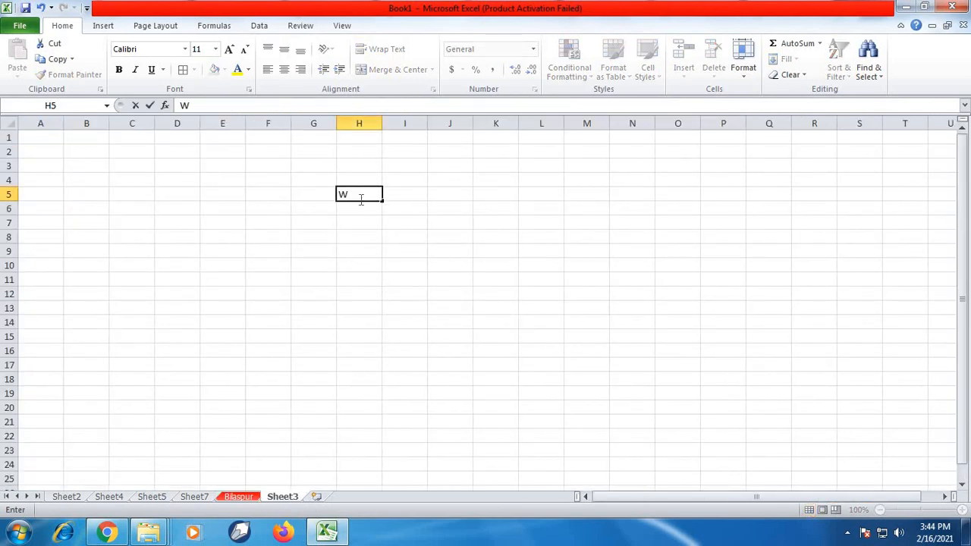
{"action": "left_click", "coordinate": [464, 208]}
{"action": "left_click", "coordinate": [355, 194]}
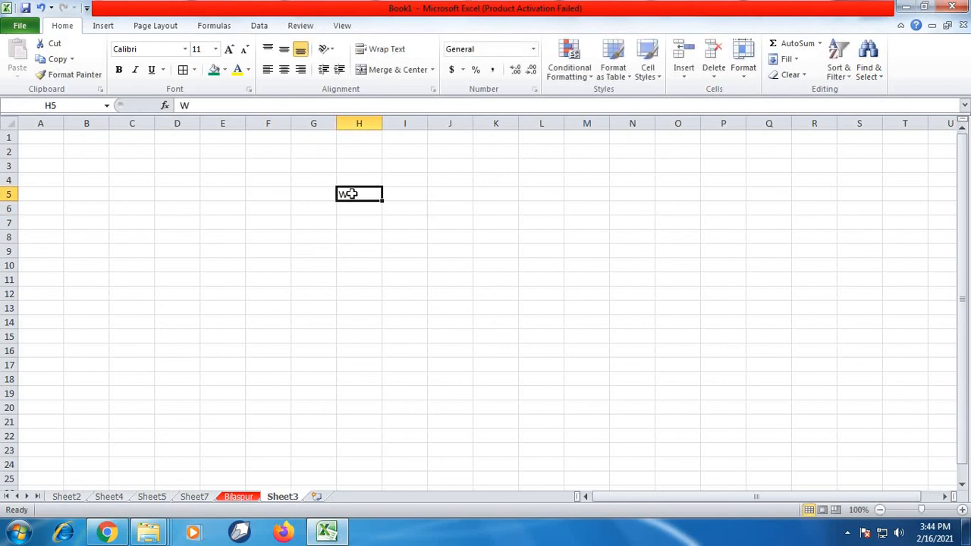
{"action": "key", "text": "F2"}
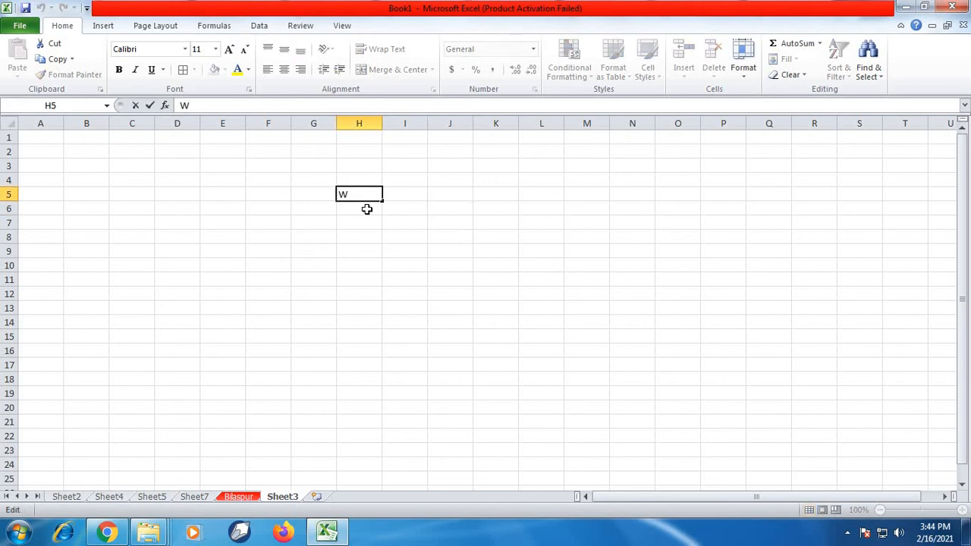
{"action": "key", "text": "BackSpace"}
{"action": "key", "text": "Return"}
- Merge and center the cell range H5:K6 on Sheet3 into one cell
{"action": "left_click", "coordinate": [360, 199]}
{"action": "key", "text": "shift+Right"}
{"action": "key", "text": "shift+Right"}
{"action": "key", "text": "shift+Right"}
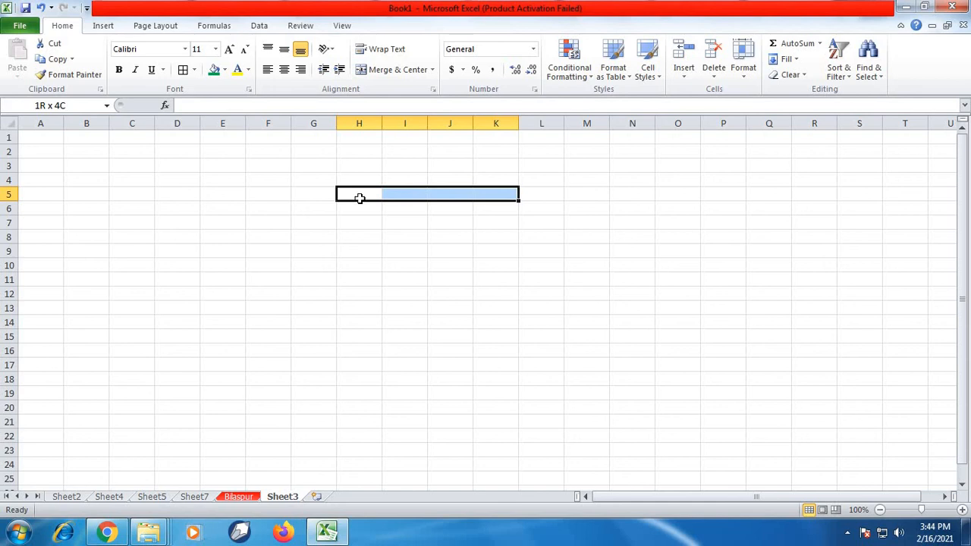
{"action": "key", "text": "shift+Down"}
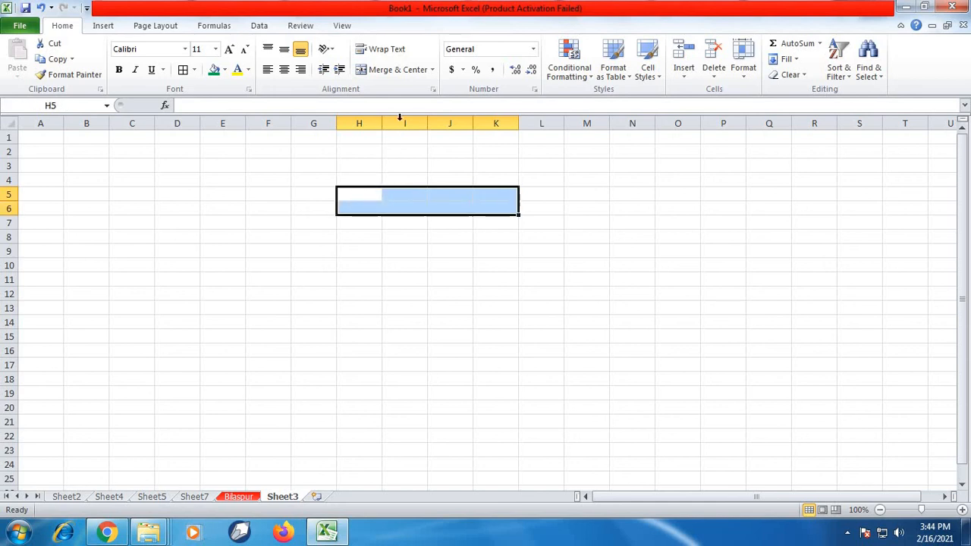
{"action": "left_click", "coordinate": [404, 73]}
{"action": "left_click", "coordinate": [487, 276]}
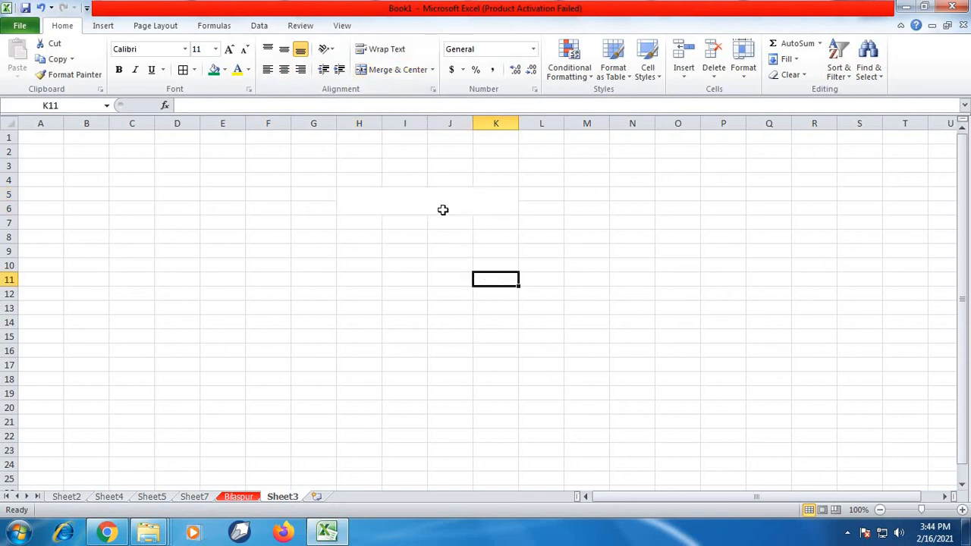
- Enter a person's first name in the merged H5:K6 cell
{"action": "left_click", "coordinate": [434, 198]}
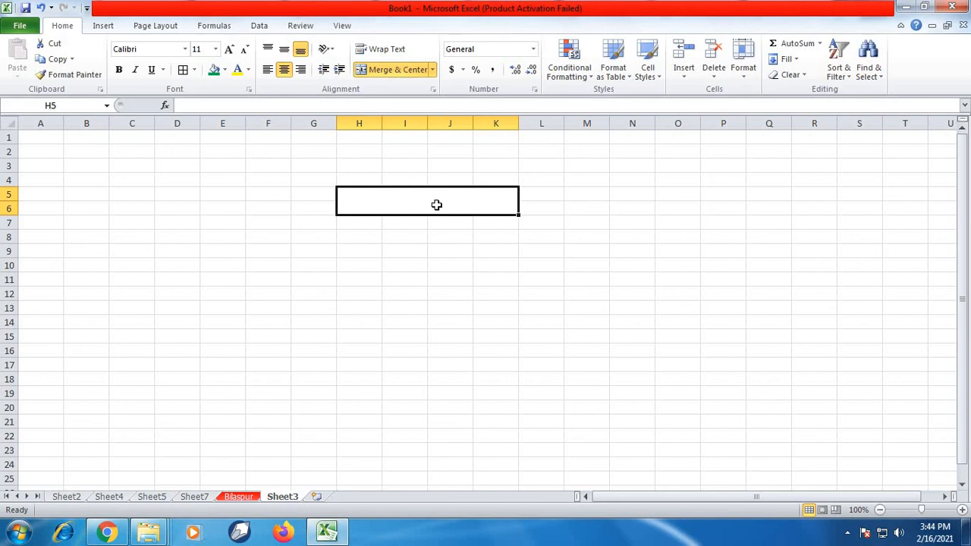
{"action": "type", "text": "Heea"}
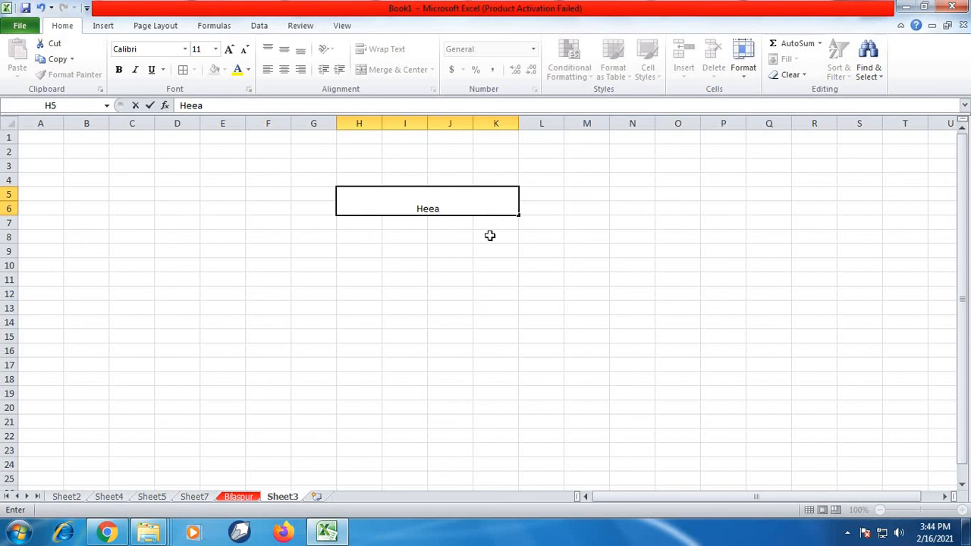
{"action": "key", "text": "BackSpace"}
{"action": "type", "text": "ra"}
{"action": "left_click", "coordinate": [537, 220]}
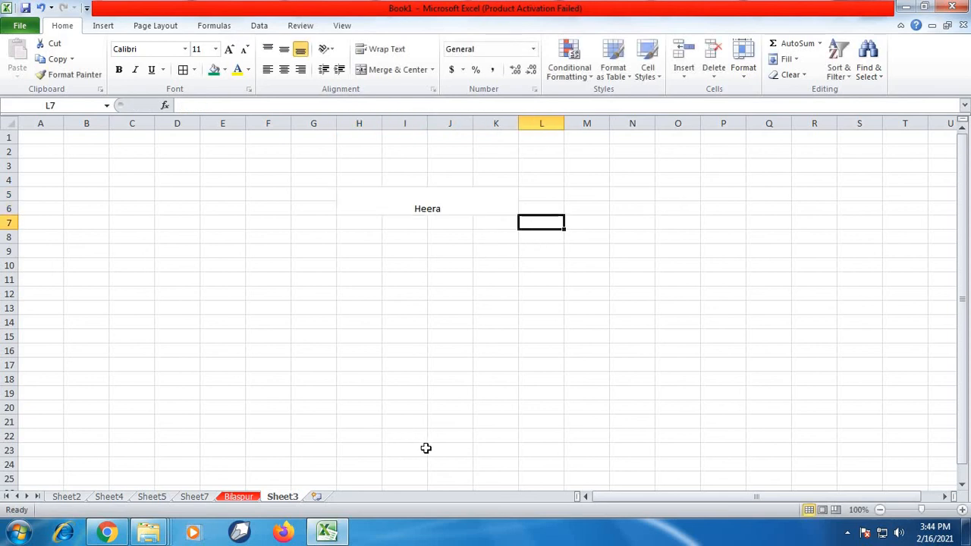
- Switch to the Bilaspur sheet and reduce its zoom to 90%
{"action": "left_click", "coordinate": [327, 532]}
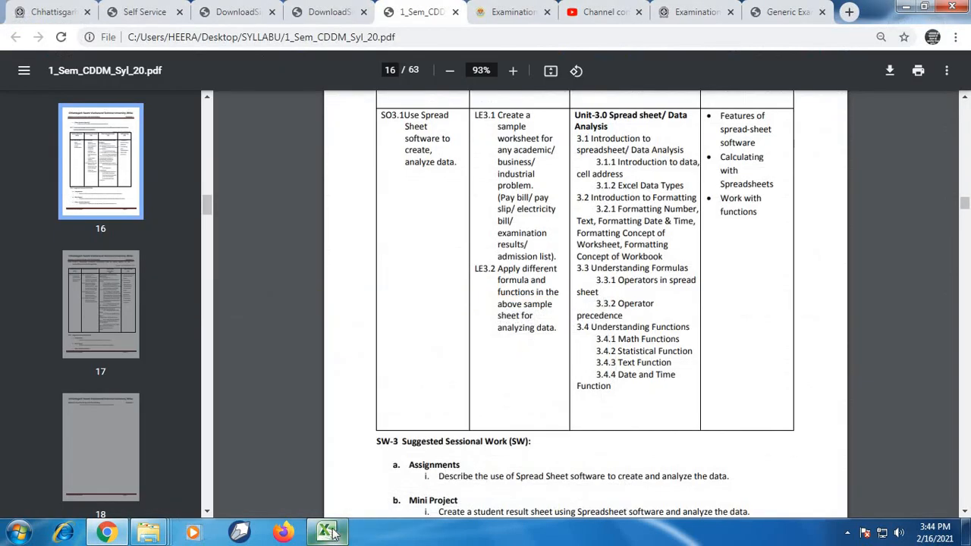
{"action": "left_click", "coordinate": [328, 532]}
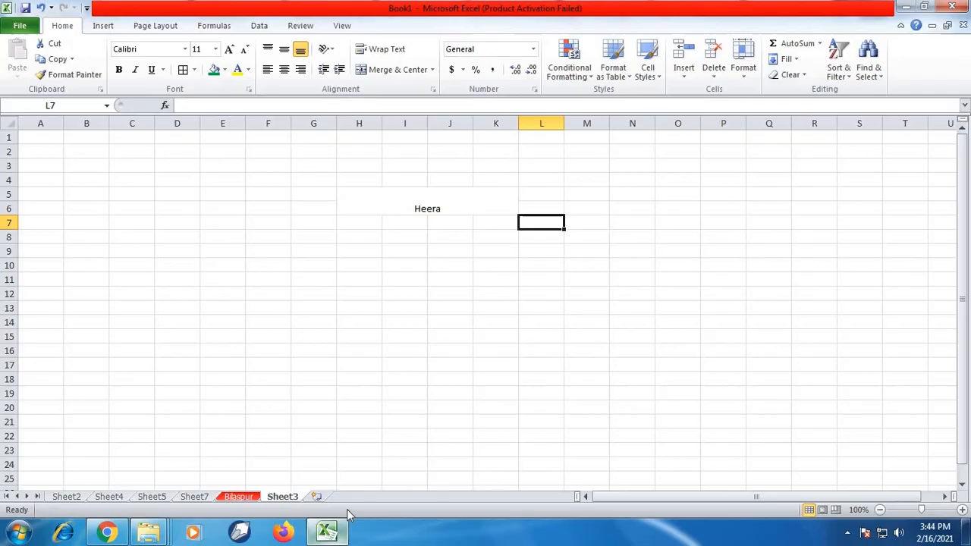
{"action": "left_click", "coordinate": [233, 499]}
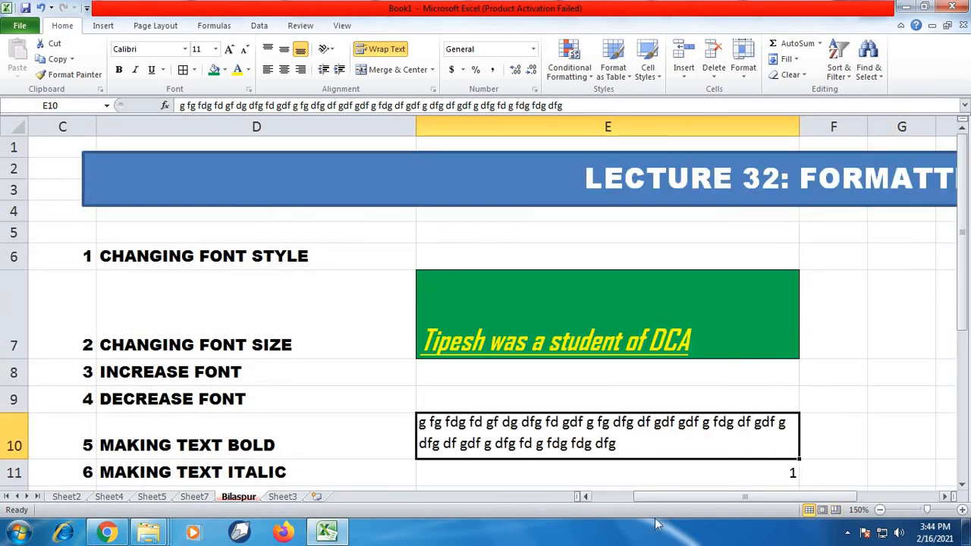
{"action": "left_click", "coordinate": [880, 510]}
{"action": "left_click", "coordinate": [881, 511]}
{"action": "left_click", "coordinate": [880, 511]}
{"action": "left_click", "coordinate": [880, 511]}
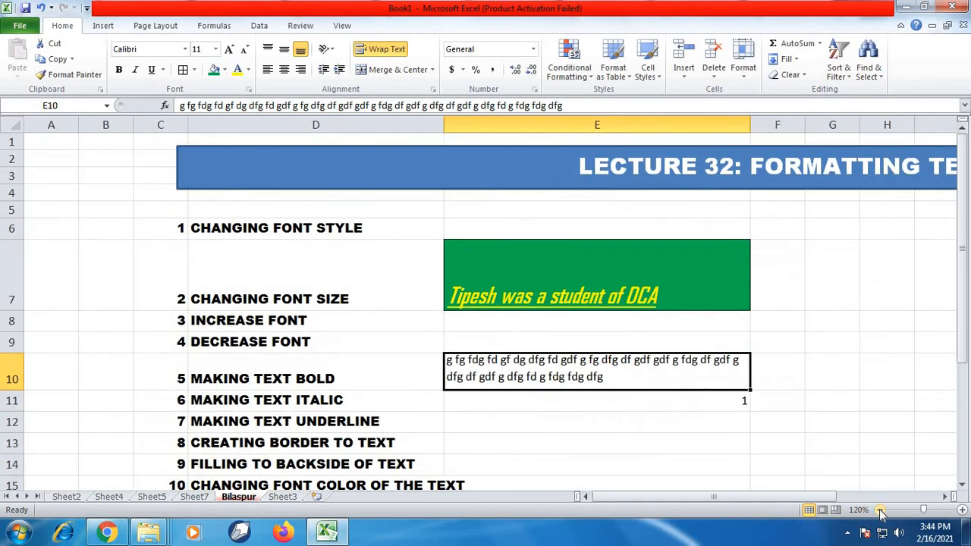
{"action": "left_click", "coordinate": [881, 510]}
{"action": "left_click", "coordinate": [881, 511]}
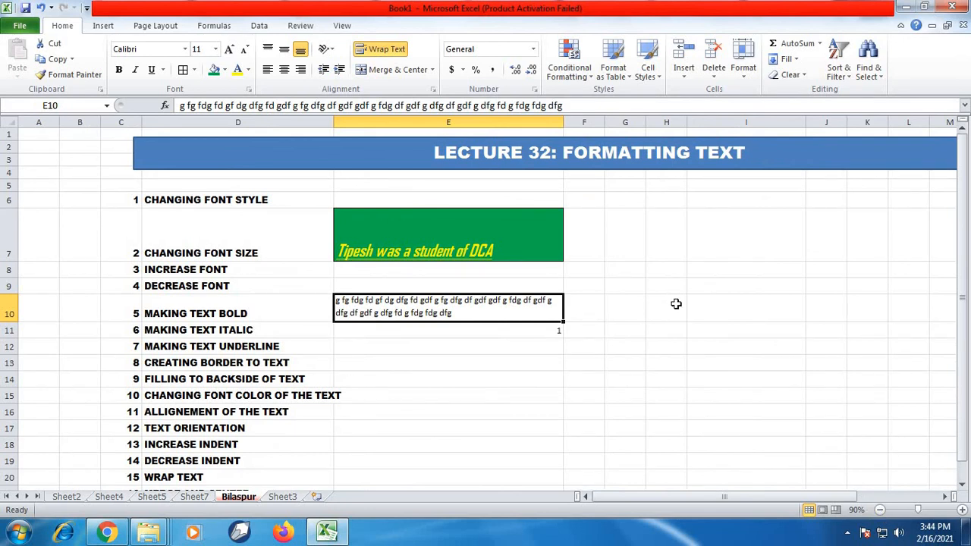
- Switch to the syllabus PDF in Chrome and examine the Unit-3.0 topics on formatting numbers, text, date and time, worksheets and workbooks
{"action": "left_click", "coordinate": [106, 534]}
{"action": "scroll", "coordinate": [645, 456], "scroll_direction": "up", "scroll_amount": 1}
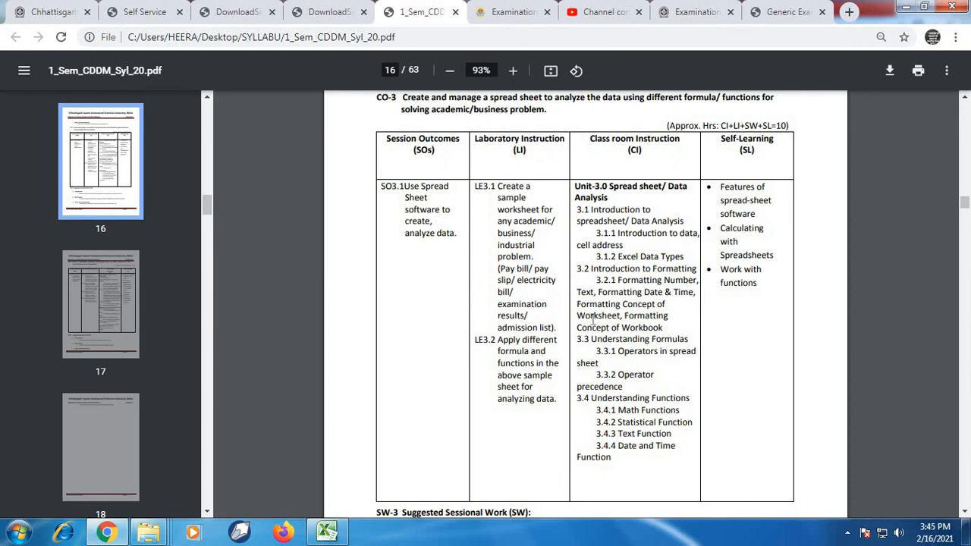
{"action": "left_click_drag", "start_coordinate": [622, 316], "coordinate": [669, 317]}
{"action": "left_click", "coordinate": [692, 332]}
{"action": "left_click_drag", "start_coordinate": [578, 292], "coordinate": [637, 297]}
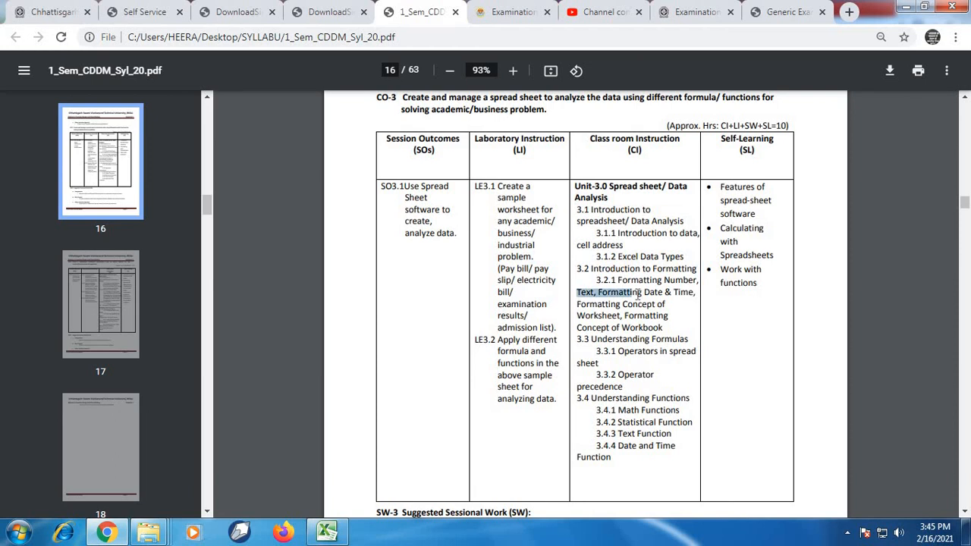
{"action": "left_click", "coordinate": [685, 319]}
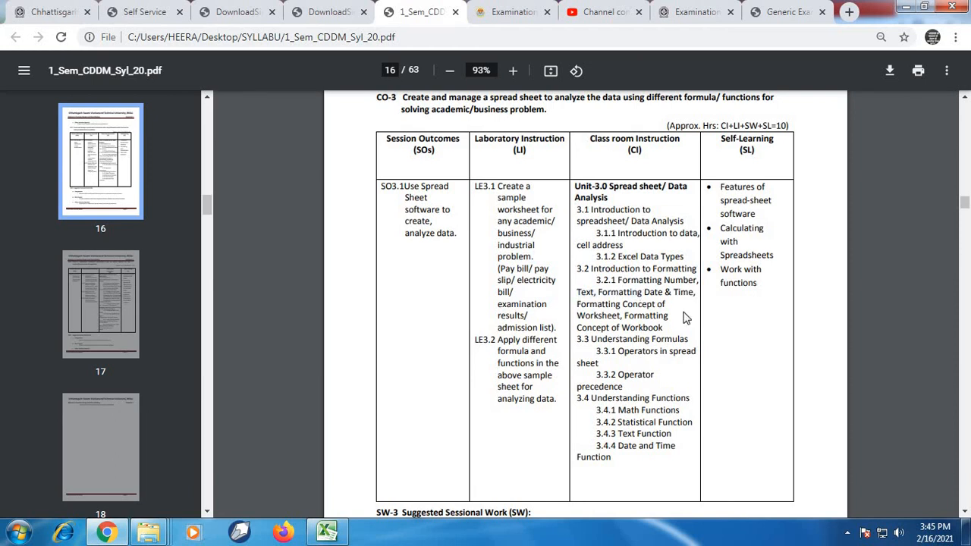
{"action": "left_click_drag", "start_coordinate": [612, 280], "coordinate": [699, 292]}
{"action": "left_click", "coordinate": [690, 314]}
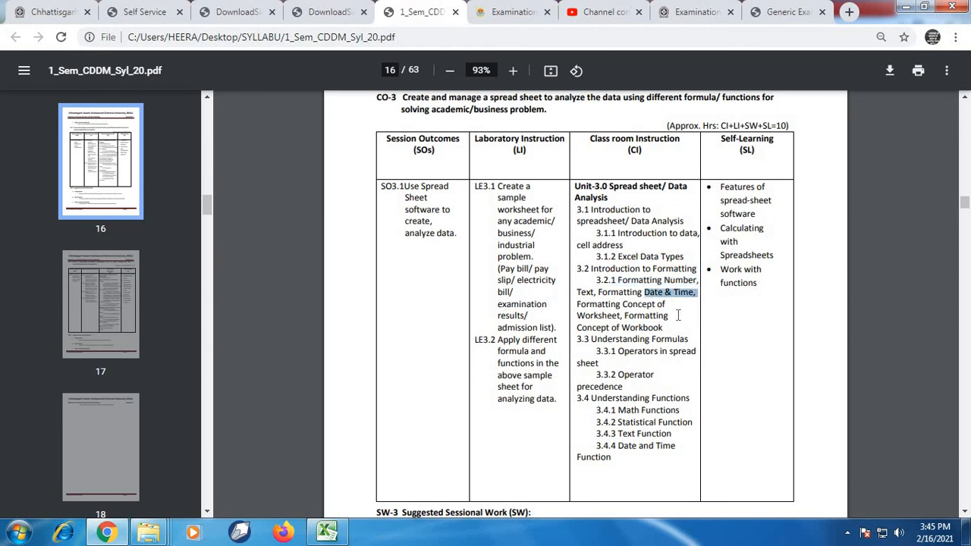
{"action": "scroll", "coordinate": [677, 314], "scroll_direction": "down", "scroll_amount": 2}
- Switch back to Excel and review the list of text formatting topics on the Bilaspur sheet
{"action": "left_click", "coordinate": [327, 532]}
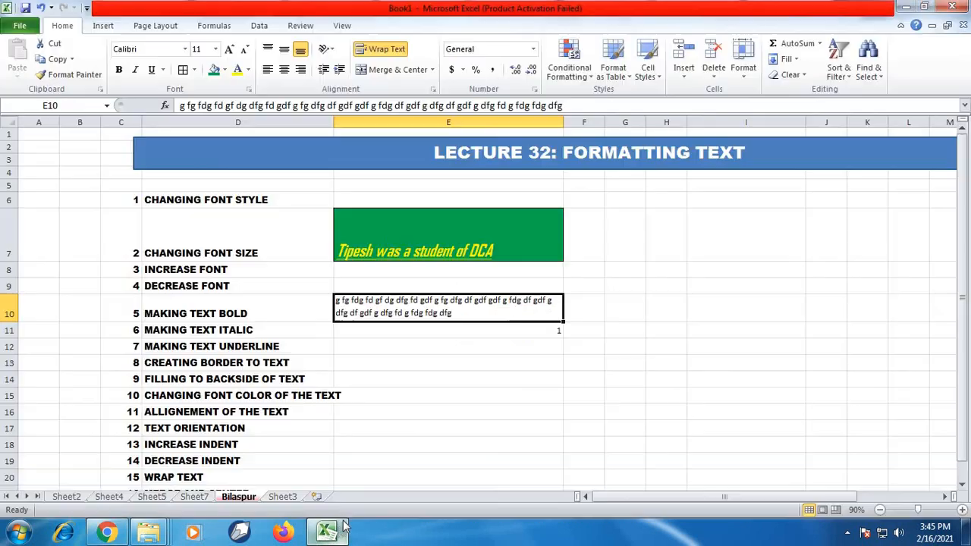
{"action": "scroll", "coordinate": [562, 408], "scroll_direction": "down", "scroll_amount": 1}
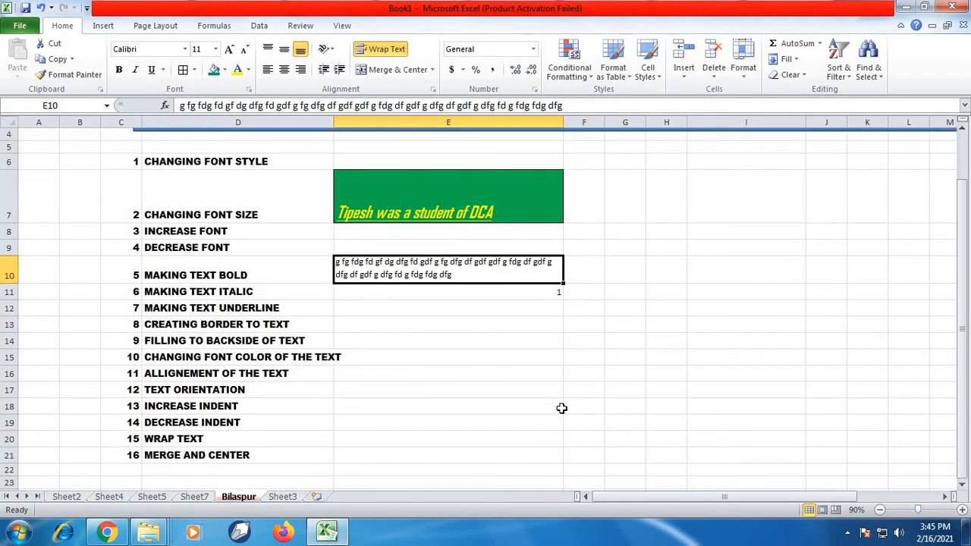
{"action": "scroll", "coordinate": [561, 408], "scroll_direction": "up", "scroll_amount": 1}
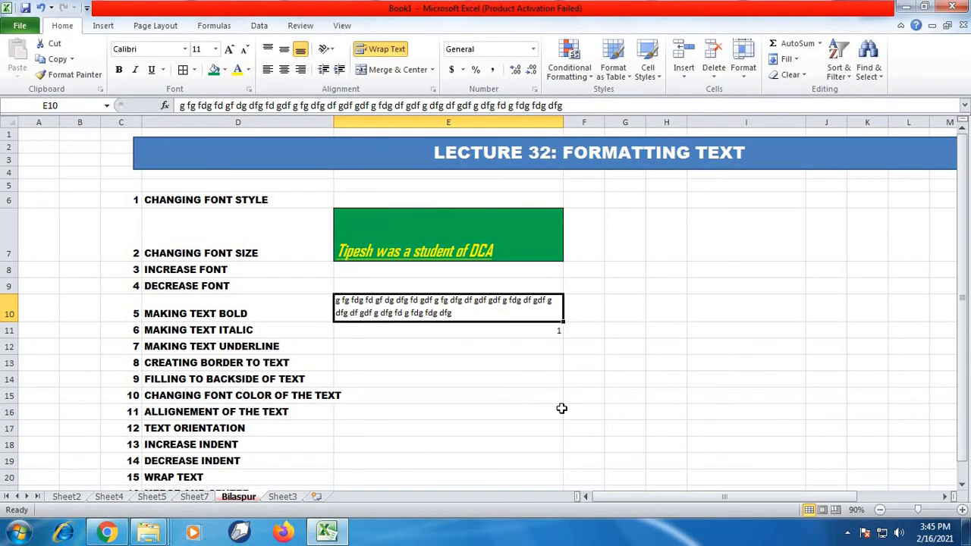